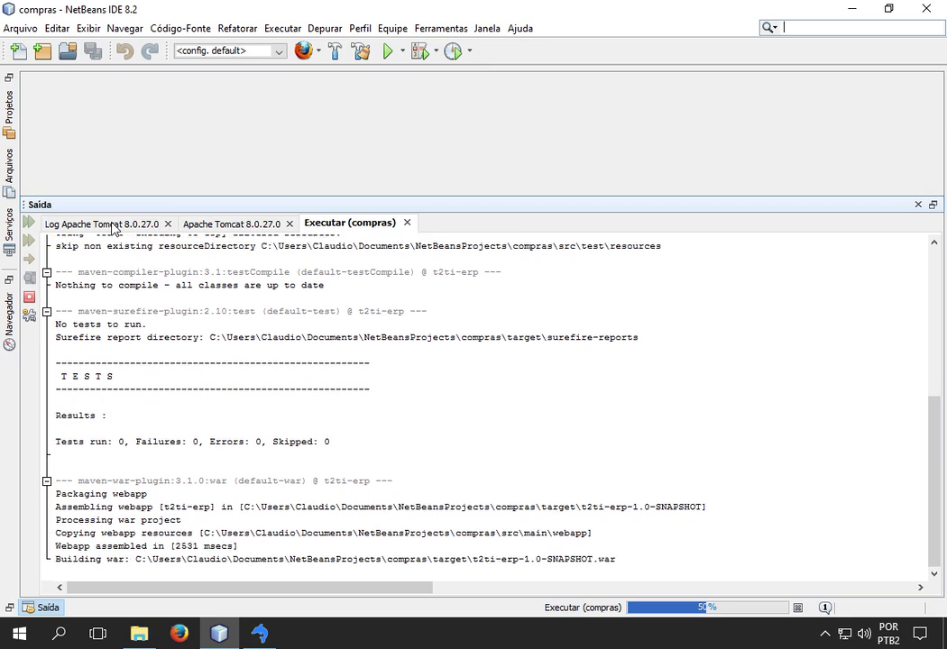
Log in to the T2Ti ERP web application in Firefox as user 1, entering the account password
left_click(113, 225)
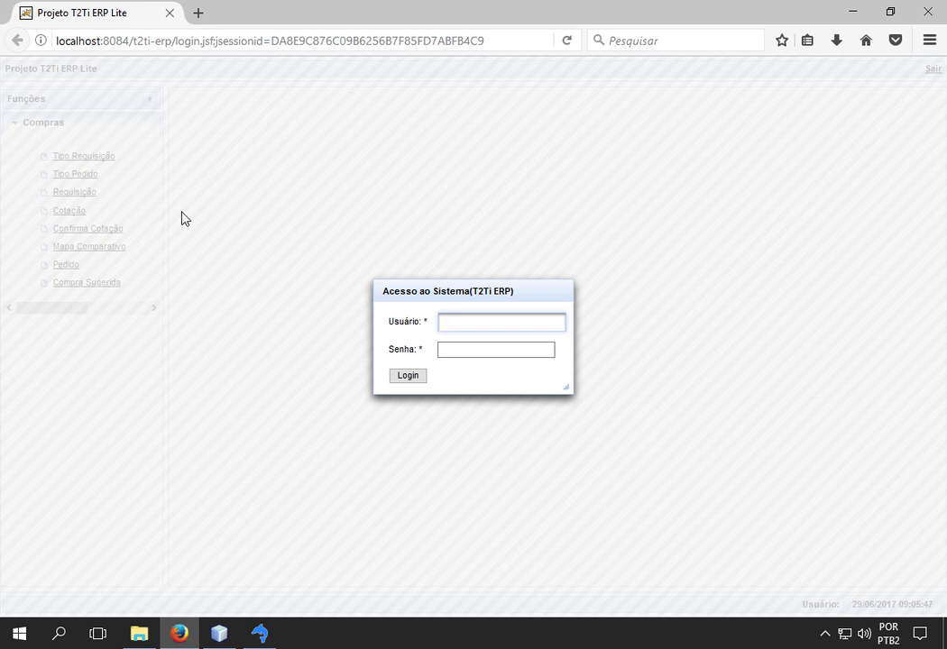
type("1")
key("Tab")
type("1")
key("Tab")
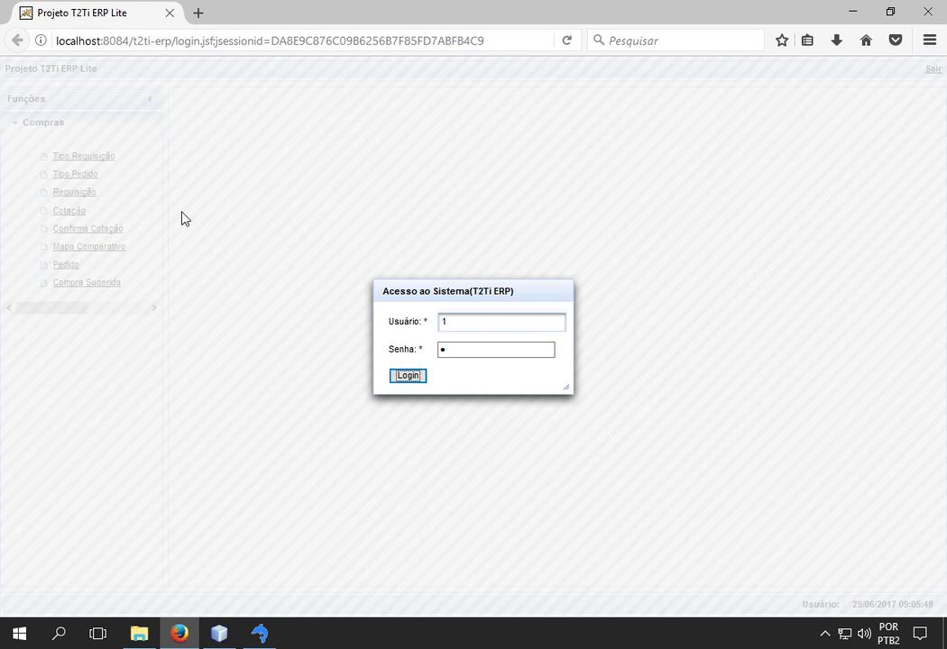
key("Return")
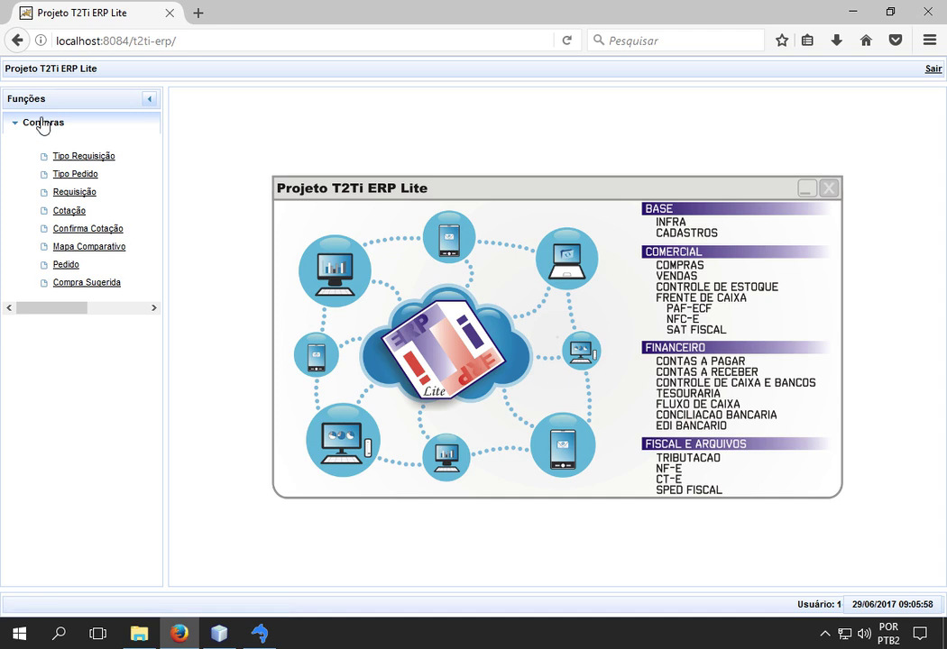
Examine the details of the INTERNA requisition type in the purchasing module
left_click(80, 163)
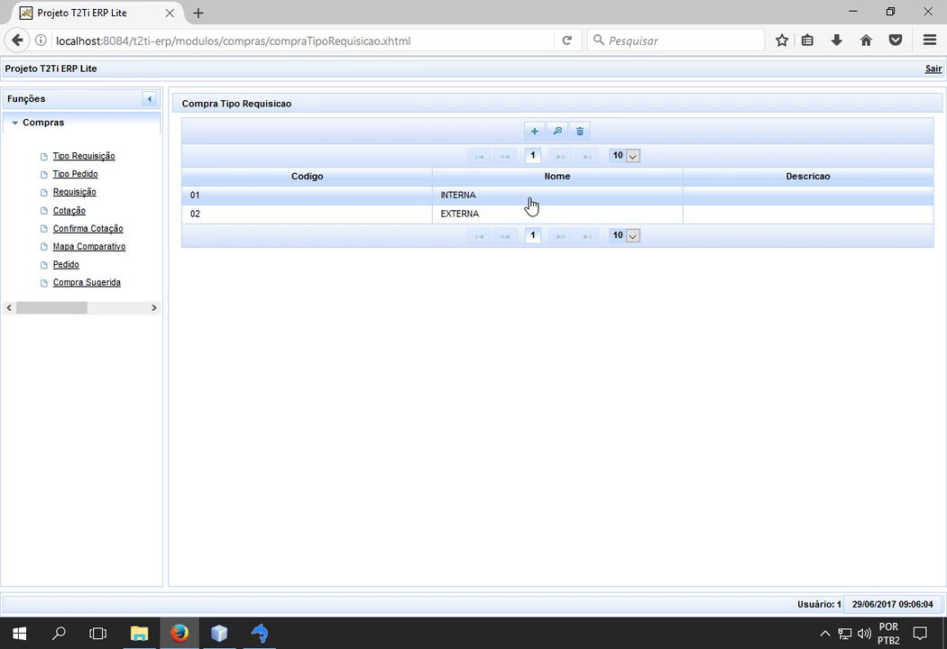
left_click(530, 204)
left_click(557, 132)
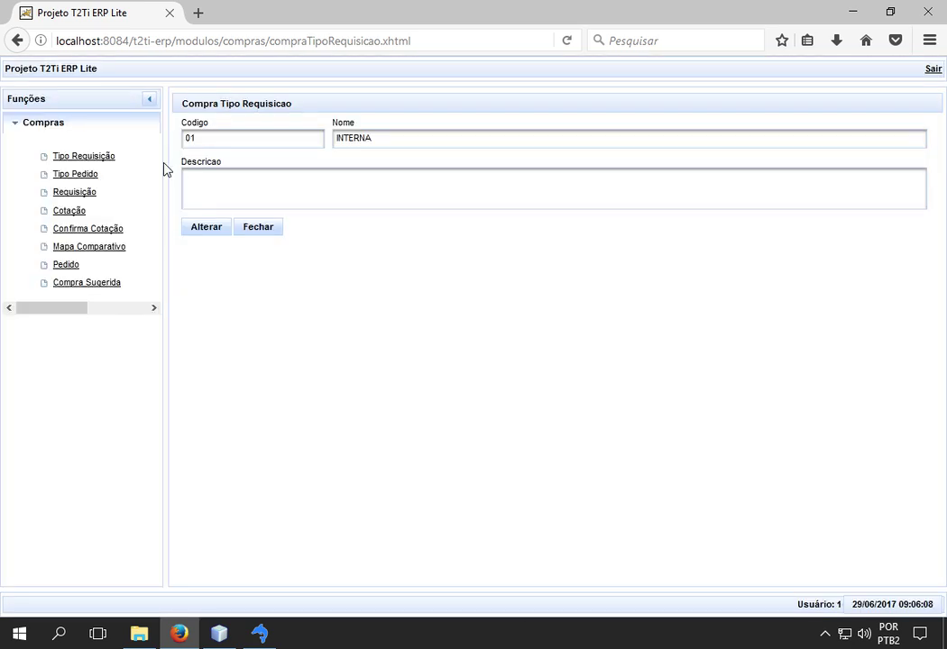
Examine the details of the NORMAL order type and the blank form for a new purchase order
left_click(78, 176)
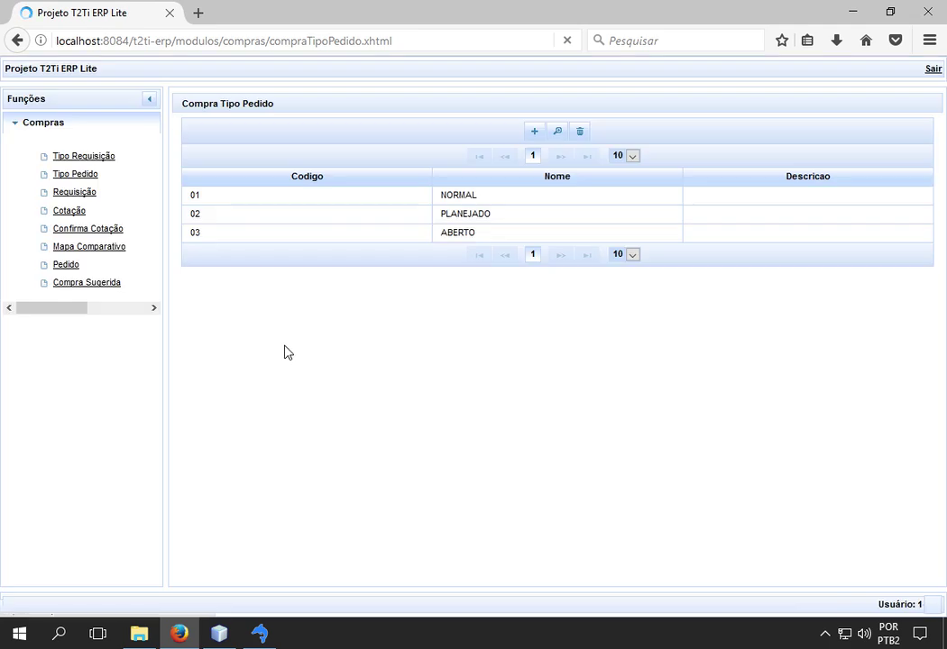
left_click(542, 196)
left_click(558, 134)
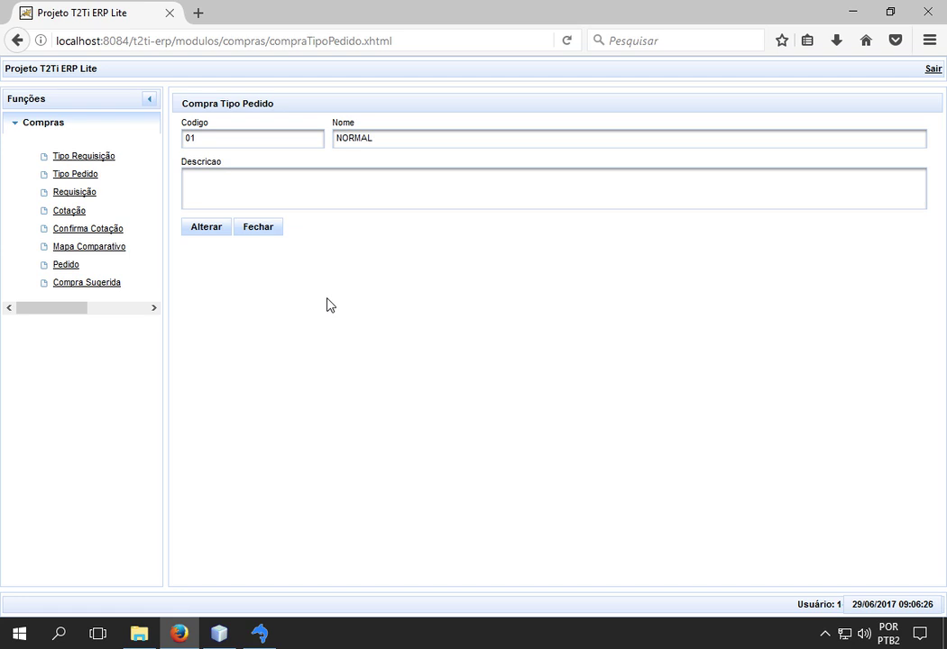
left_click(66, 265)
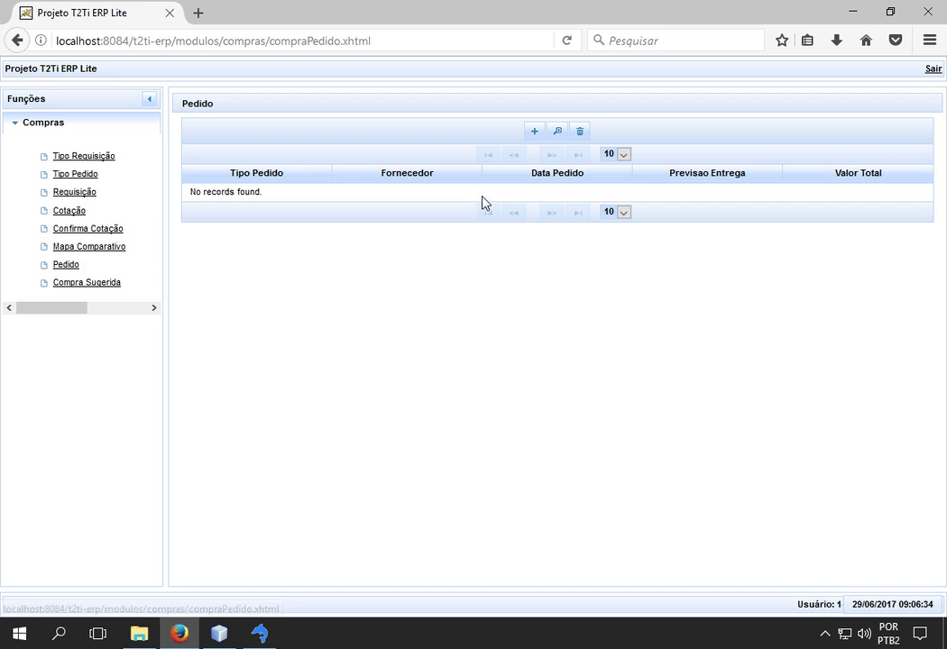
left_click(534, 131)
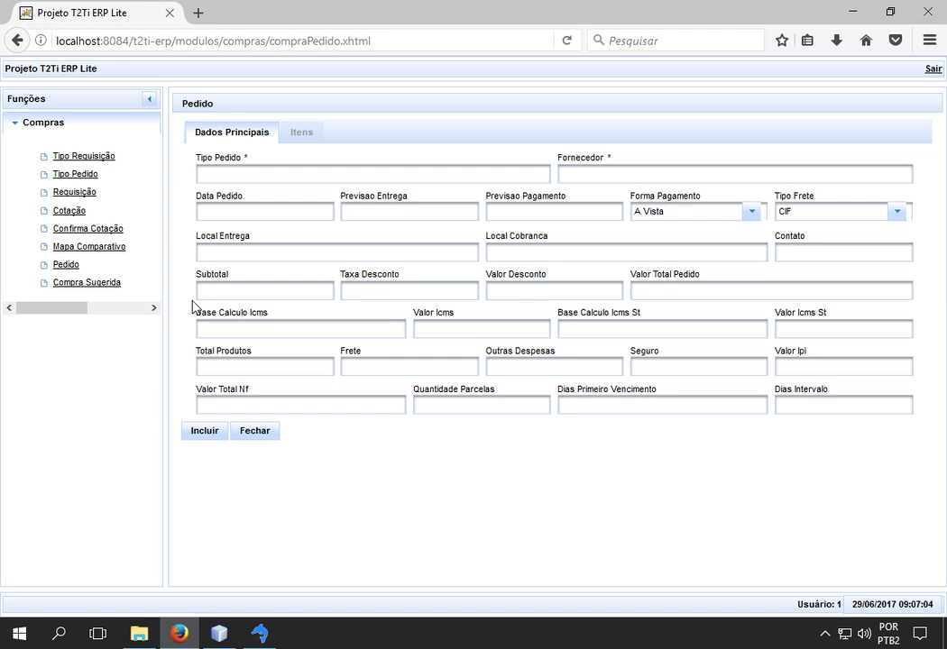
Examine the details and items of purchase requisition ID 1, and return to the requisition list
left_click(79, 193)
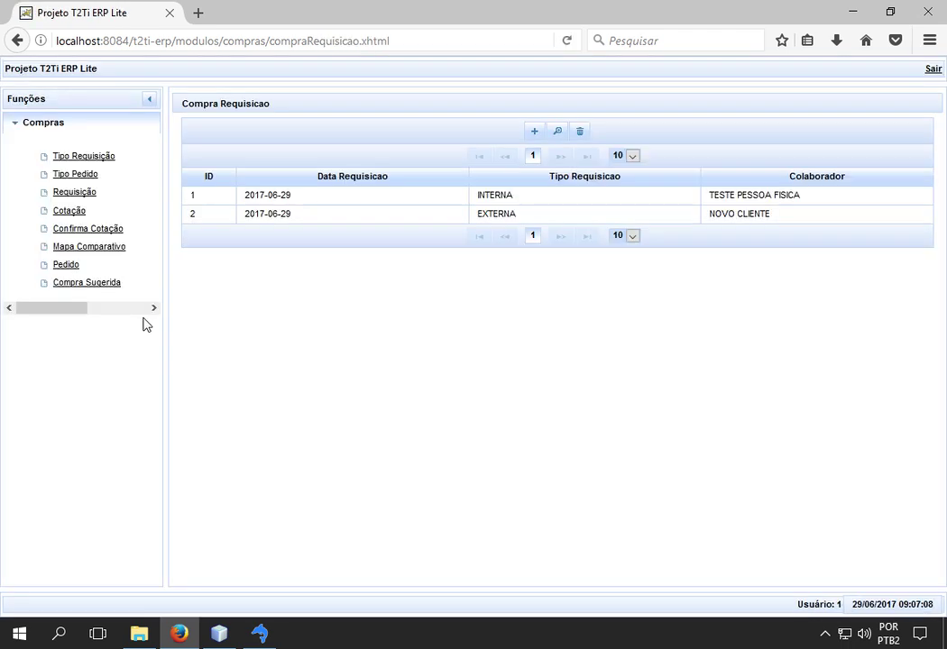
left_click(544, 196)
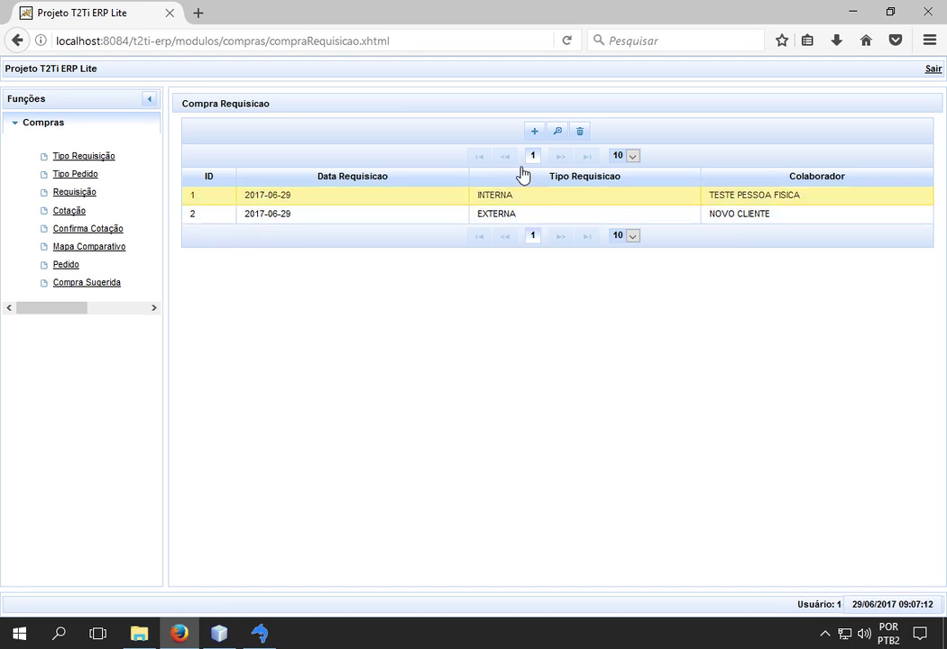
left_click(557, 131)
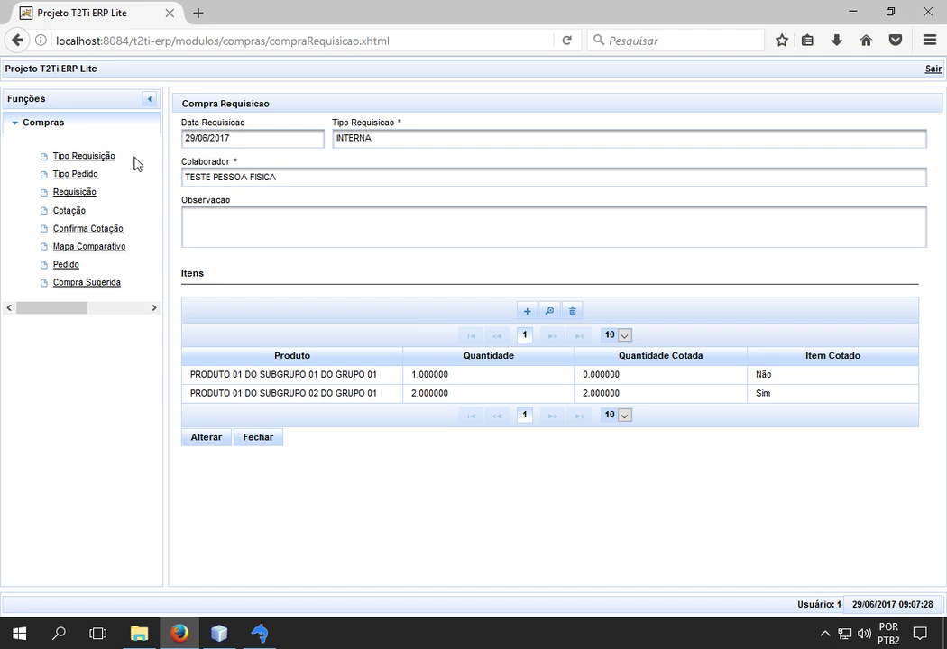
left_click(261, 441)
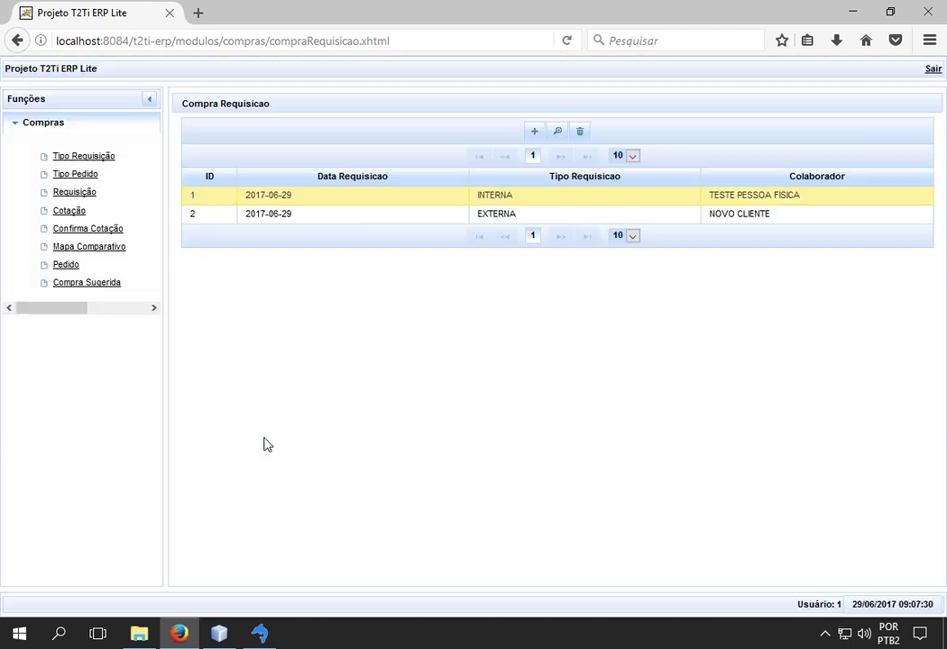
Start a new purchase requisition with type EXTERNA and NOVO CLIENTE as the collaborator
left_click(533, 132)
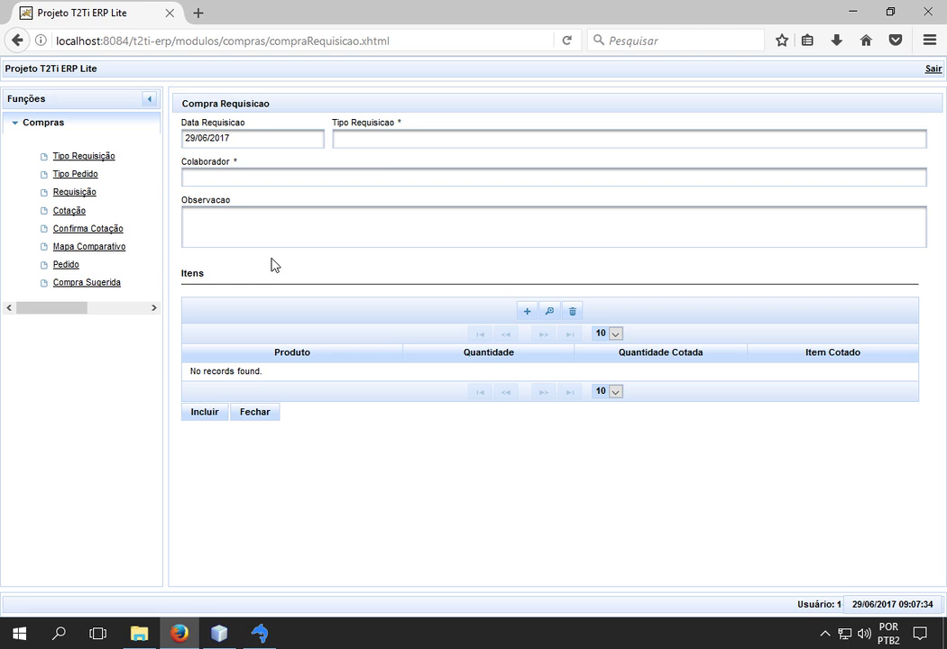
left_click(395, 142)
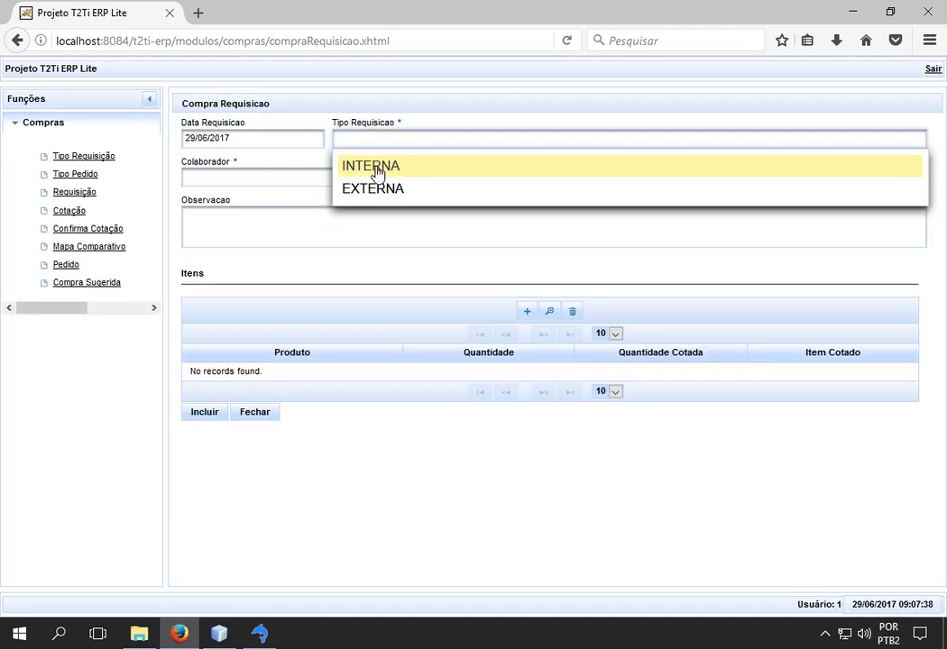
left_click(375, 189)
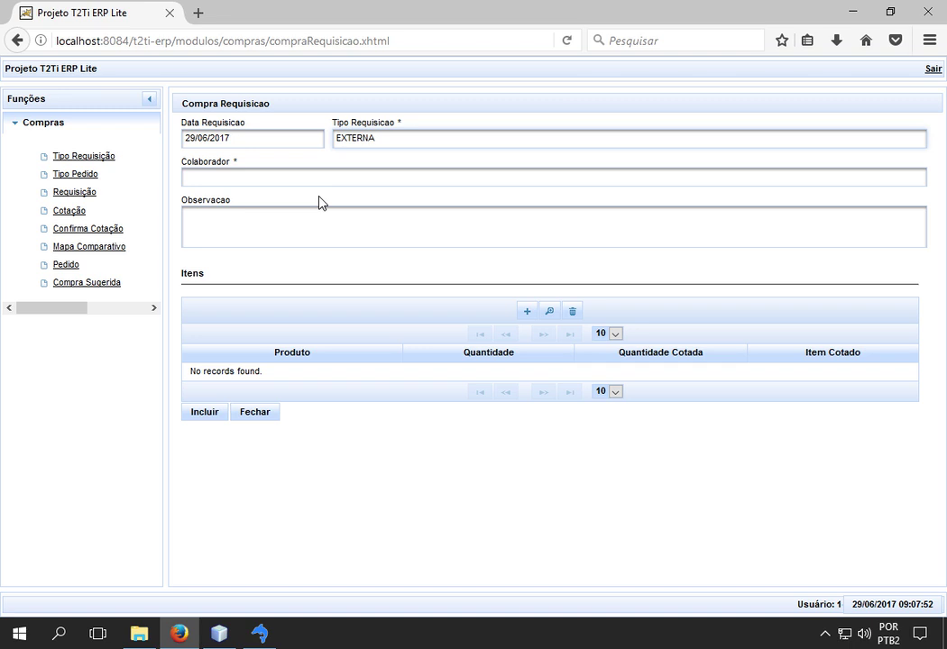
left_click(334, 183)
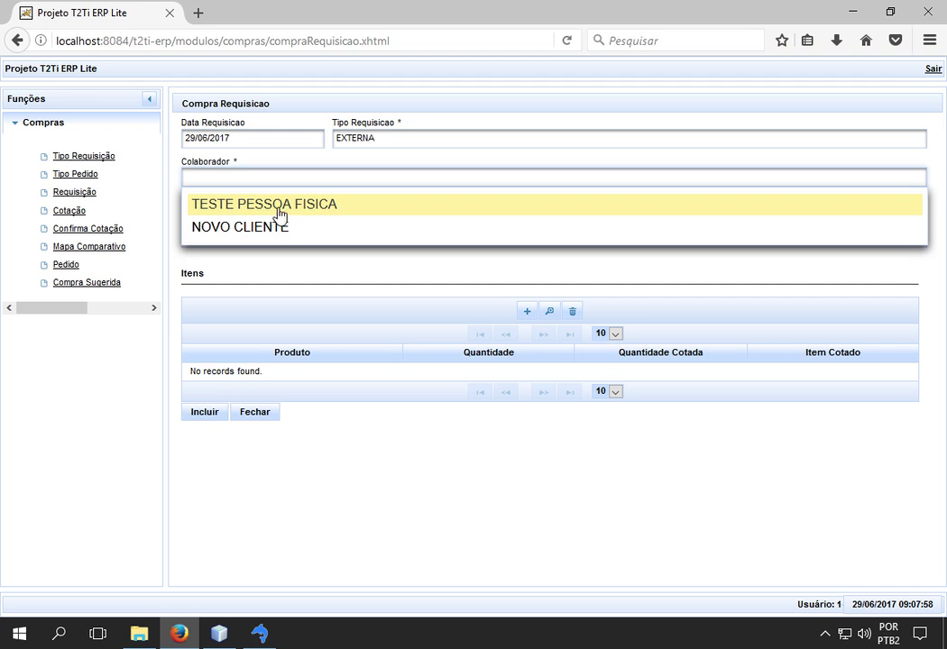
left_click(289, 227)
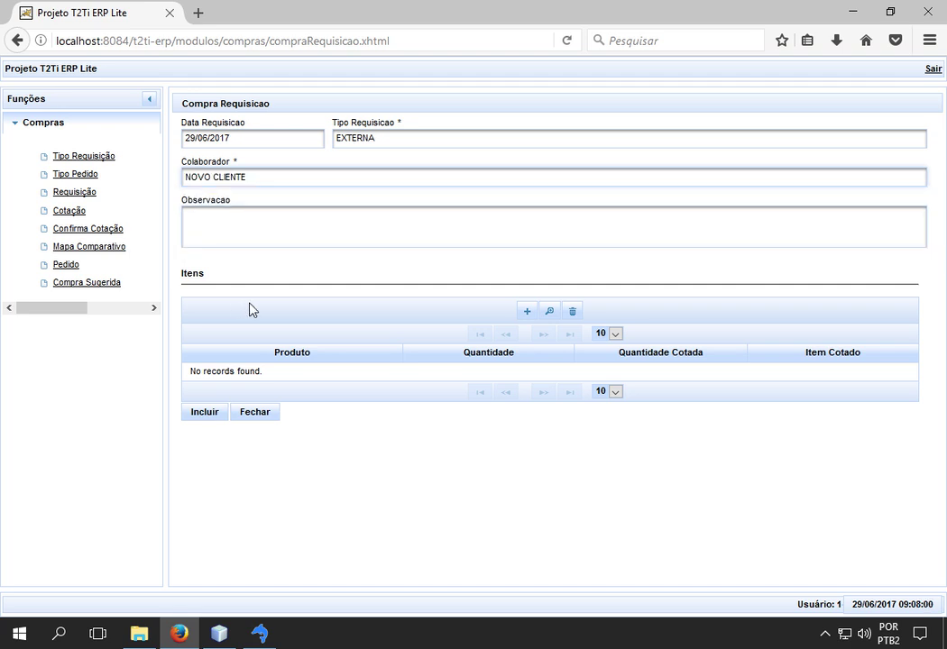
Add 100 units of PRODUTO 01 DO SUBGRUPO 02 DO GRUPO 01 to the requisition, save it and close it
left_click(526, 312)
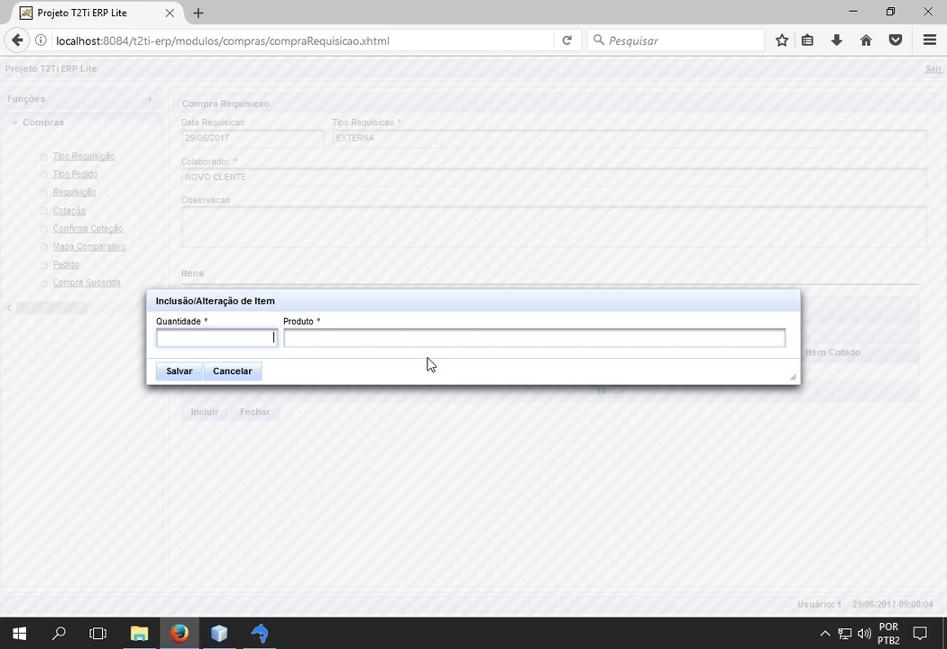
type("100")
key("Tab")
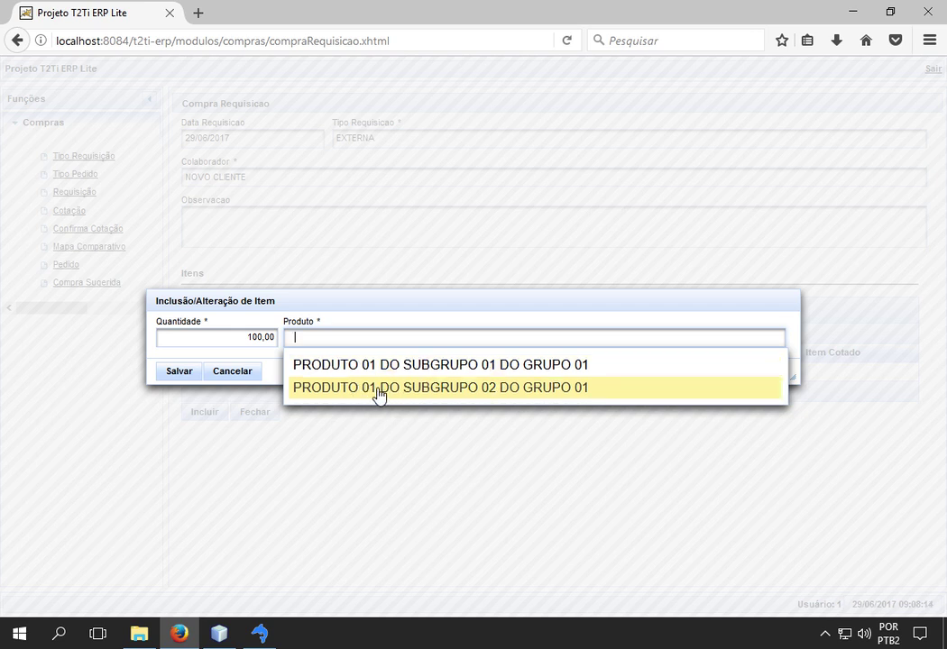
left_click(379, 395)
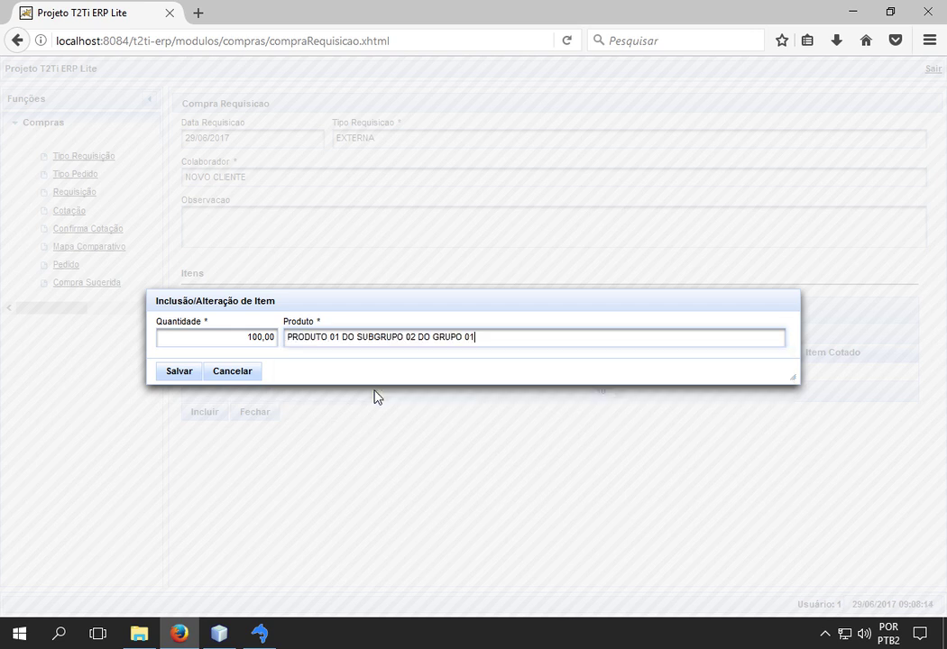
left_click(177, 375)
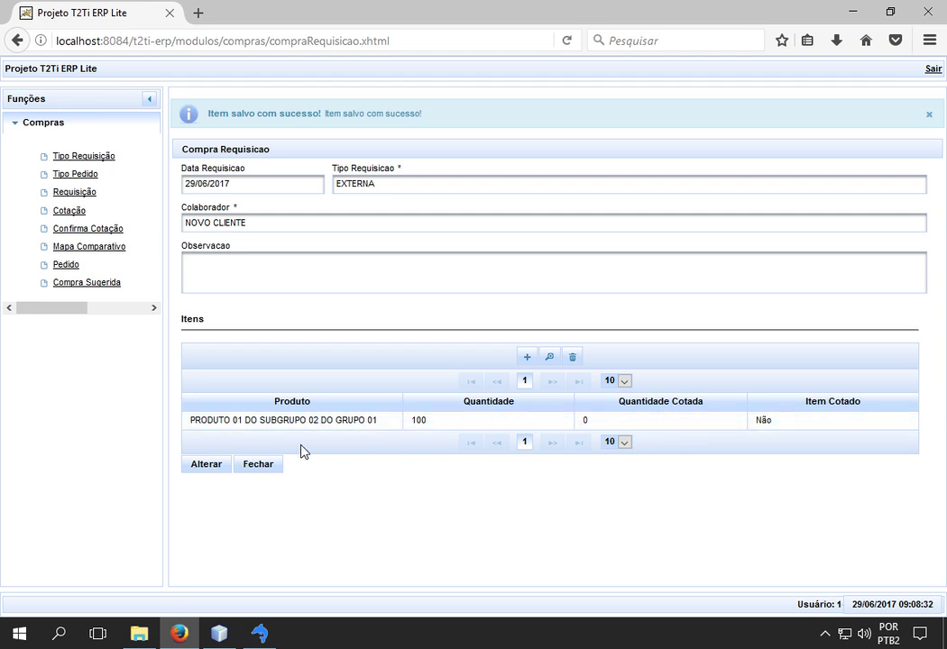
left_click(267, 467)
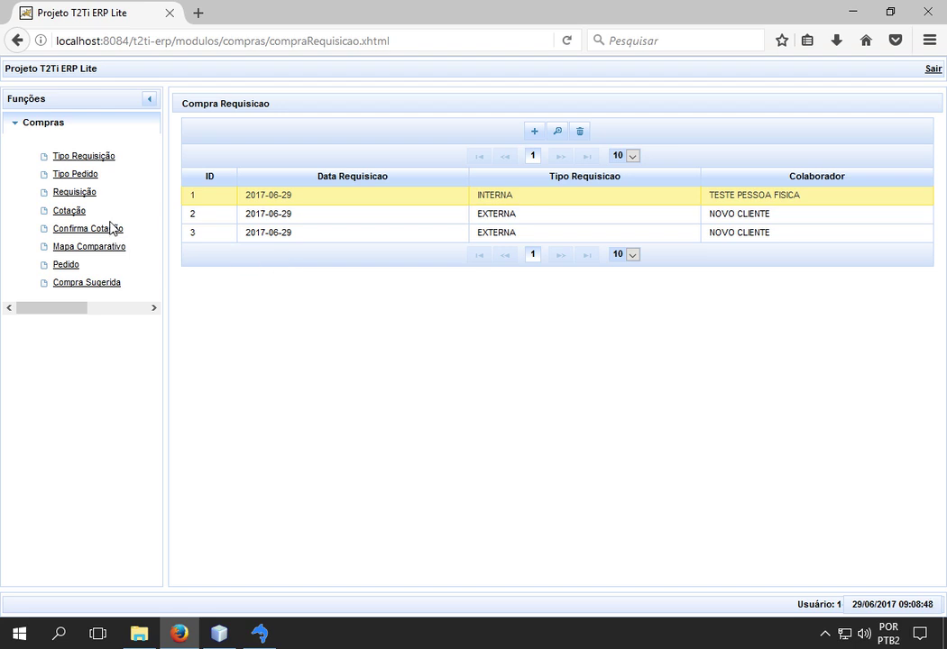
Start a new quotation dated 29/06/2017 with the description "Cotação Teste"
left_click(68, 212)
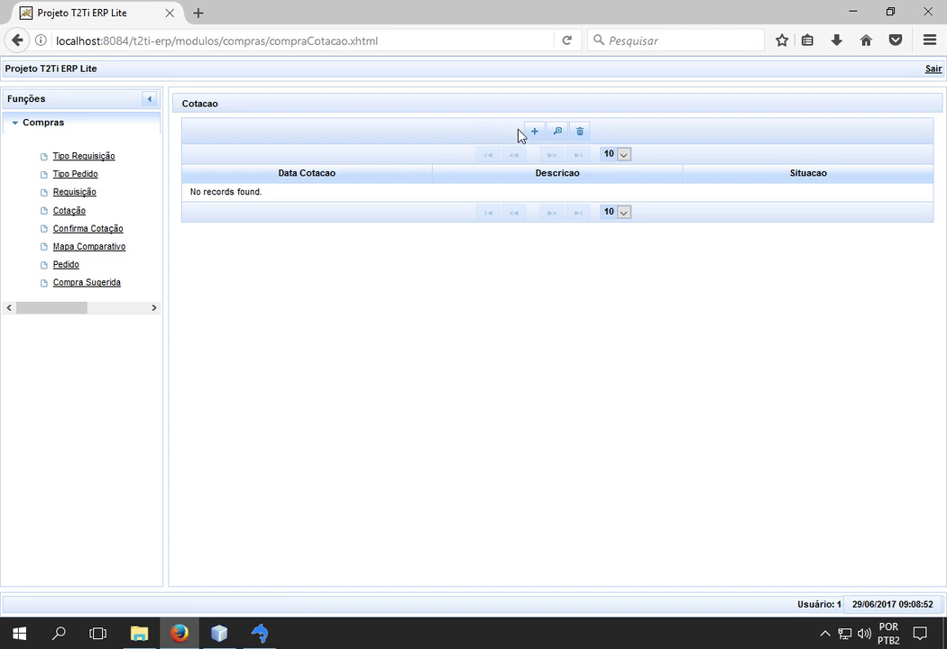
left_click(530, 134)
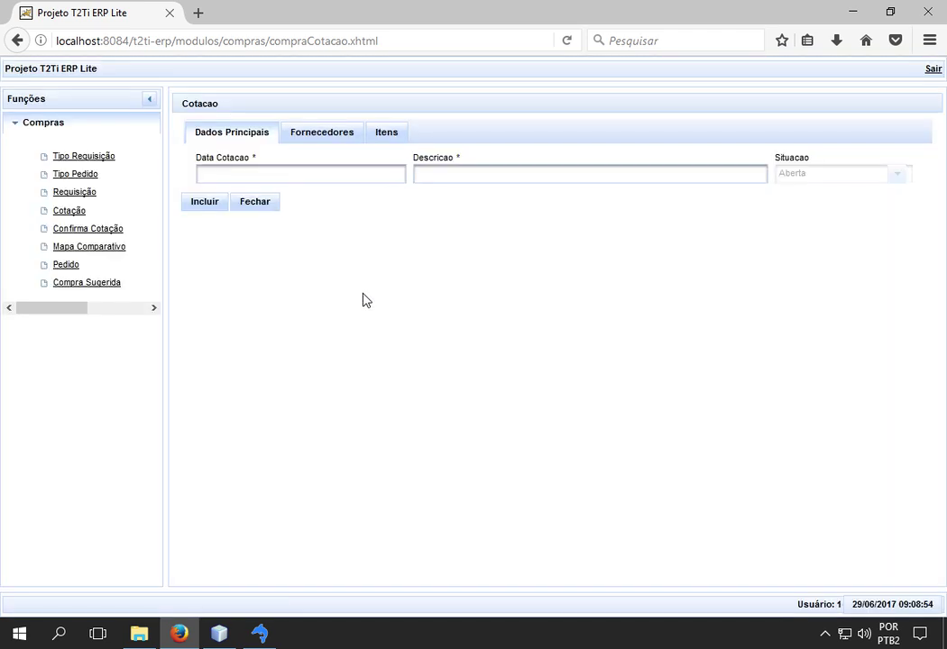
left_click(365, 176)
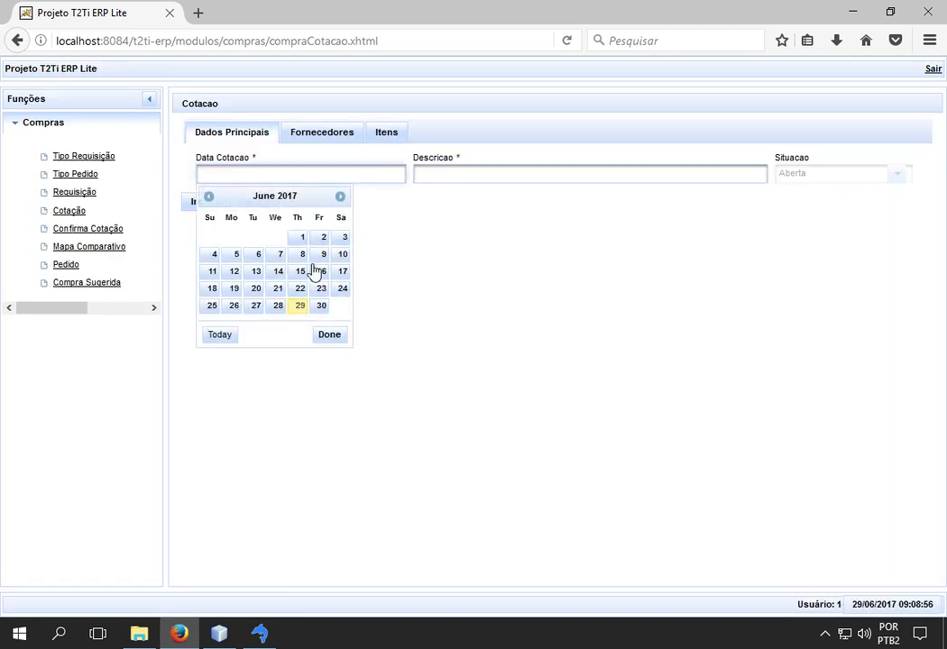
left_click(301, 306)
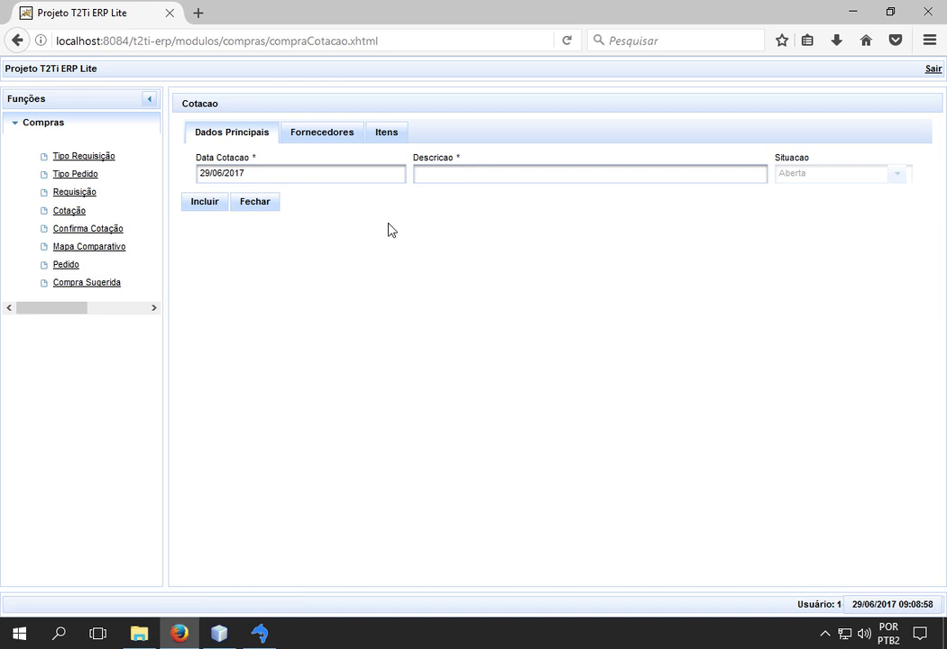
left_click(460, 175)
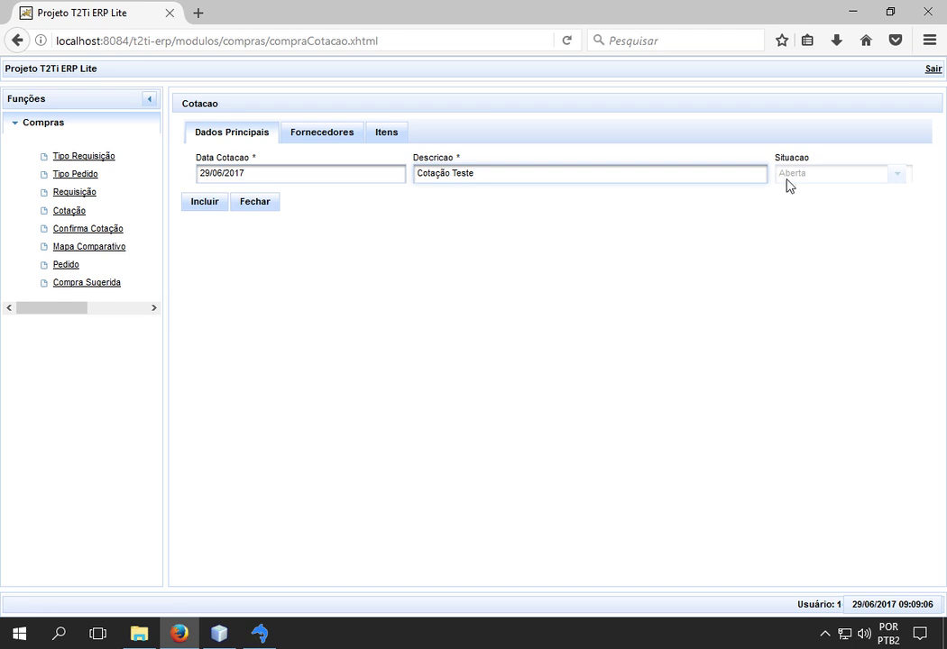
Add TESTE PESSOA FISICA as a supplier of the quotation
left_click(332, 137)
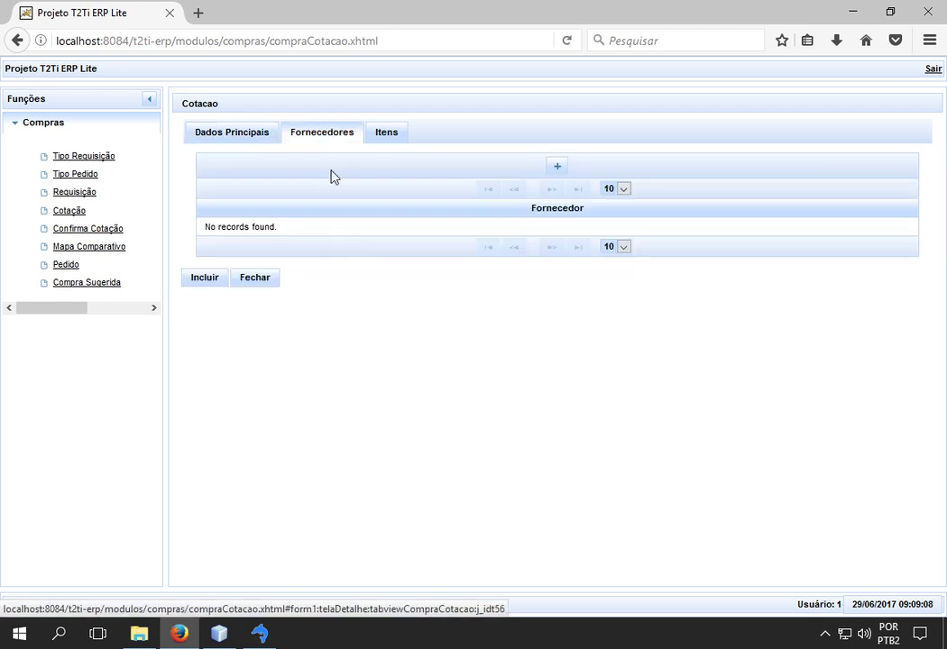
left_click(556, 167)
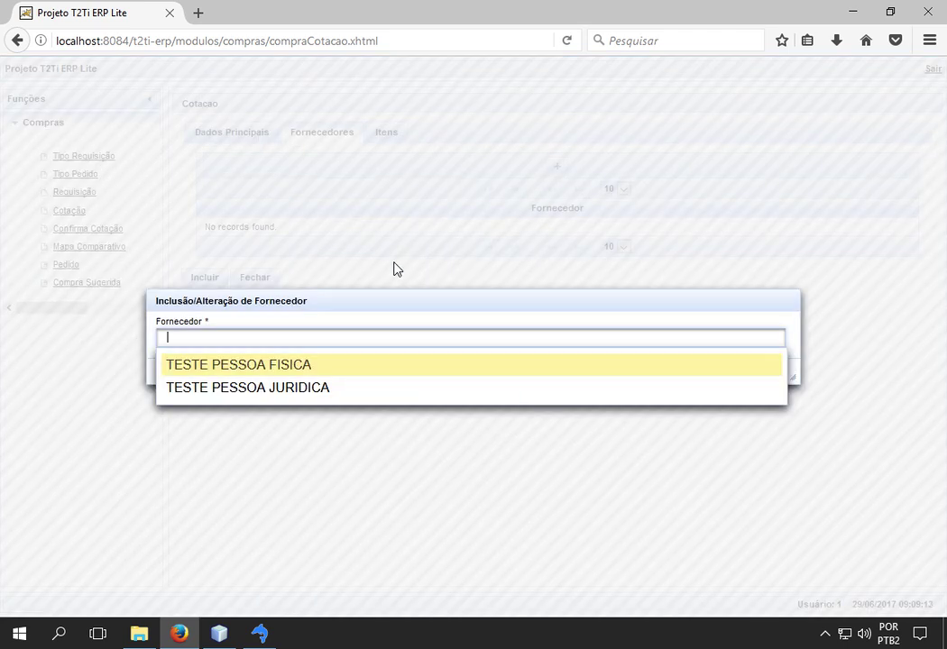
left_click(310, 366)
left_click(183, 373)
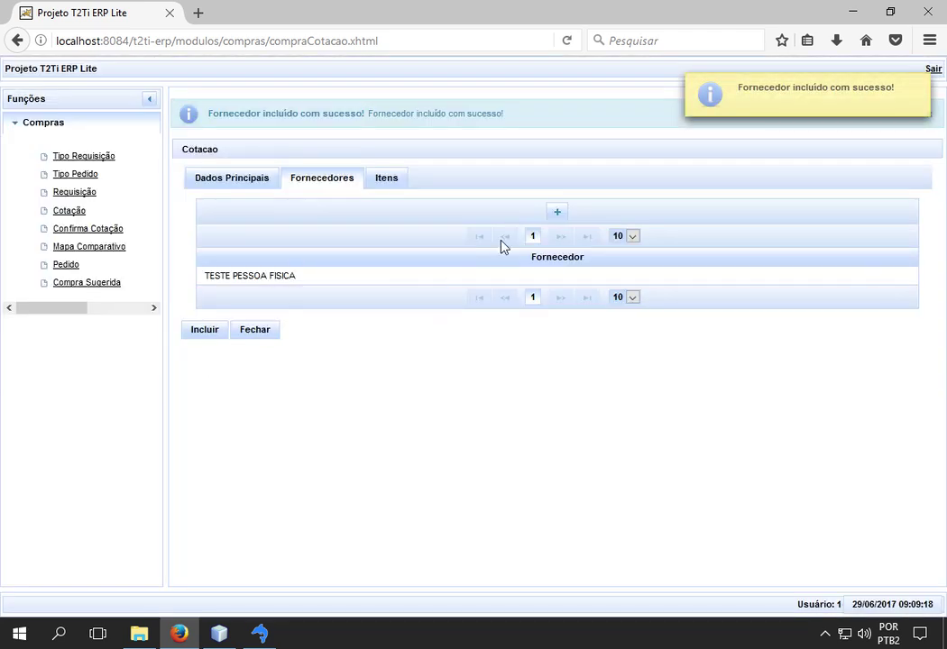
Add TESTE PESSOA JURIDICA as a second supplier of the quotation
left_click(554, 216)
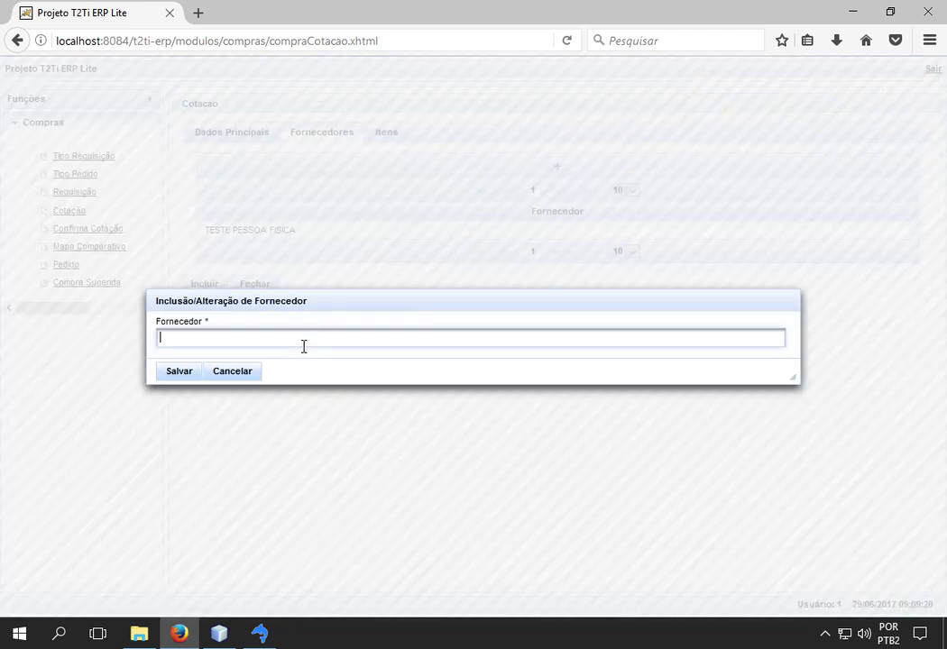
left_click(306, 346)
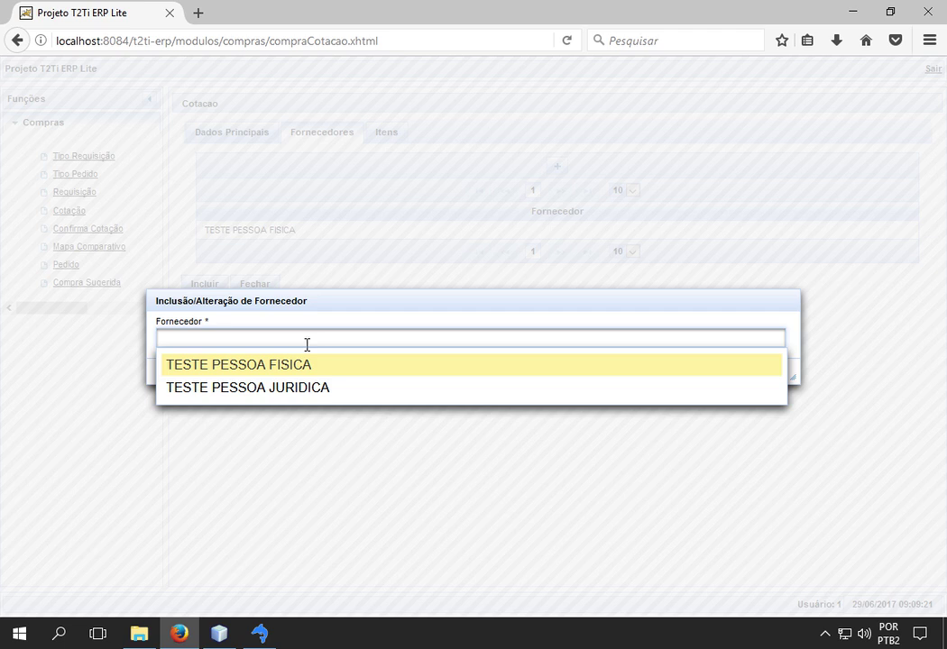
left_click(285, 387)
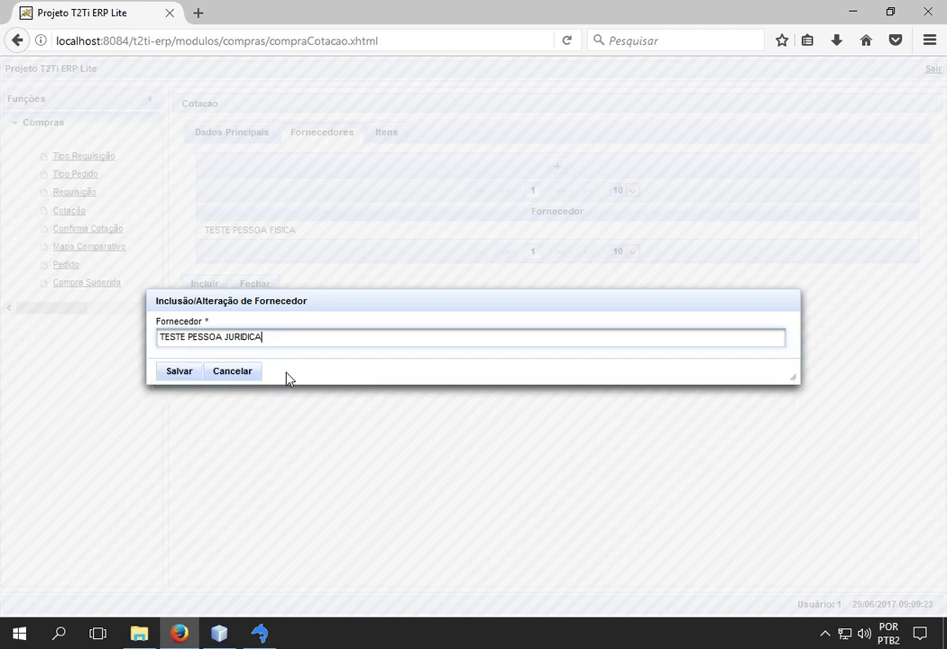
left_click(173, 374)
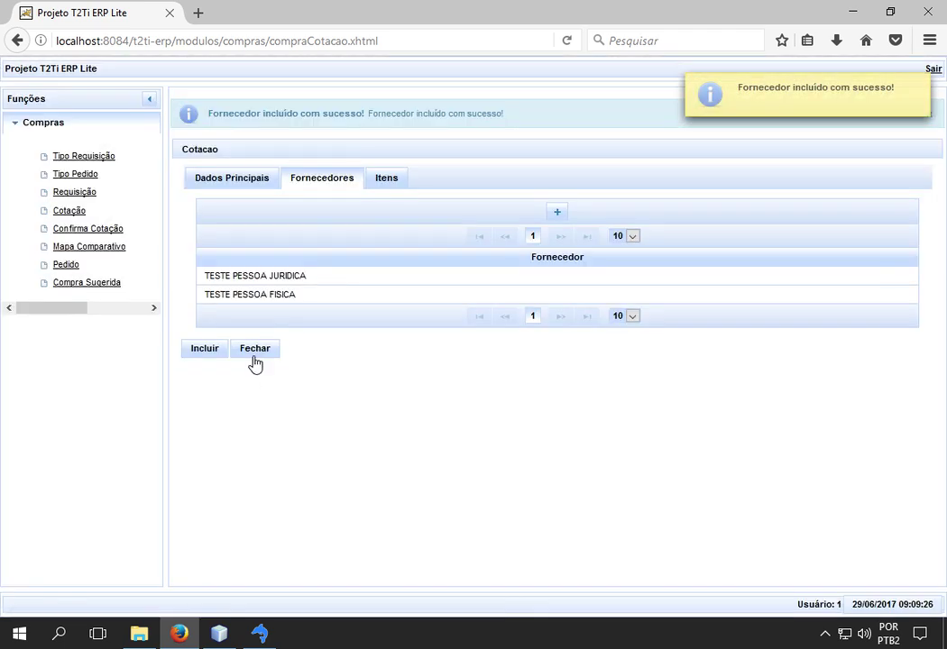
Add 100 units of PRODUTO 01 DO SUBGRUPO 02 DO GRUPO 01 from requisition 3 as an item of the quotation
left_click(392, 179)
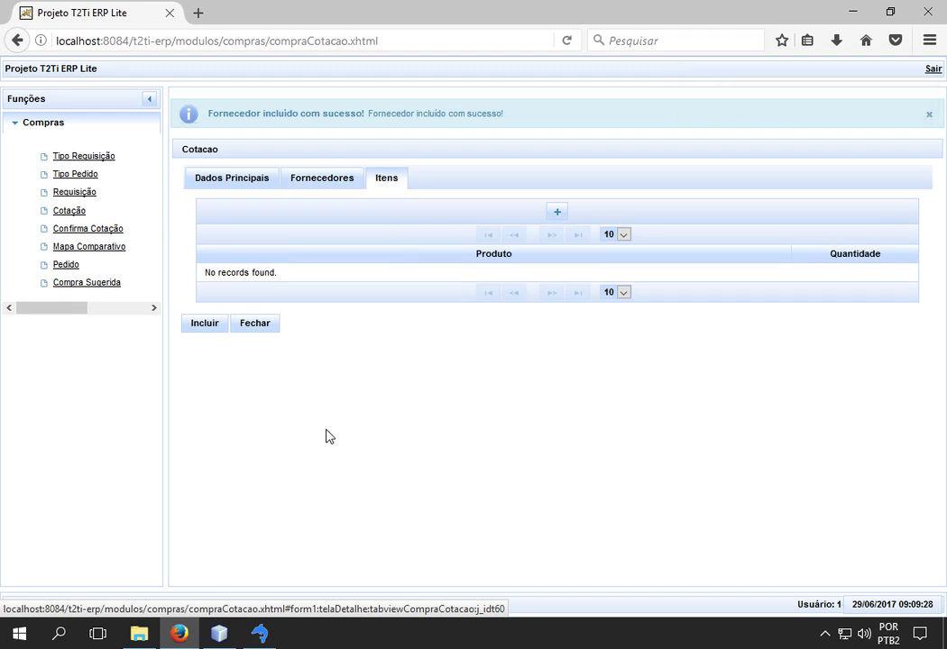
left_click(558, 216)
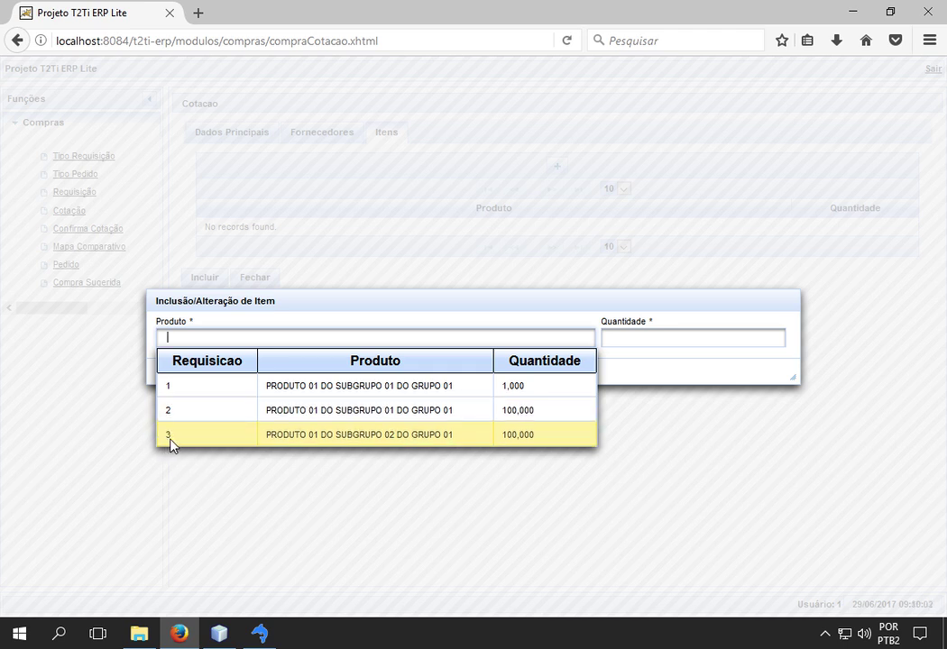
left_click(392, 434)
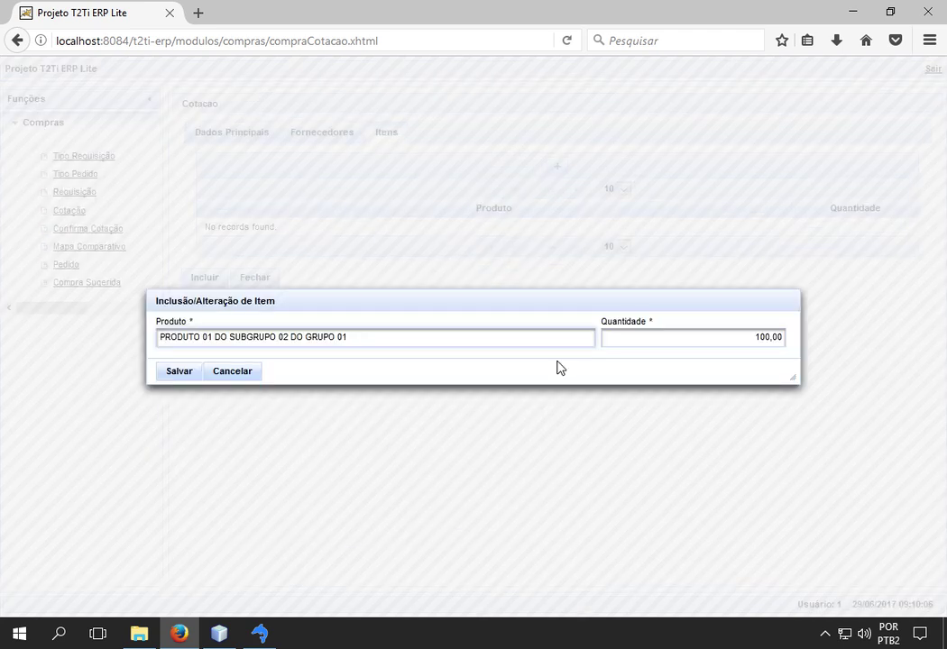
left_click(179, 373)
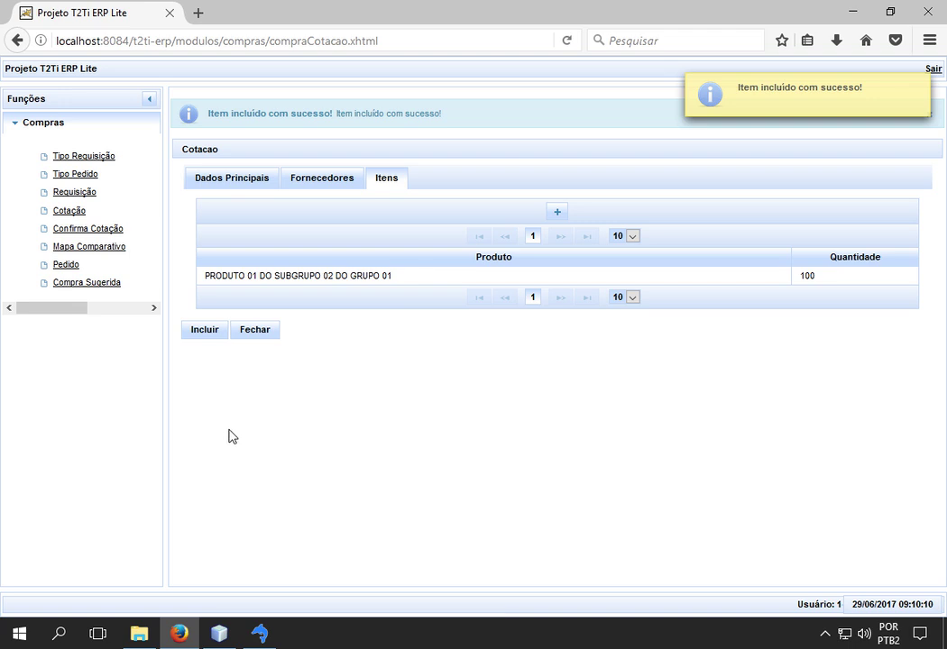
Save the new quotation from its main data and close it
left_click(232, 179)
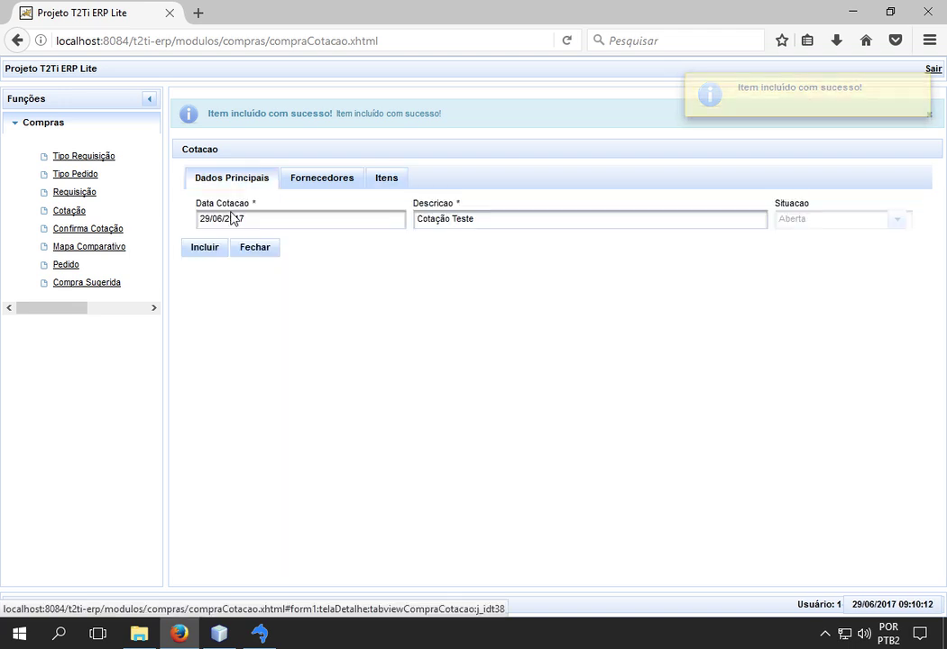
left_click(206, 249)
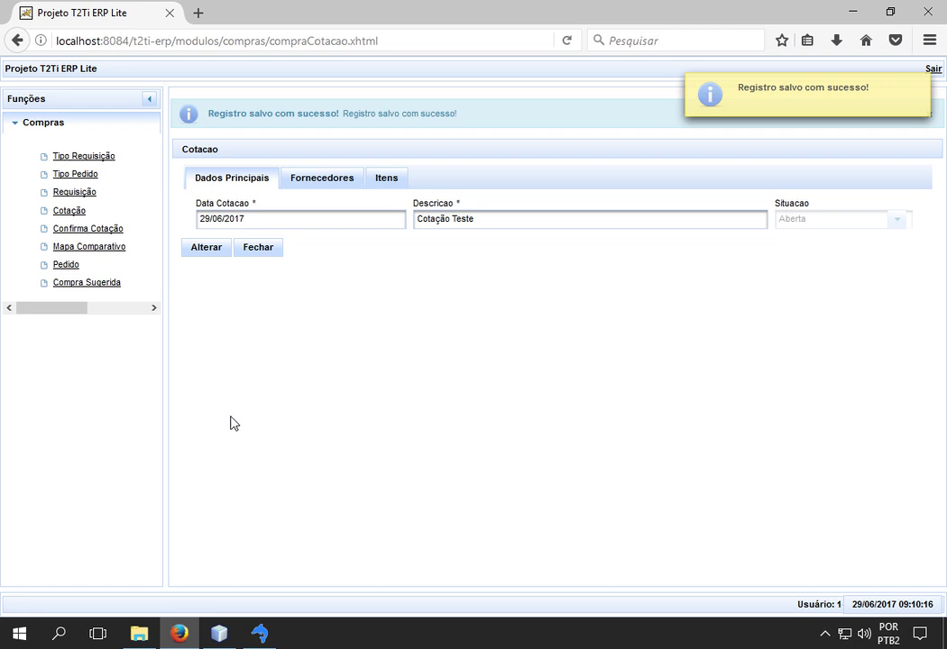
left_click(262, 250)
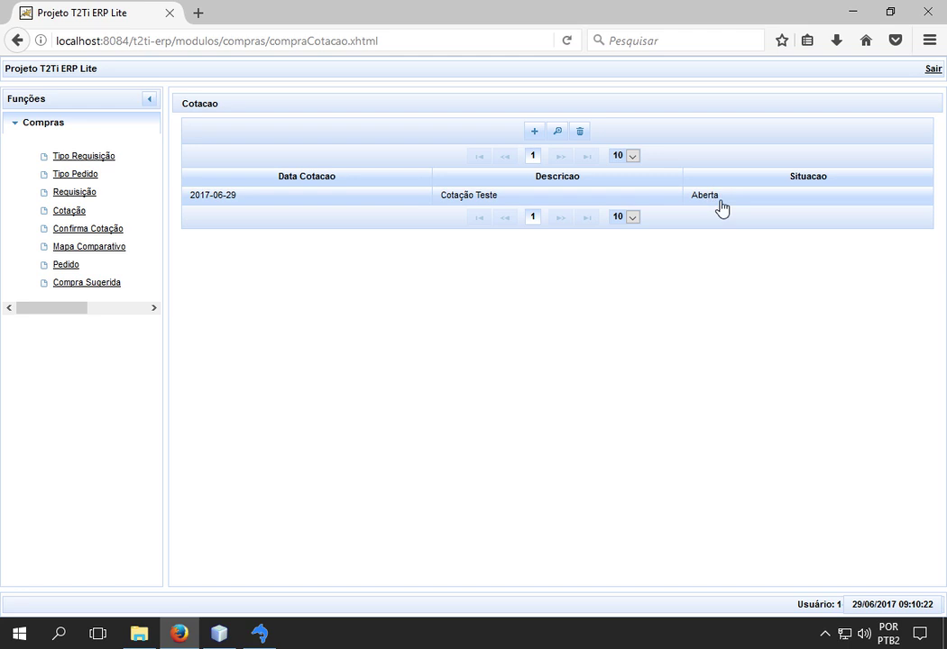
Open Cotação Teste for quotation confirmation and show its suppliers and items
left_click(87, 229)
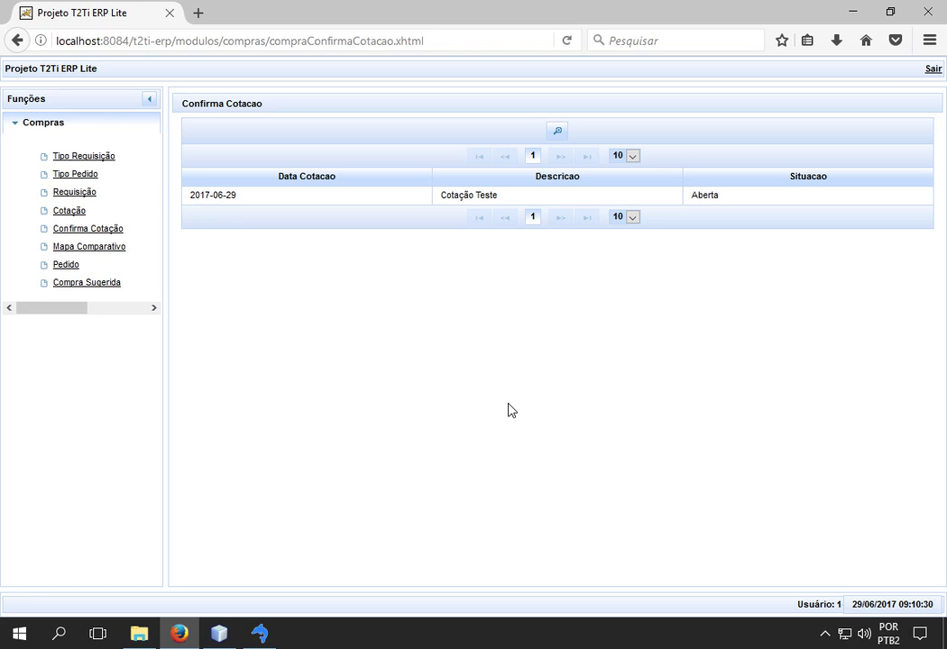
left_click(560, 194)
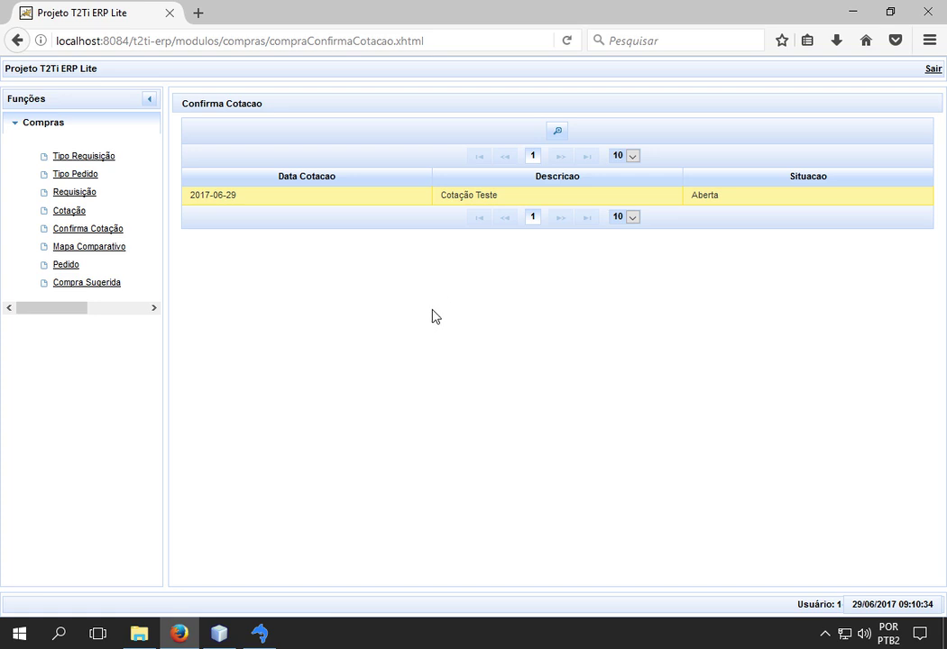
left_click(557, 139)
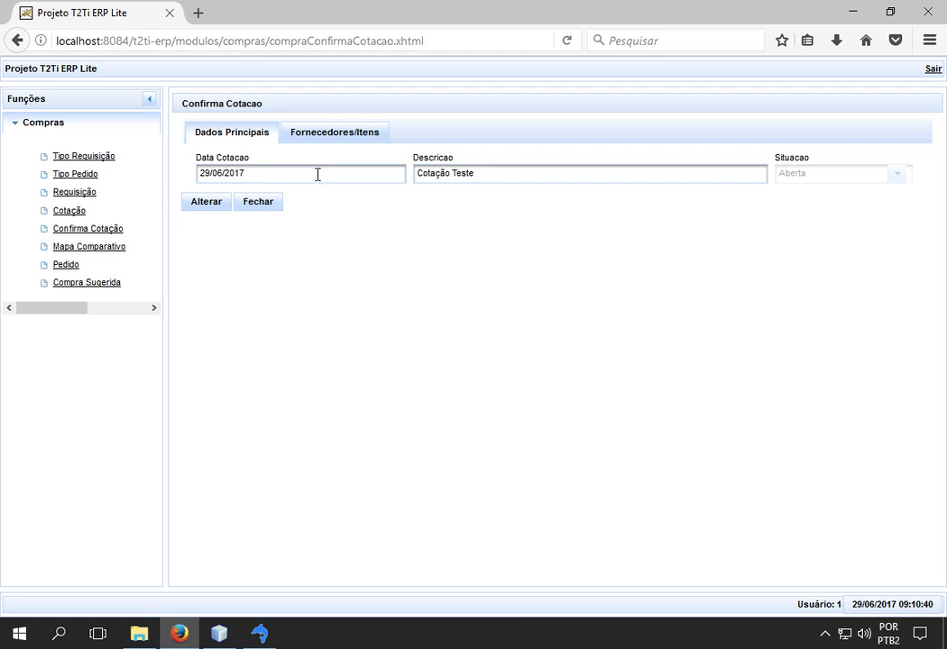
left_click(334, 134)
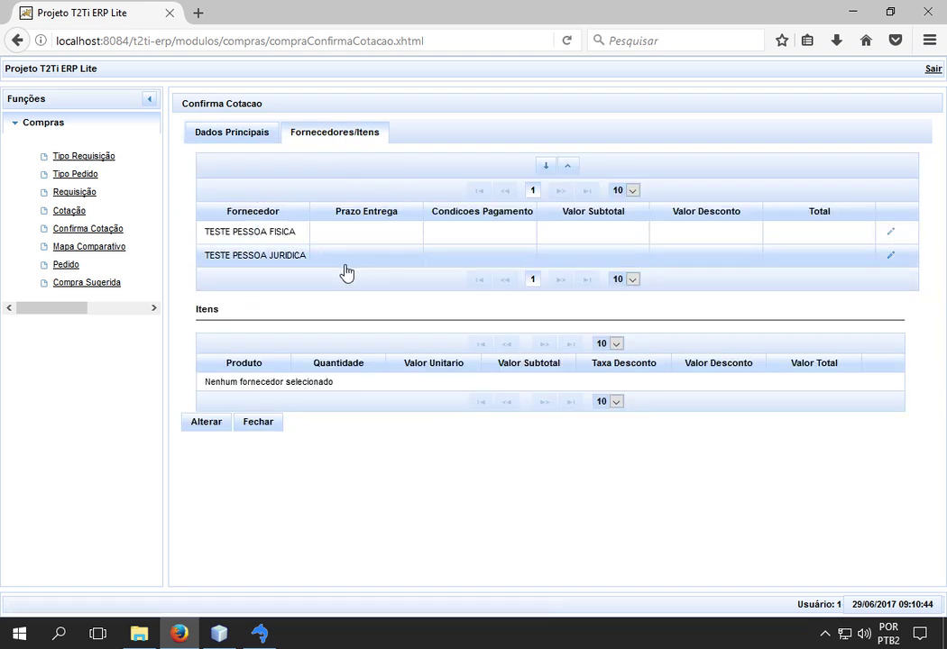
Examine the quoted items of TESTE PESSOA FISICA and TESTE PESSOA JURIDICA, collapsing the function list for more room
left_click(487, 239)
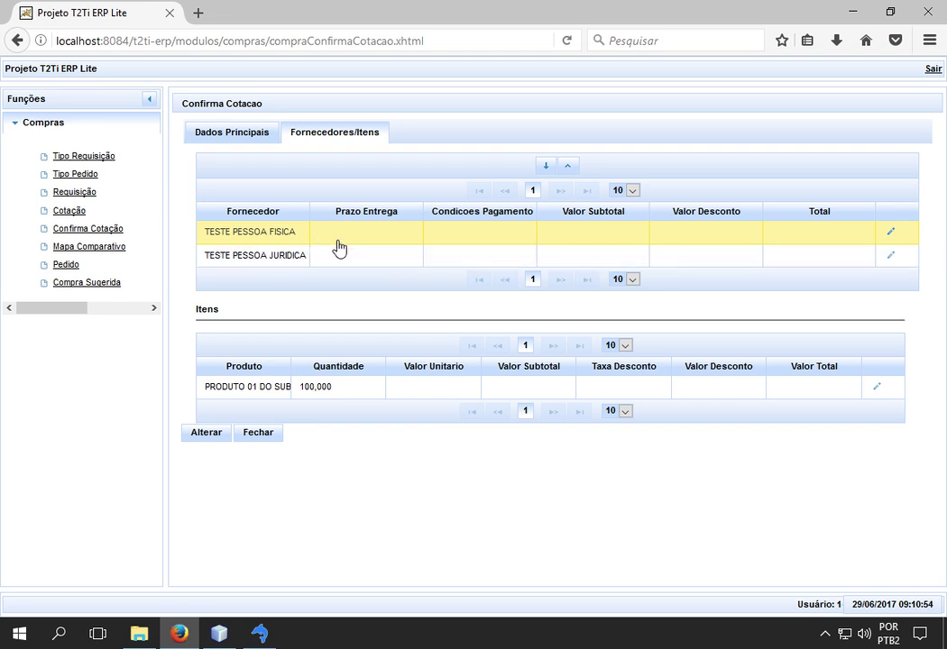
left_click(467, 259)
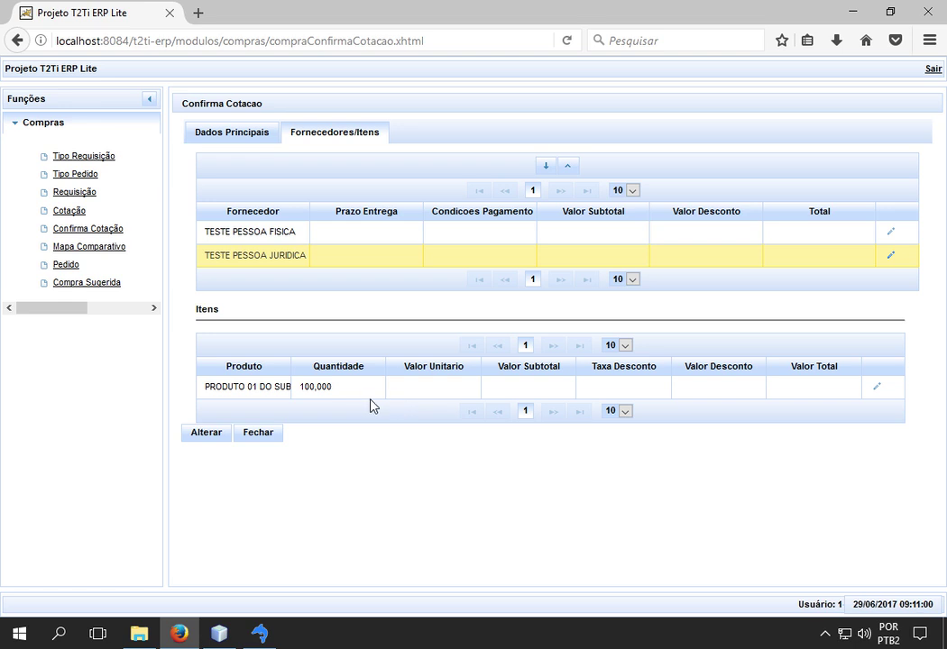
left_click(149, 103)
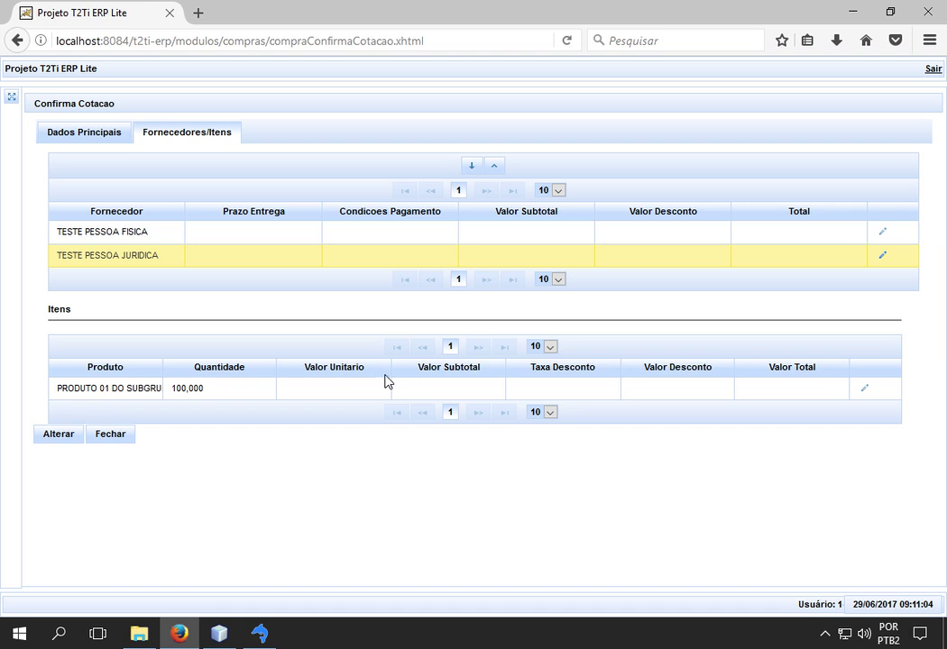
left_click(520, 233)
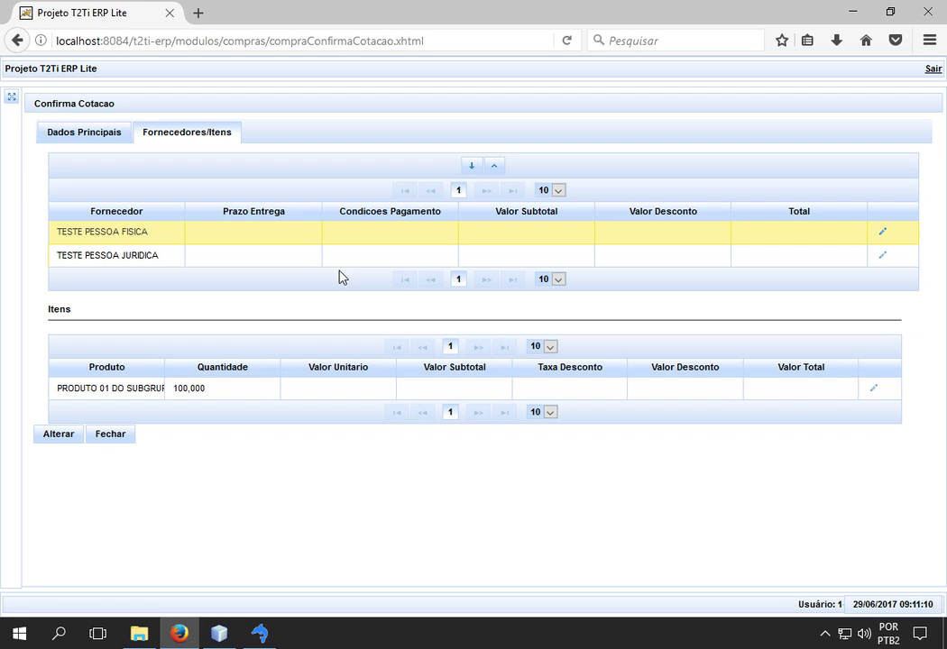
Export the suppliers' quotation files and save them as fornecedores.zip
left_click(474, 171)
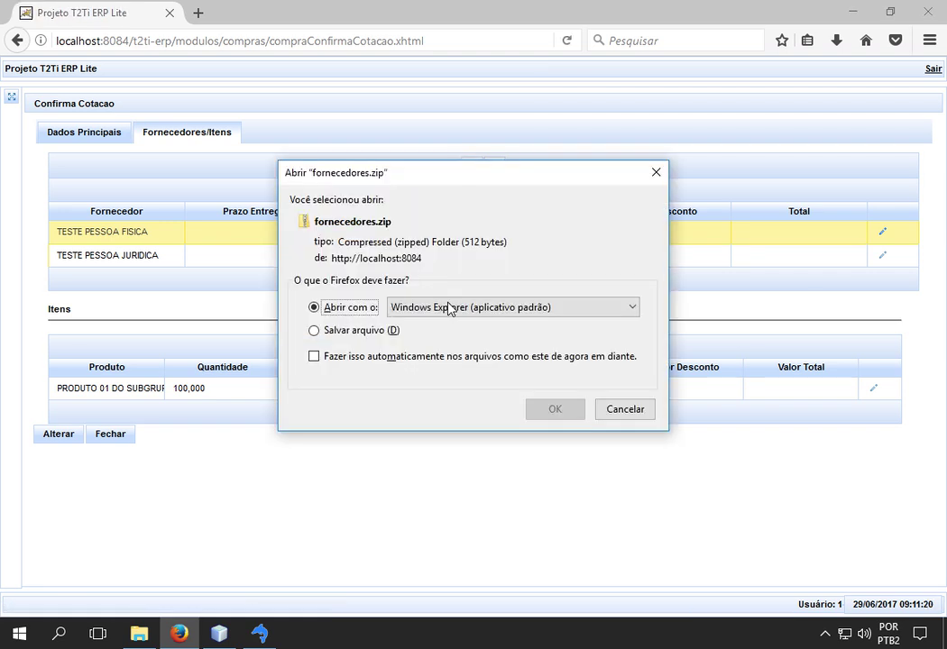
left_click(315, 331)
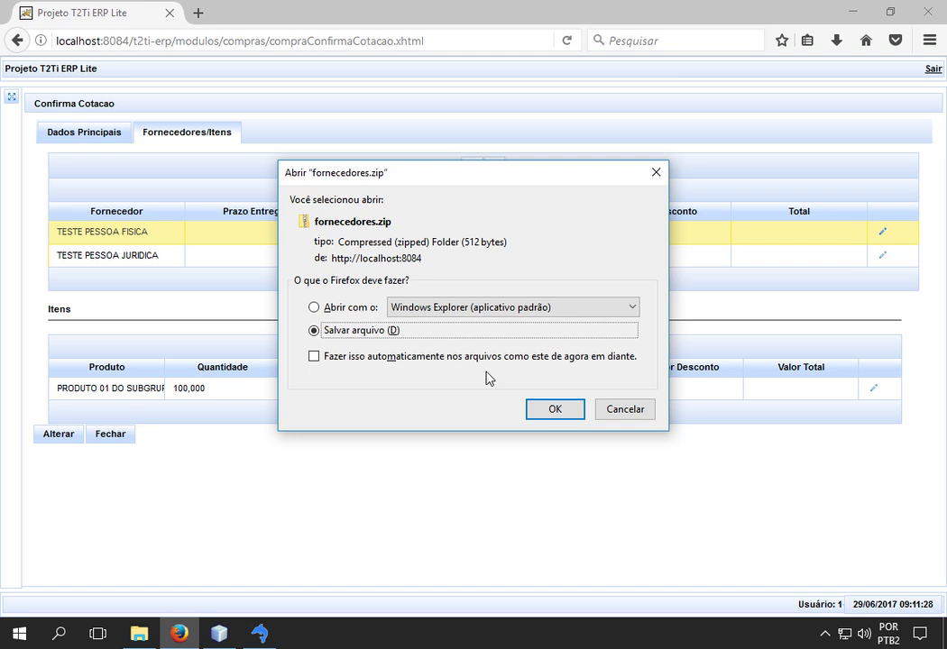
left_click(553, 410)
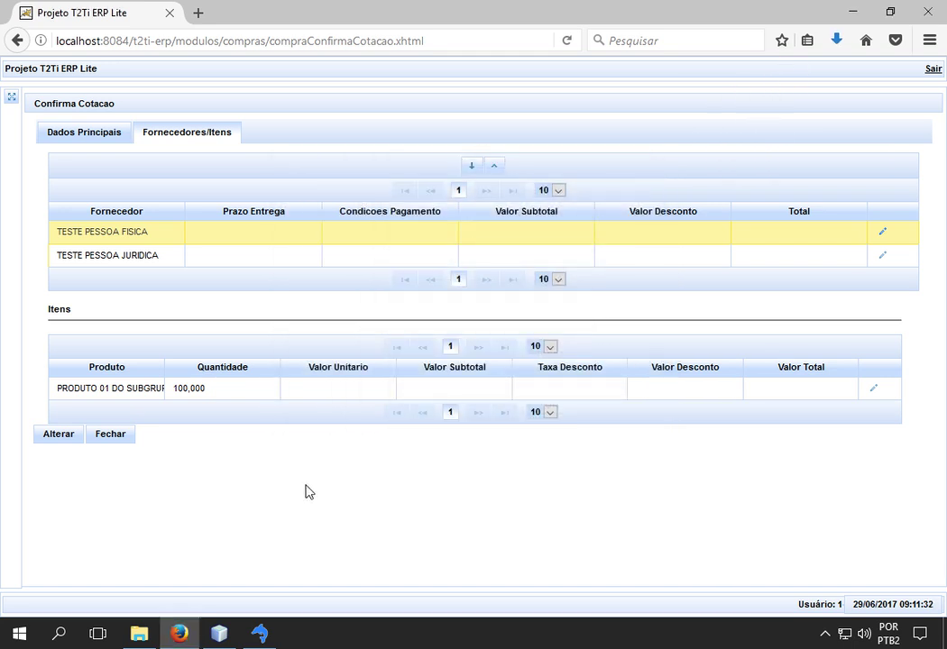
Switch to File Explorer and extract fornecedores.zip from Downloads into its own fornecedores folder with 7-Zip
left_click(138, 634)
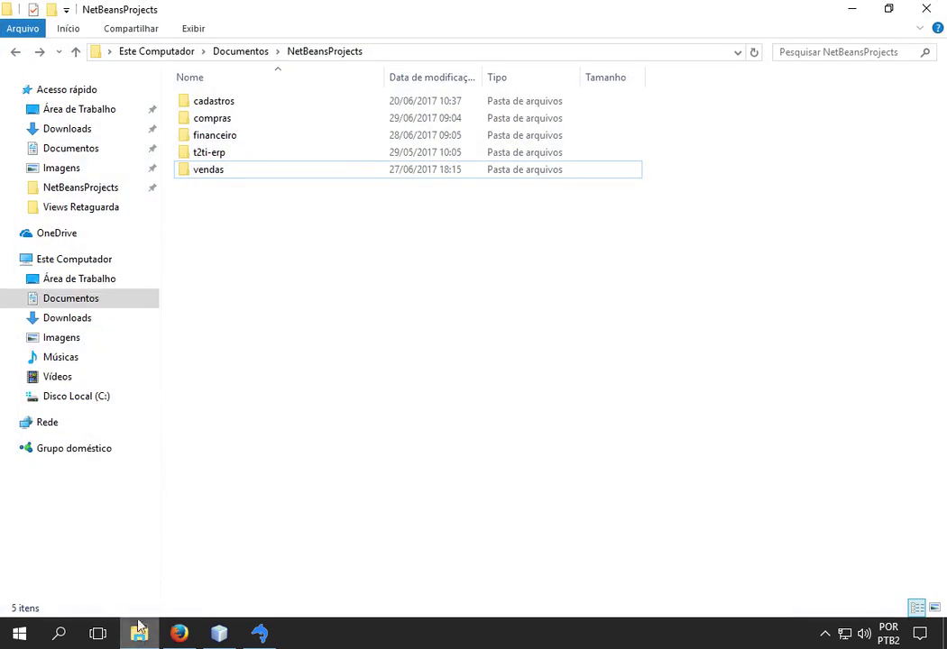
left_click(82, 135)
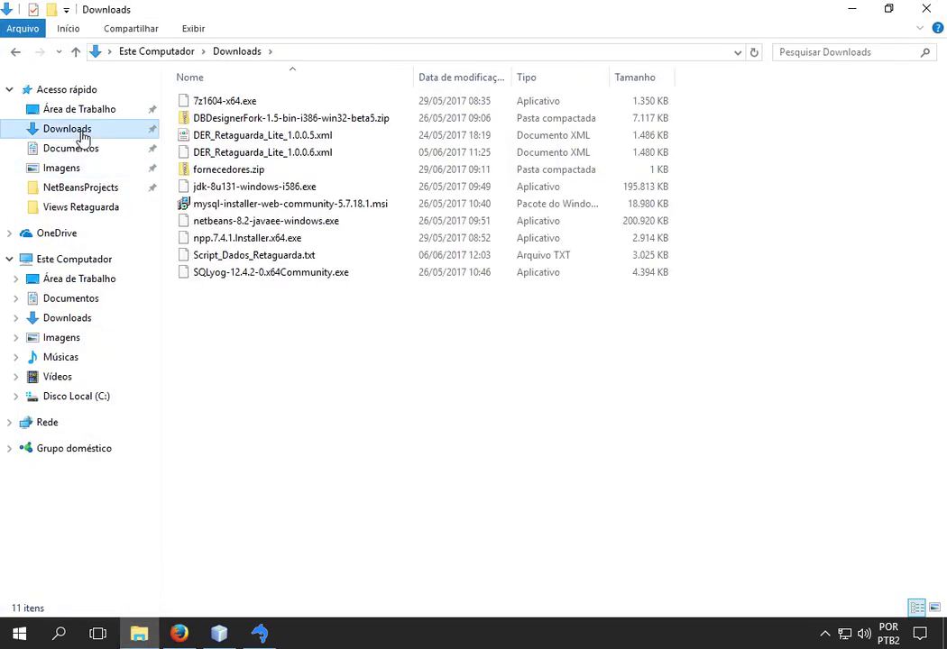
left_click(208, 175)
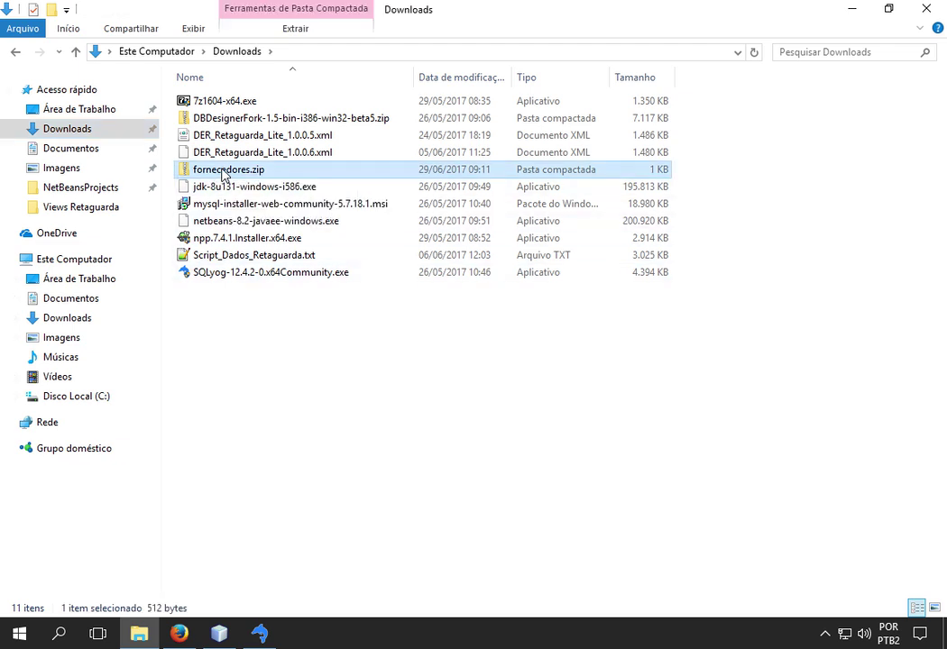
right_click(222, 174)
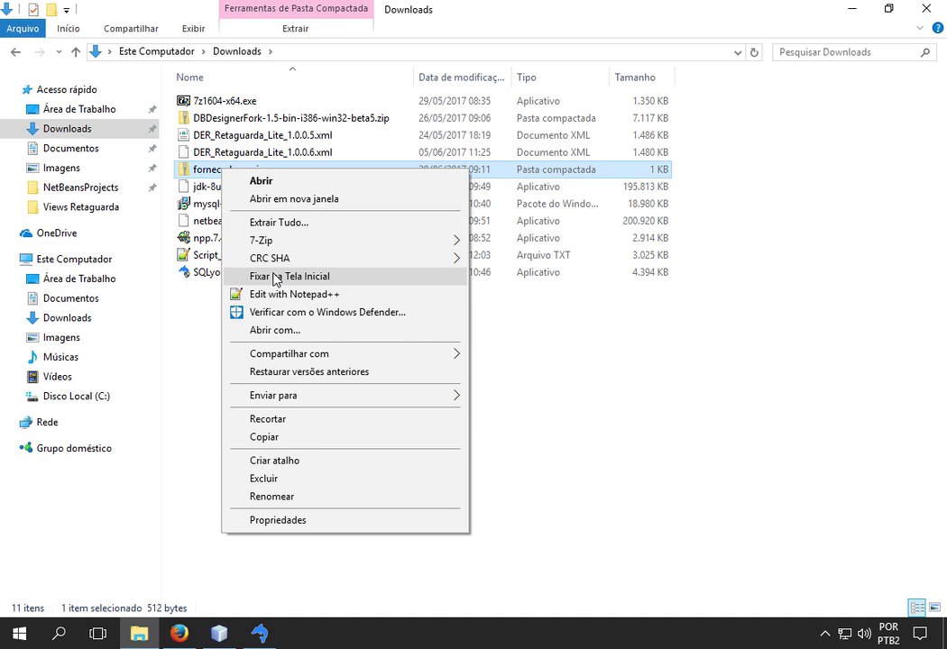
mouse_move(260, 240)
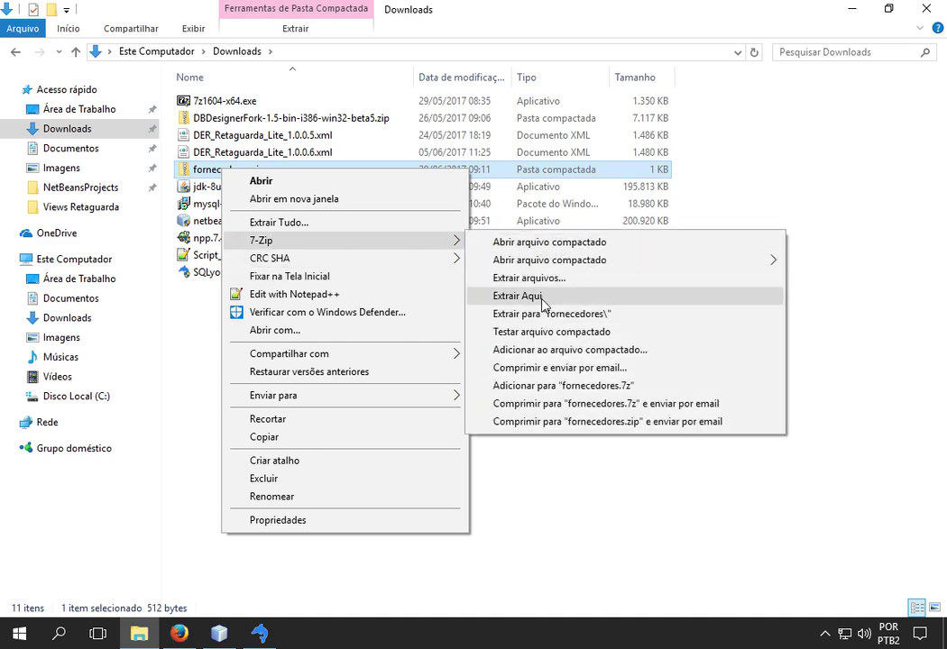
left_click(546, 313)
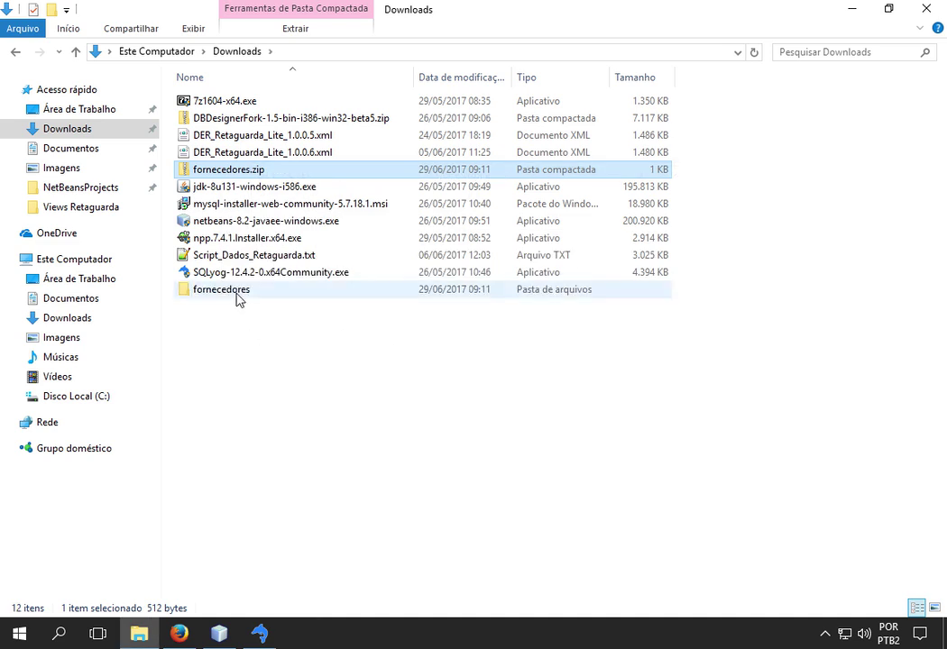
Open Fornecedor_1_1.csv from the extracted fornecedores folder in Notepad++, declining the program update
double_click(238, 295)
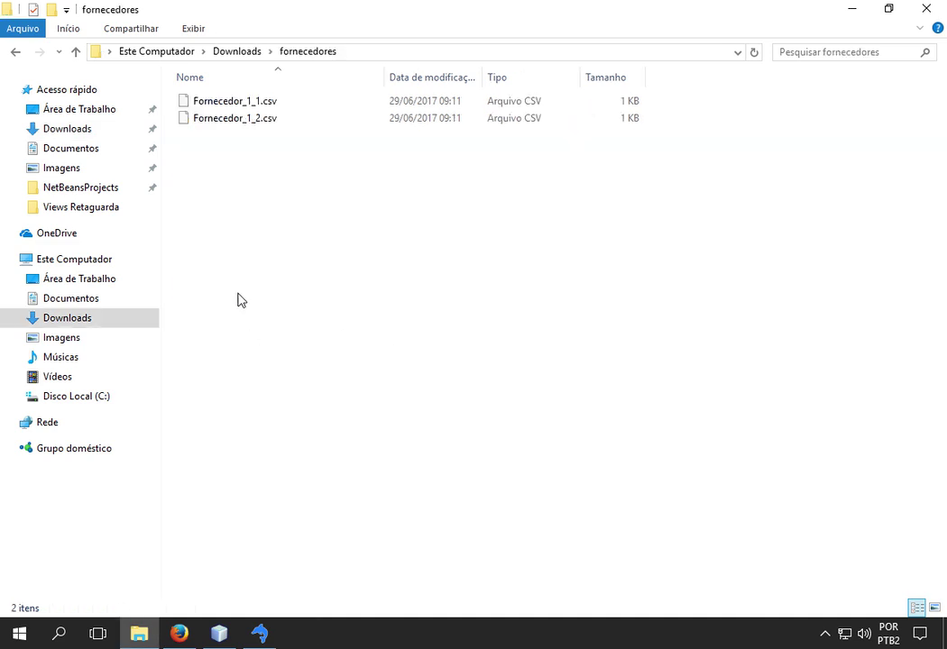
right_click(232, 107)
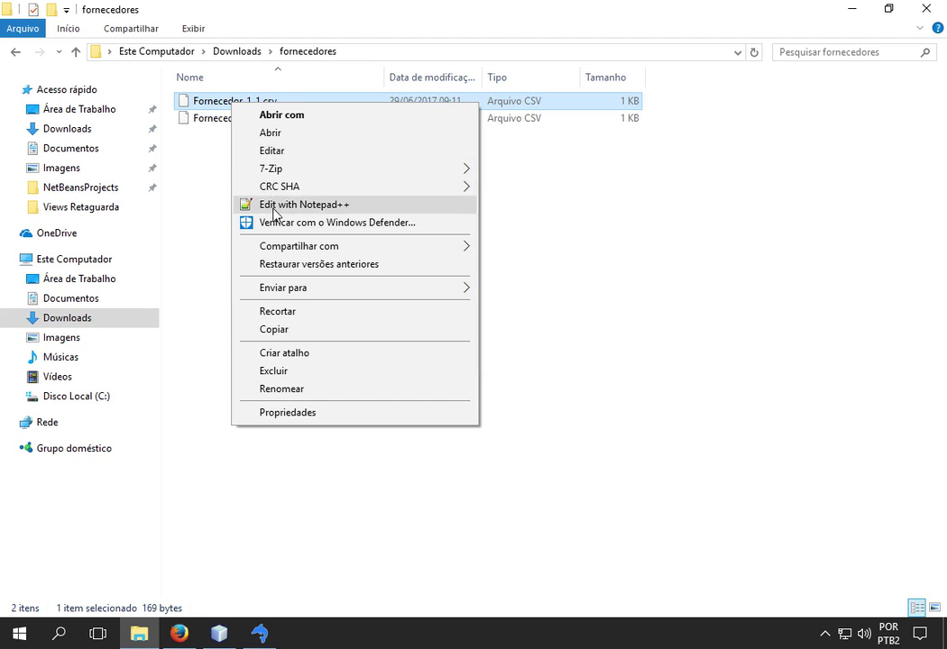
left_click(275, 213)
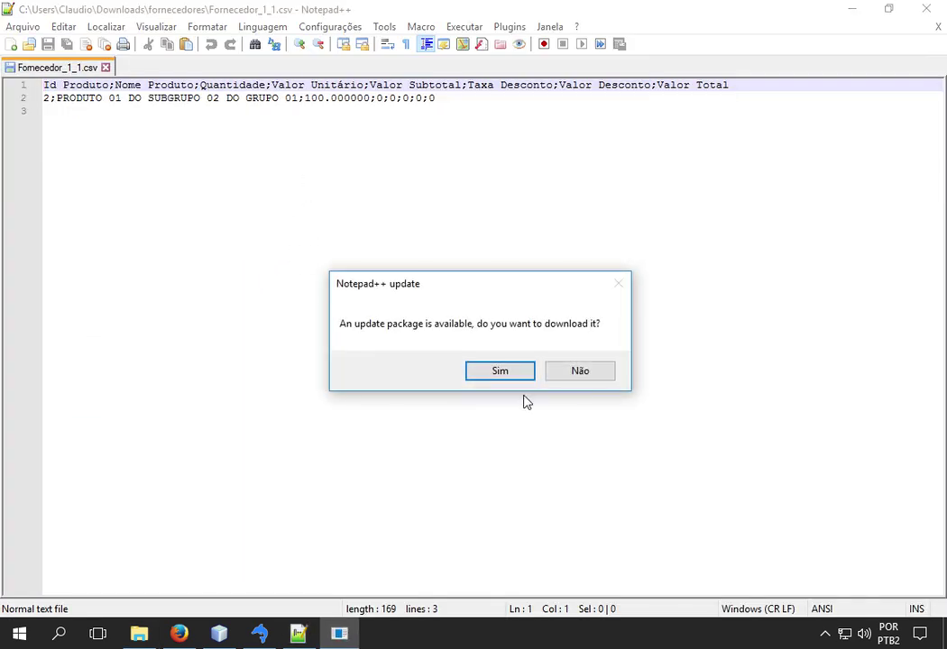
left_click(578, 372)
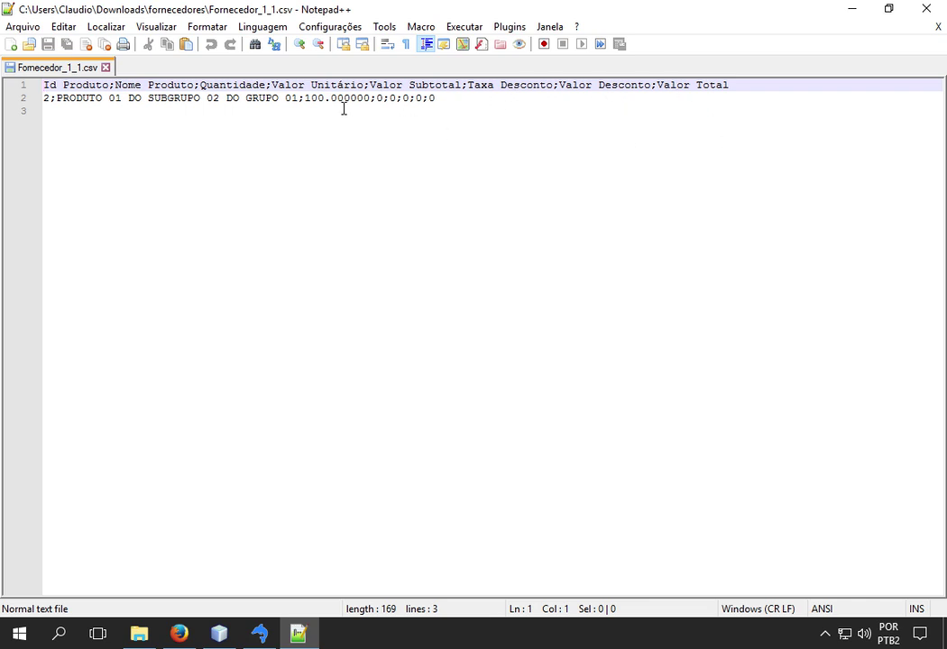
Set the product's unit value to 10, subtotal to 1000 and total to 1000 in Fornecedor_1_1.csv, and save the file
left_click_drag(376, 98, 460, 98)
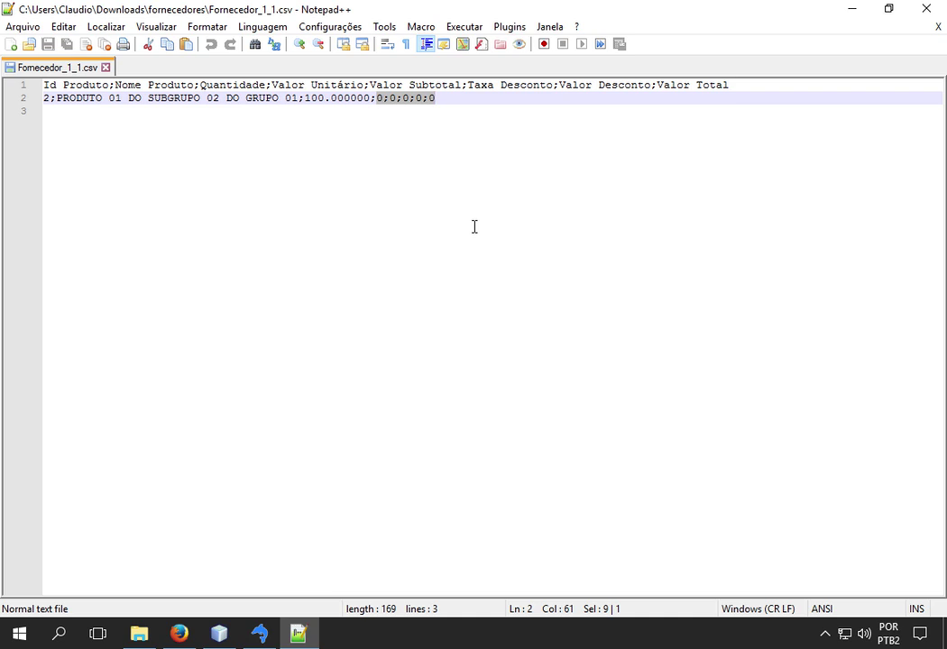
key("Left")
key("Left")
key("Left")
key("Right")
key("Right")
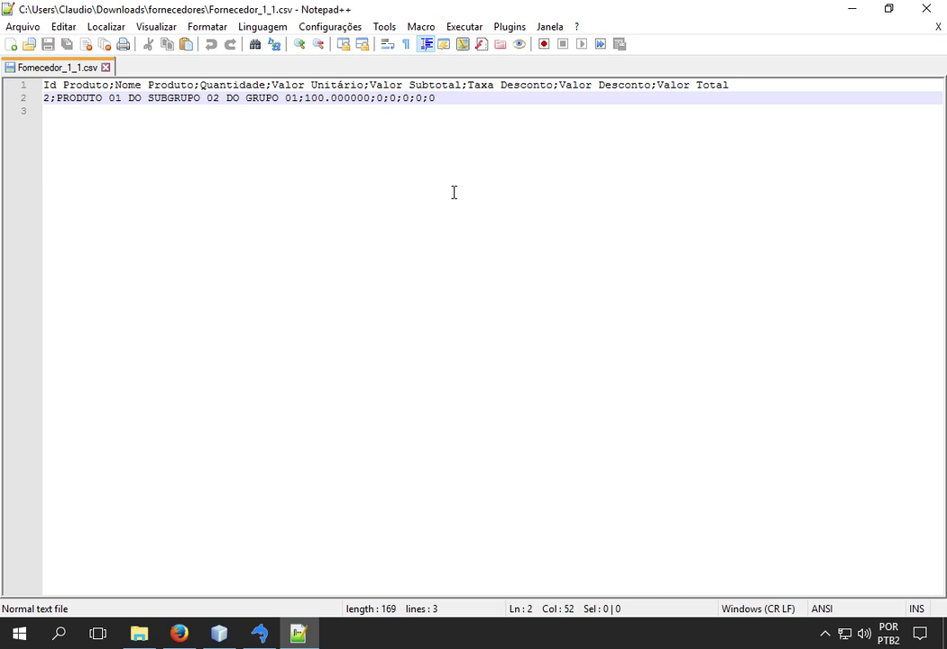
type("1")
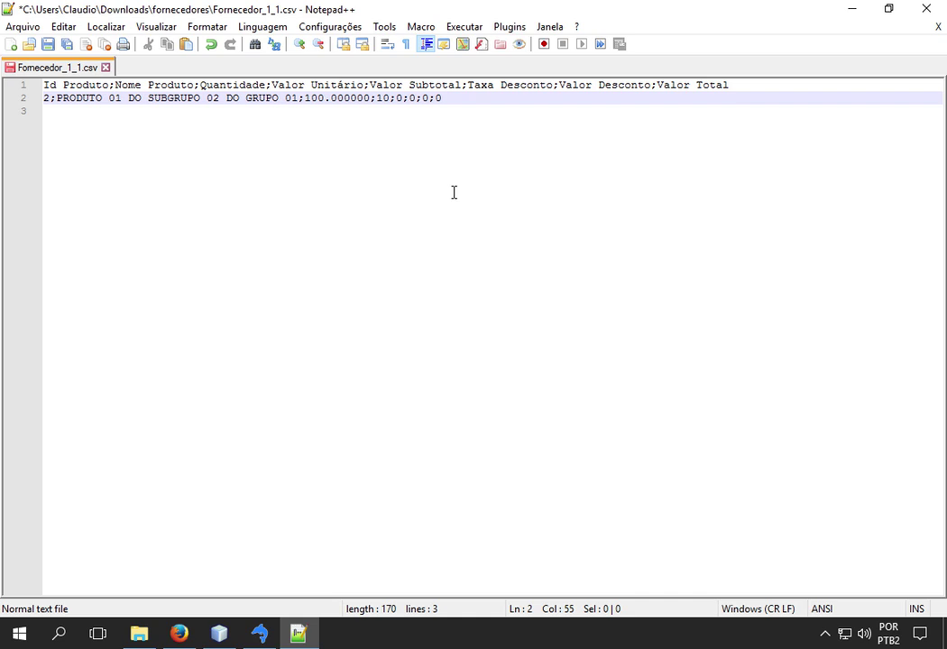
type("100")
key("Right")
key("Right")
type("100")
key("ctrl+s")
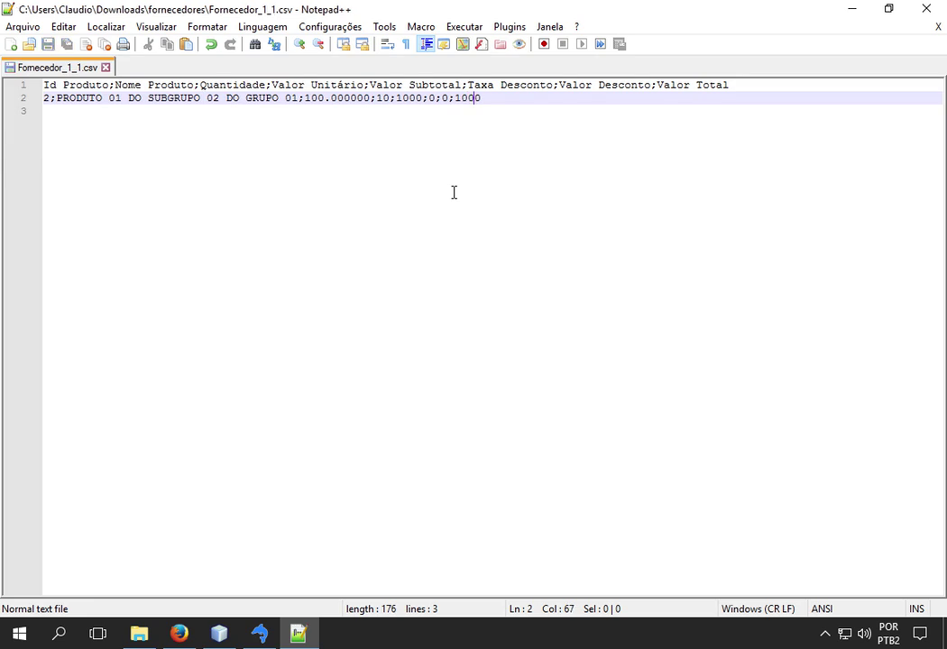
Return to the fornecedores folder and open Fornecedor_1_2.csv in Notepad++
key("alt+Tab")
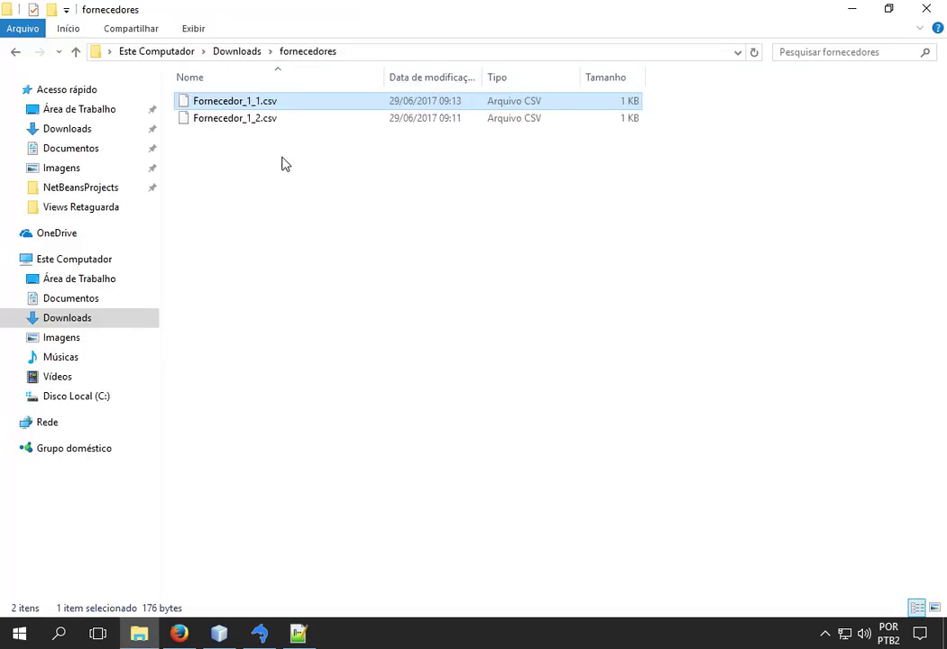
right_click(247, 121)
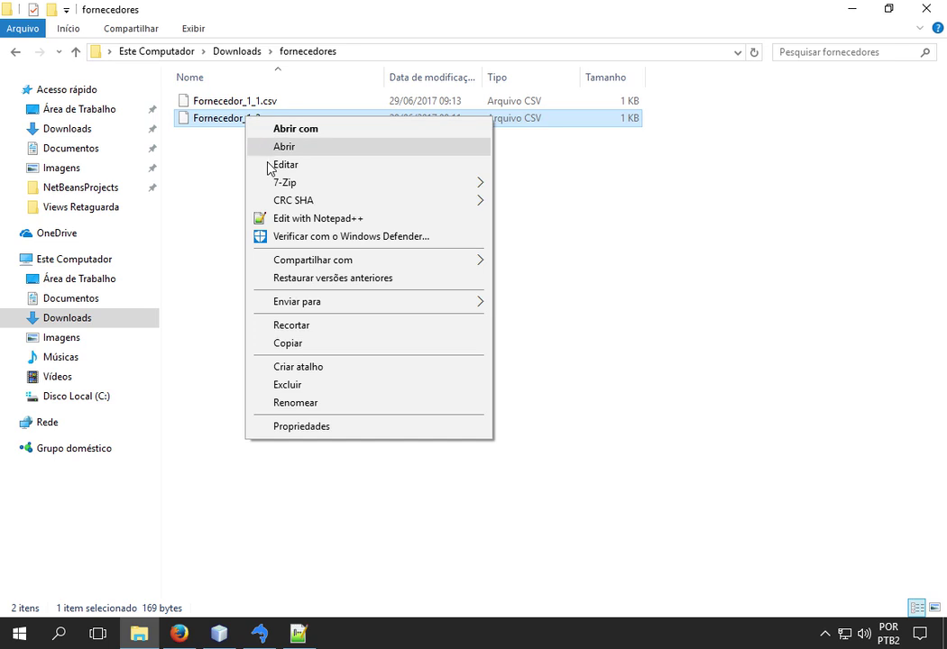
left_click(295, 220)
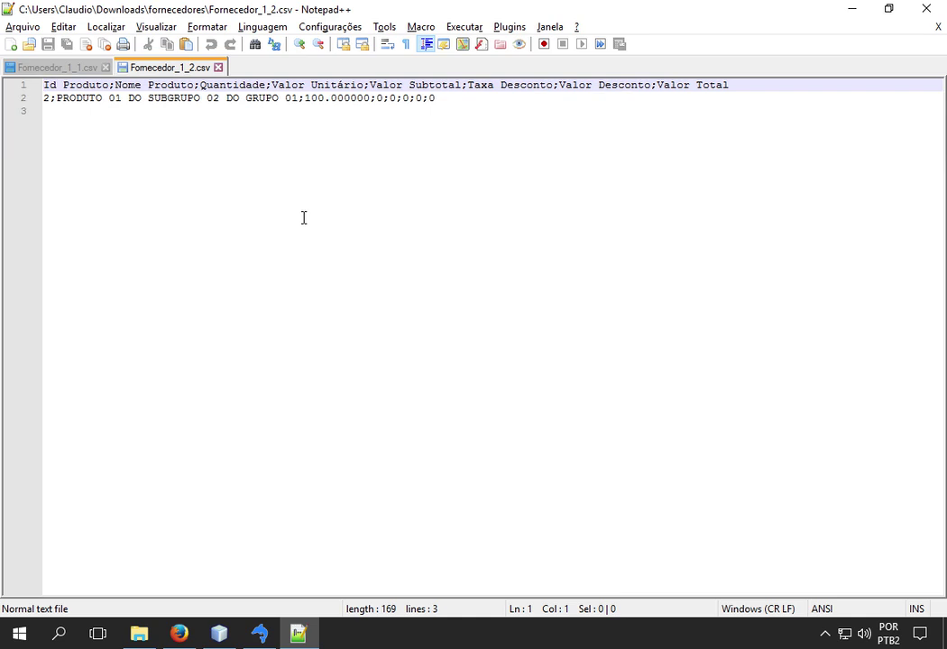
Set the product's unit value to 5, subtotal to 500 and total to 500 in Fornecedor_1_2.csv, and save the file
key("Down")
key("End")
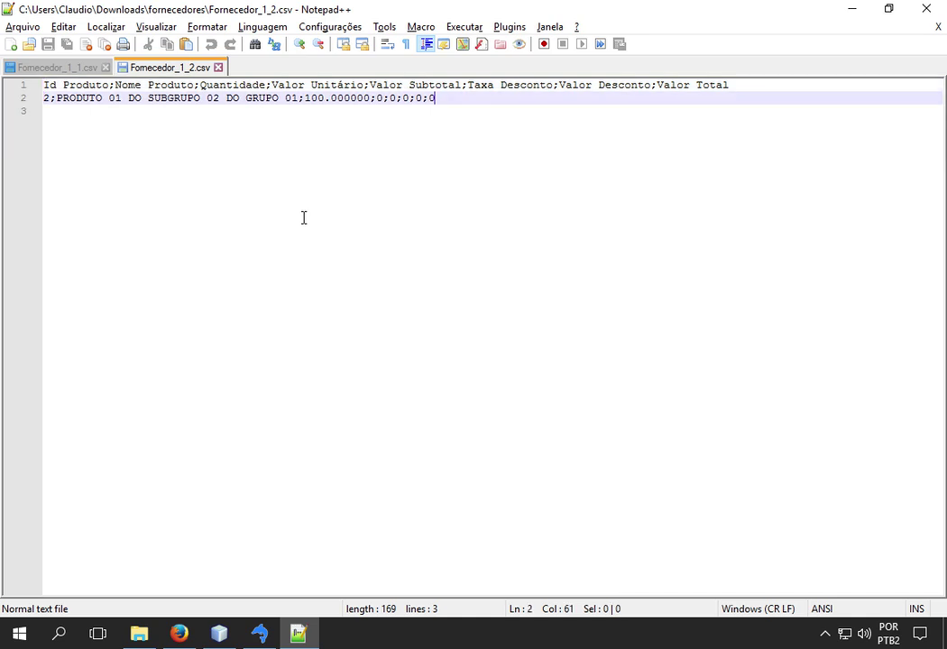
key("Left")
key("Left")
key("Left")
key("Left")
key("Left")
key("Left")
key("Delete")
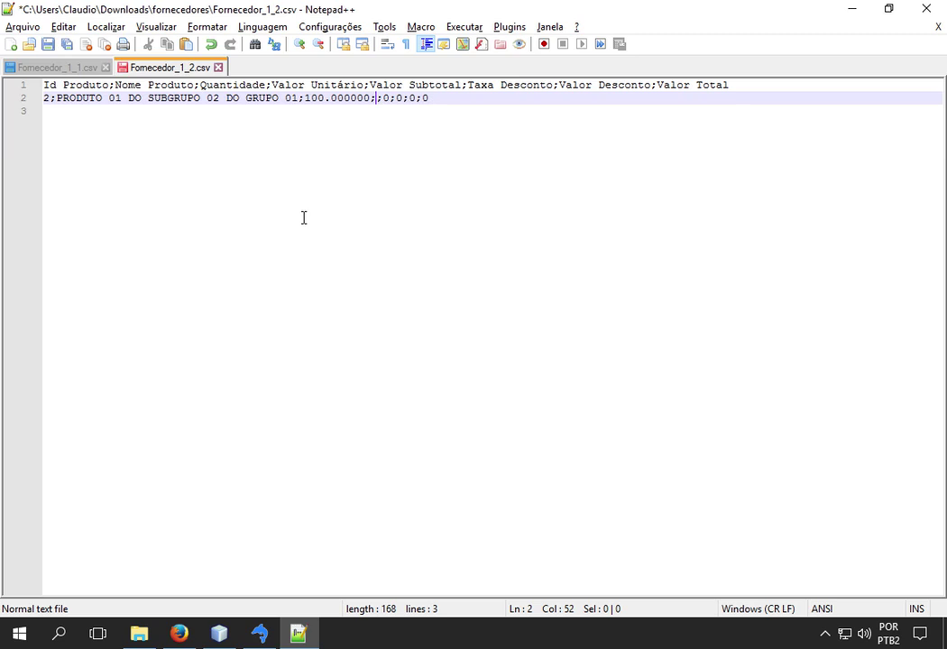
type("5")
key("Delete")
type("500;0;0;500")
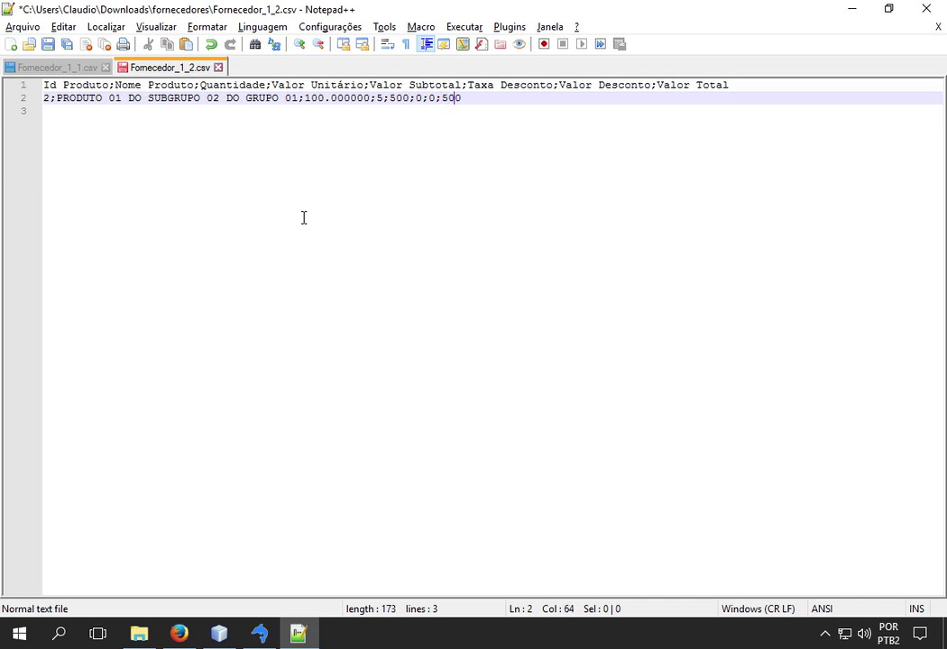
key("ctrl+s")
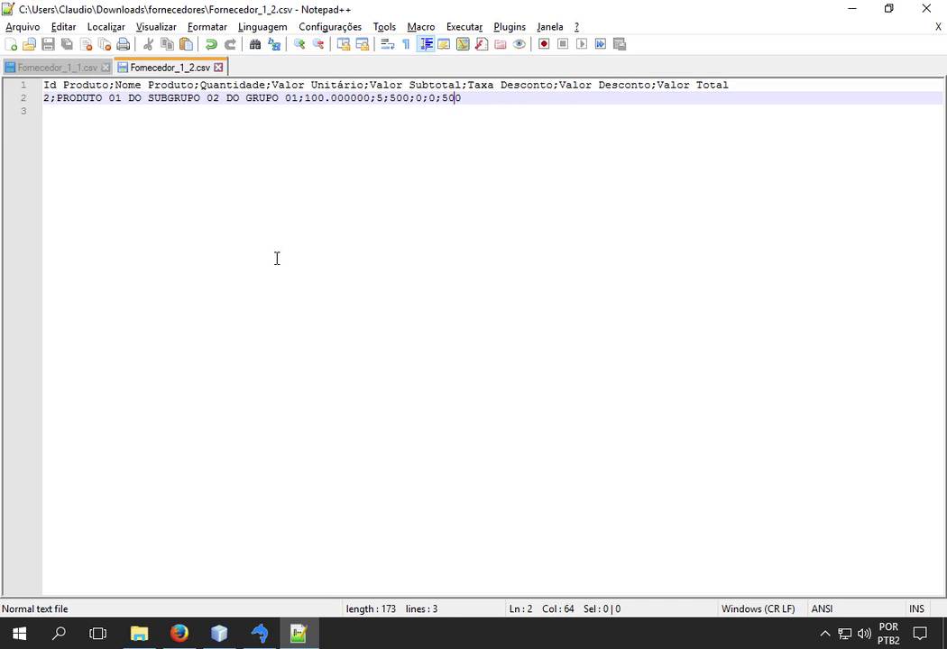
Switch to Firefox and import Fornecedor_1_1.csv from the fornecedores folder in Downloads for supplier TESTE PESSOA FISICA
mouse_move(227, 640)
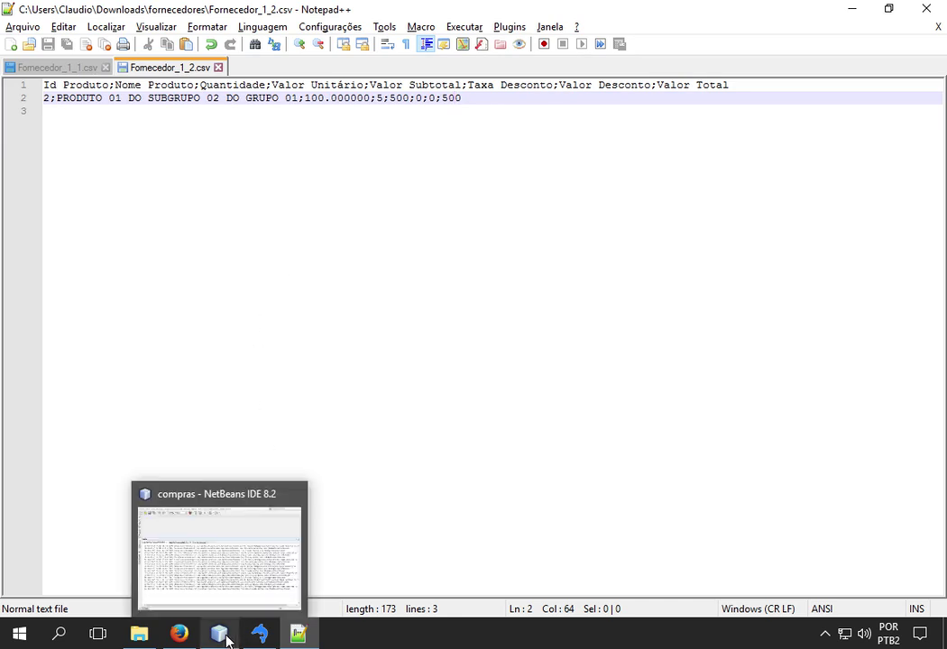
left_click(179, 635)
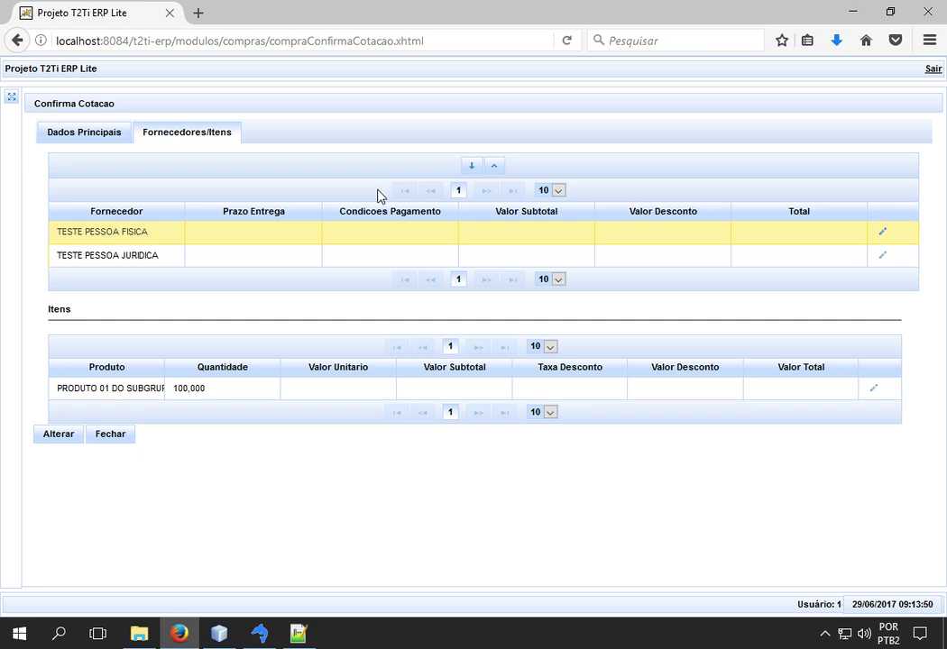
left_click(495, 168)
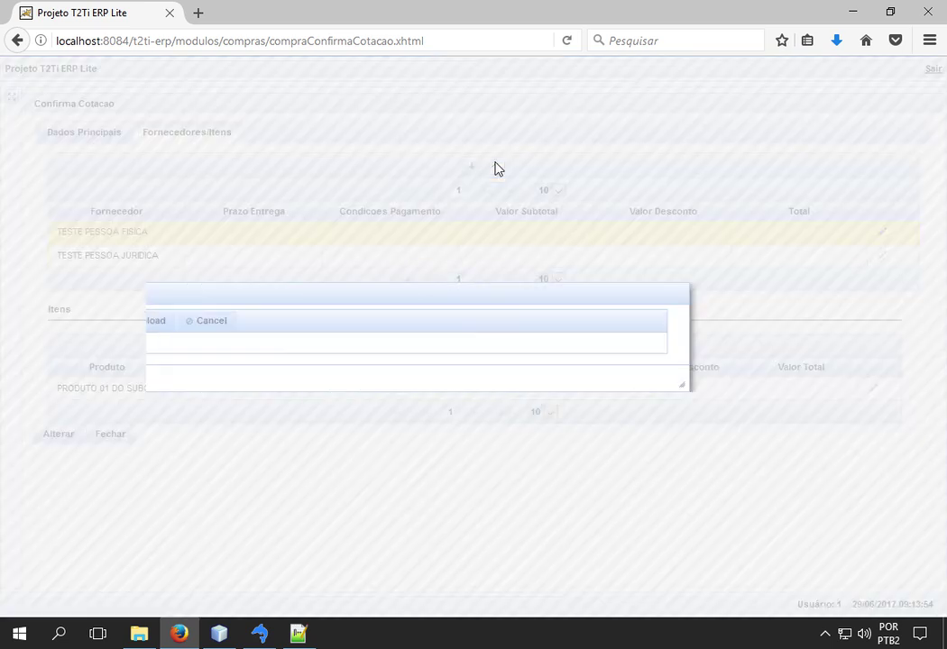
left_click(200, 323)
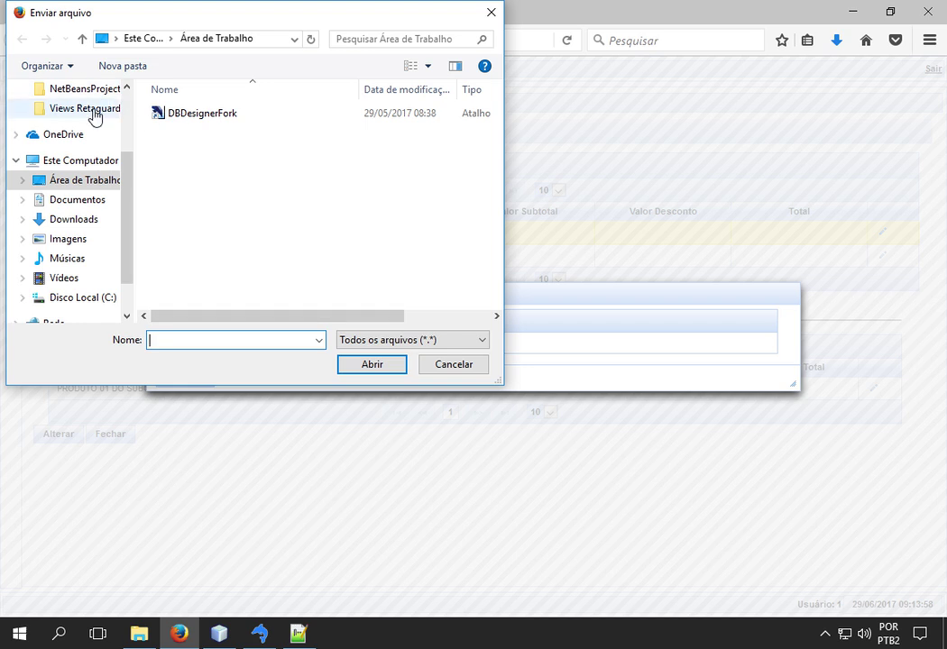
left_click(74, 221)
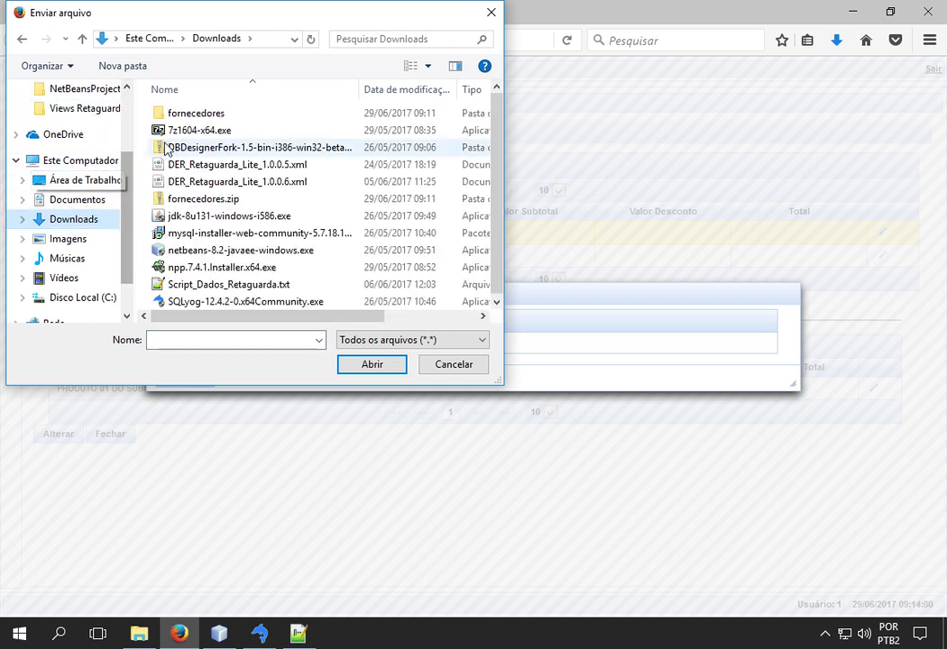
double_click(191, 113)
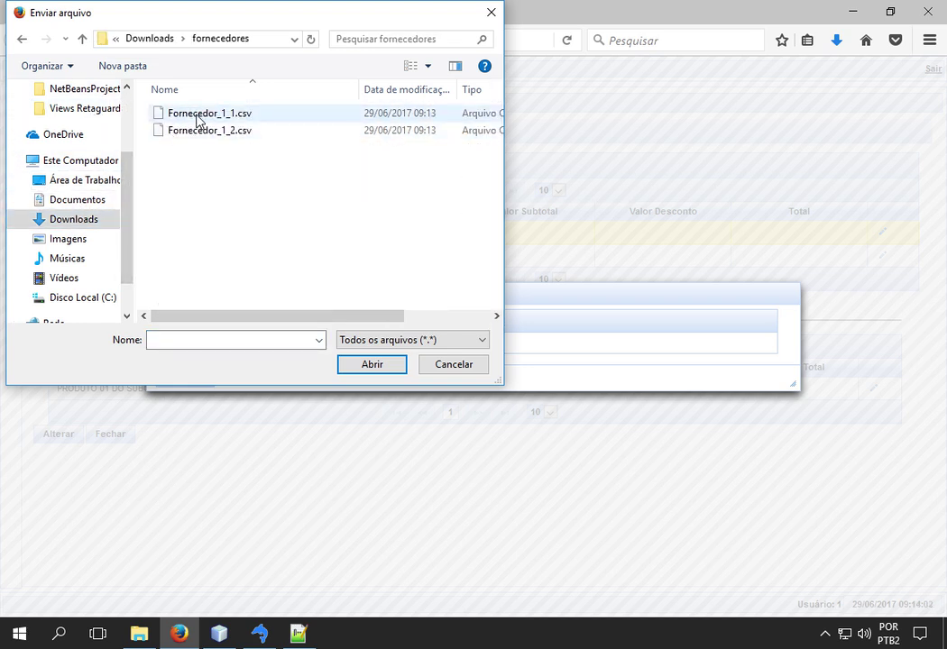
left_click(195, 116)
left_click(374, 369)
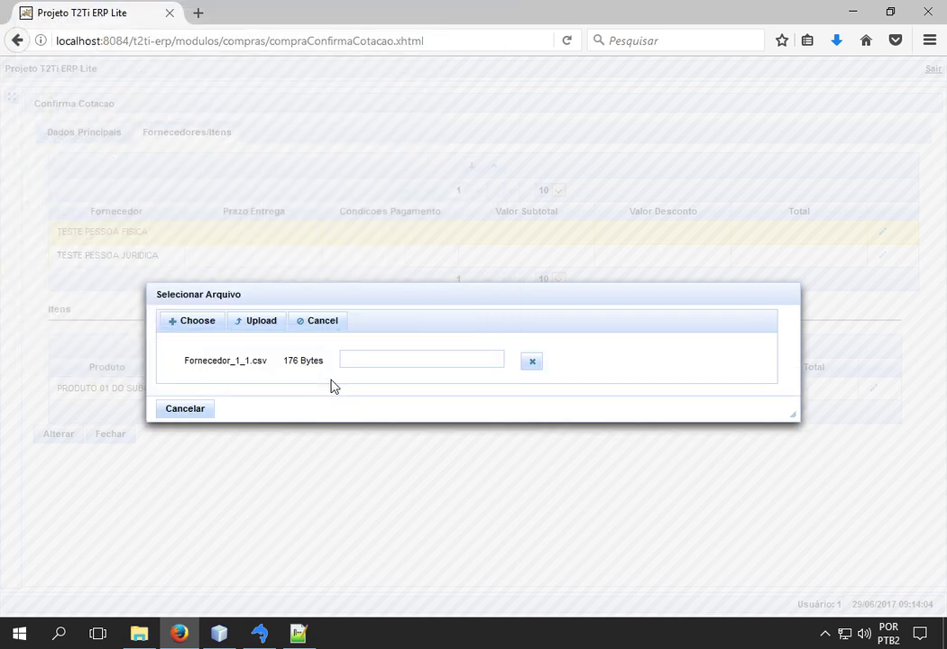
left_click(258, 321)
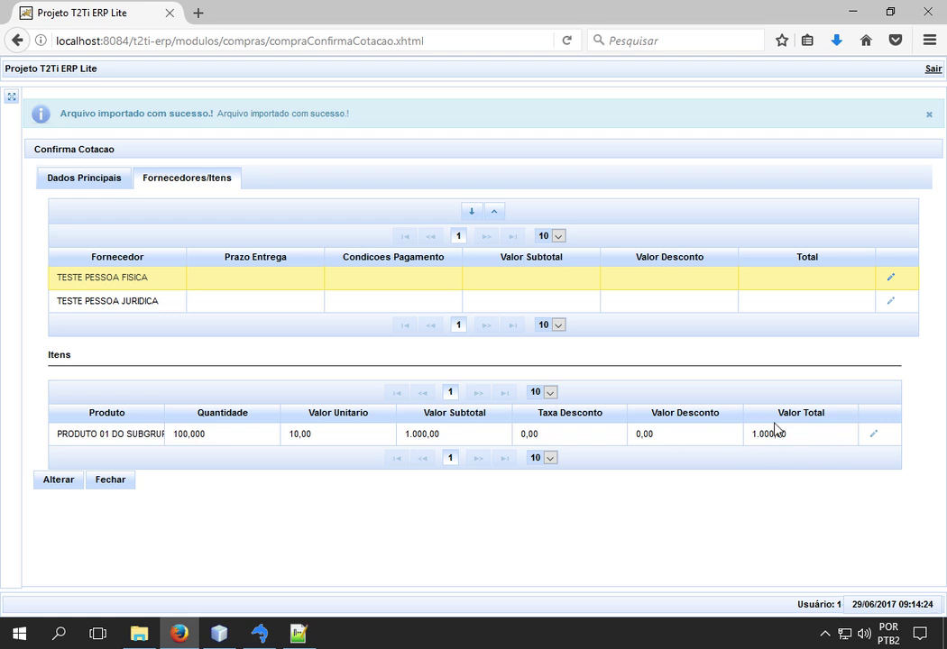
Import Fornecedor_1_2.csv for supplier TESTE PESSOA JURIDICA
left_click(376, 307)
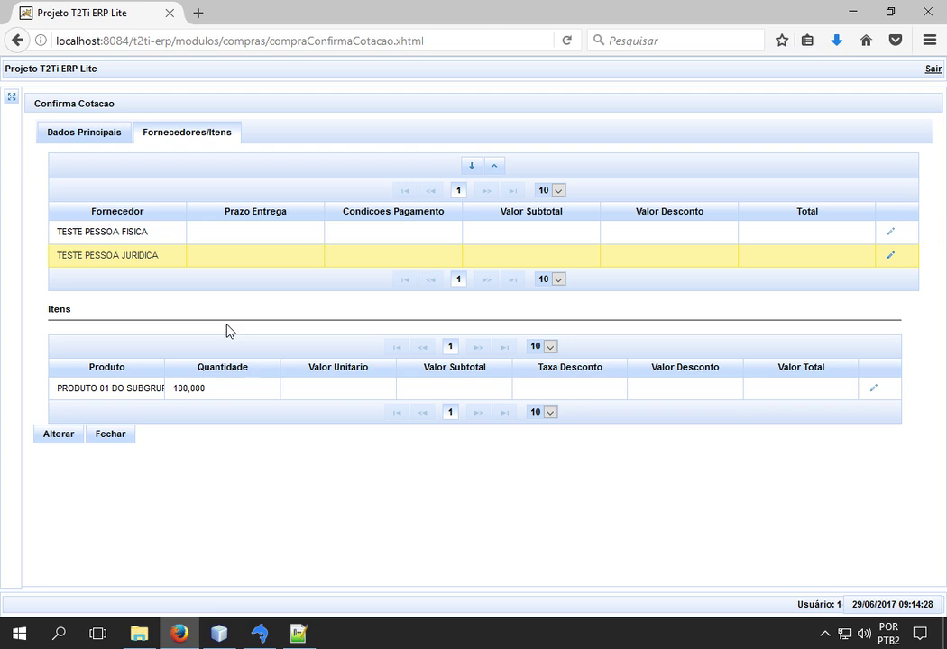
left_click(493, 166)
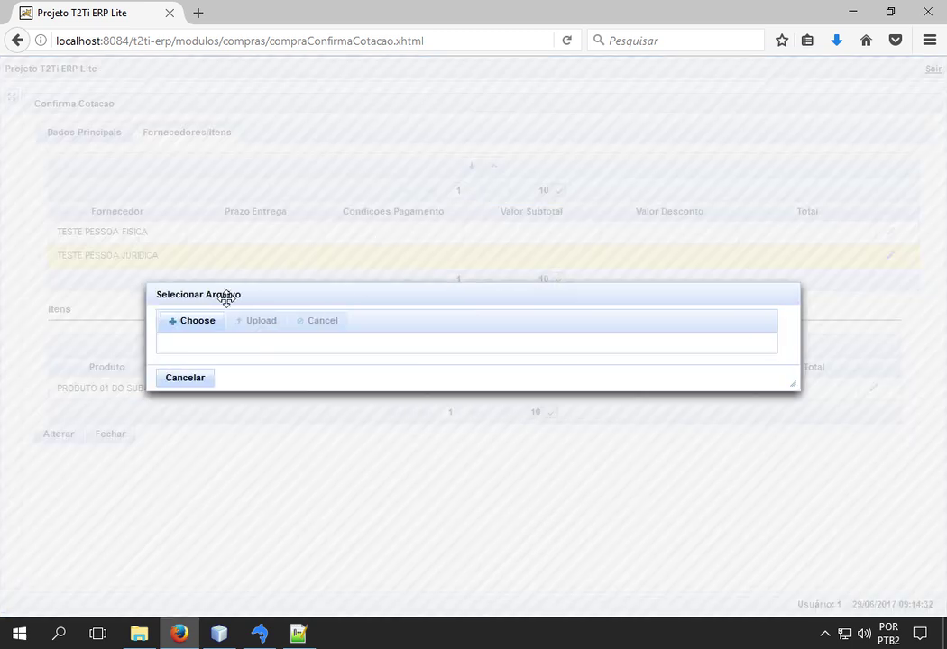
left_click(186, 322)
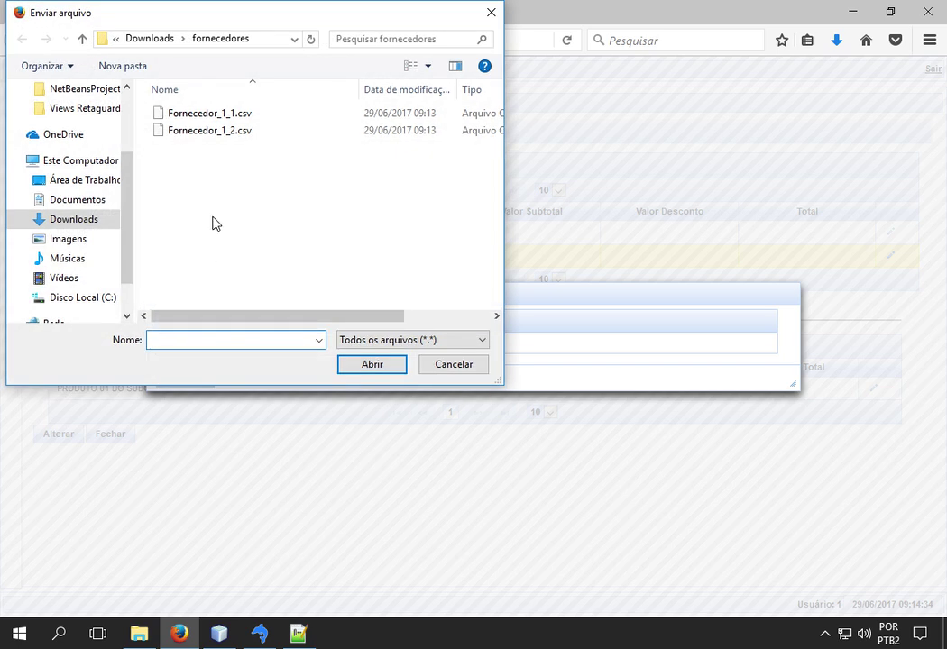
left_click(213, 132)
left_click(370, 364)
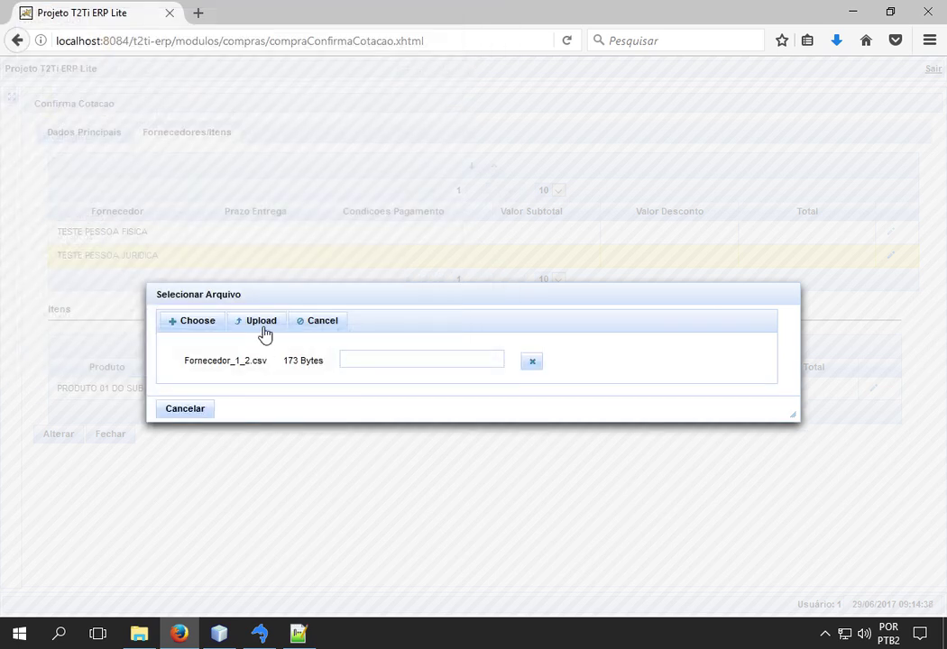
left_click(263, 329)
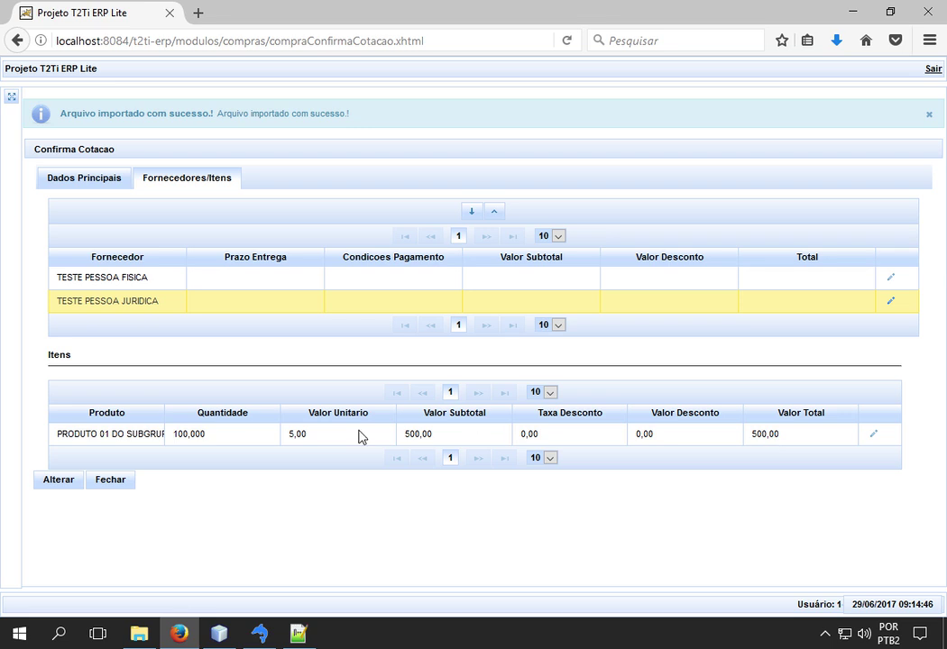
Edit the TESTE PESSOA FISICA supplier row, entering delivery term "1 dia útil" and payment conditions "30/60"
left_click(400, 282)
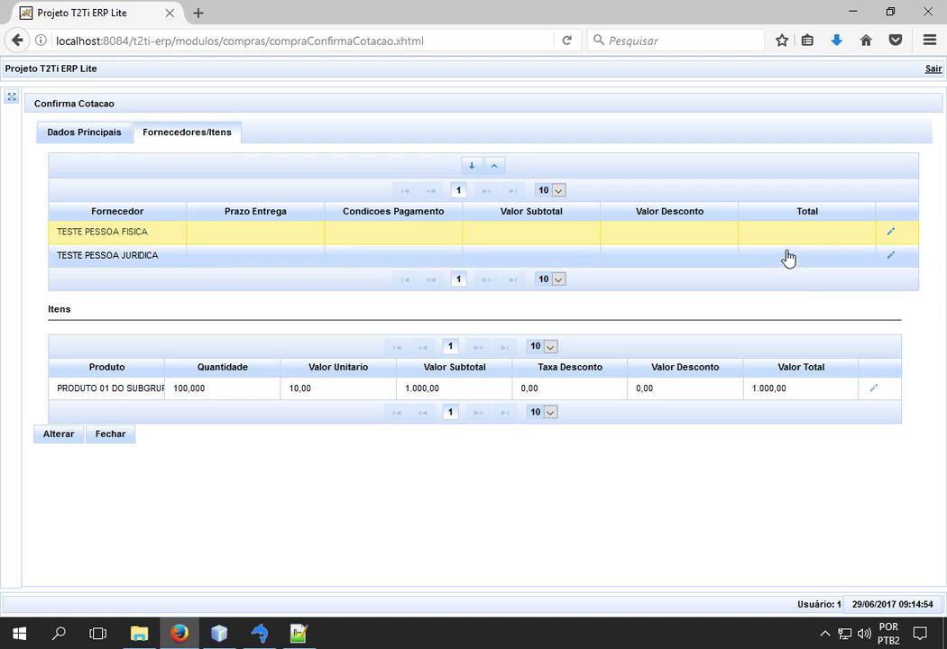
left_click(889, 236)
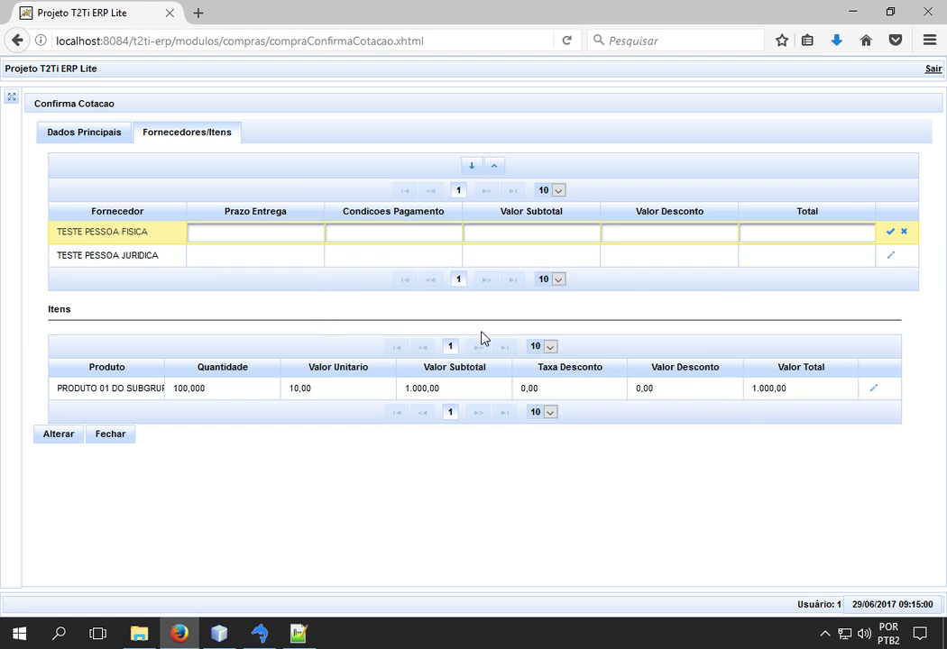
left_click(295, 232)
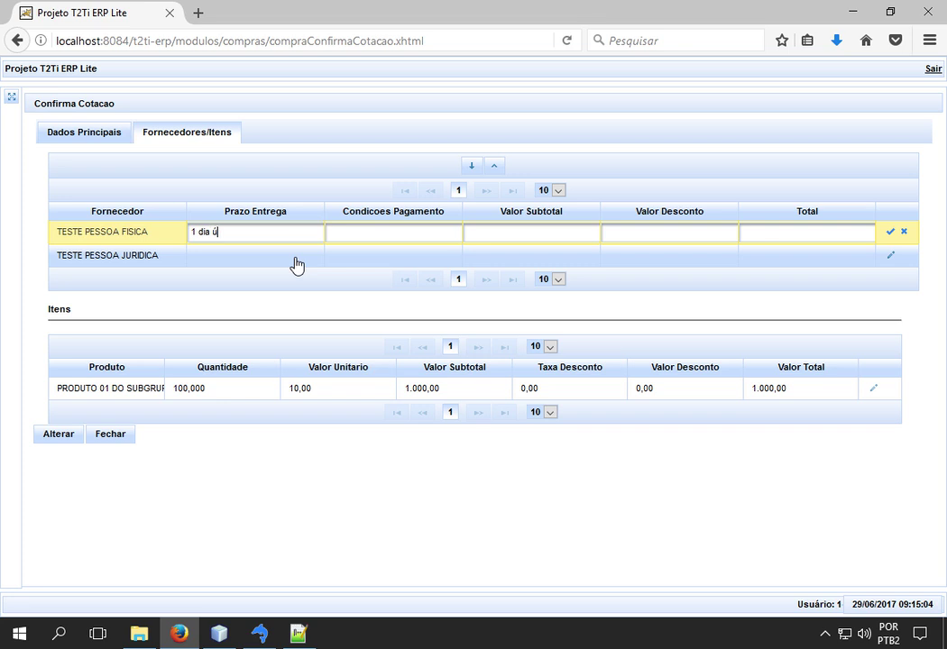
key("Tab")
key("ctrl+a")
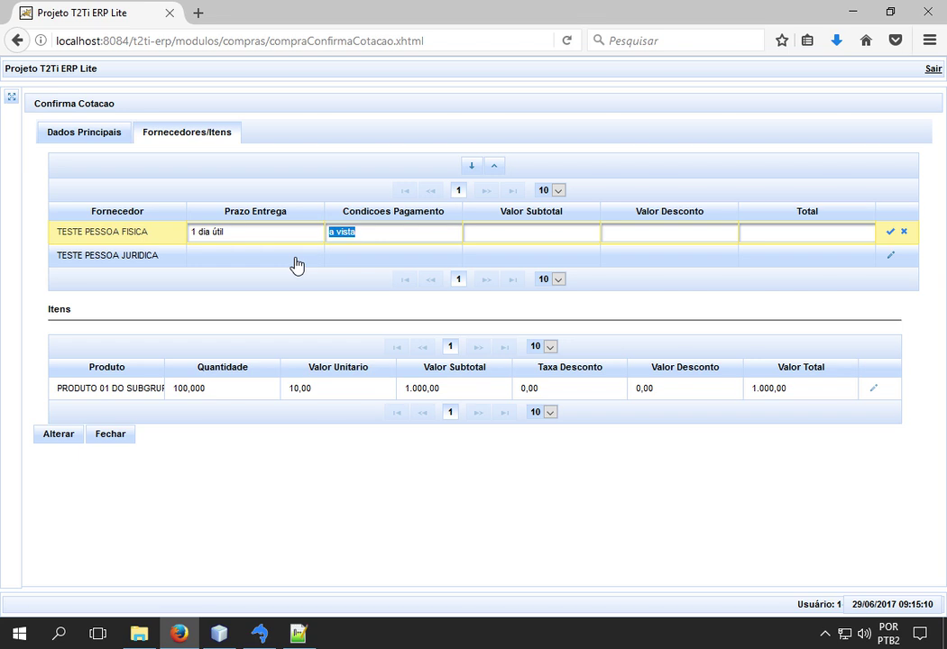
type("30/60")
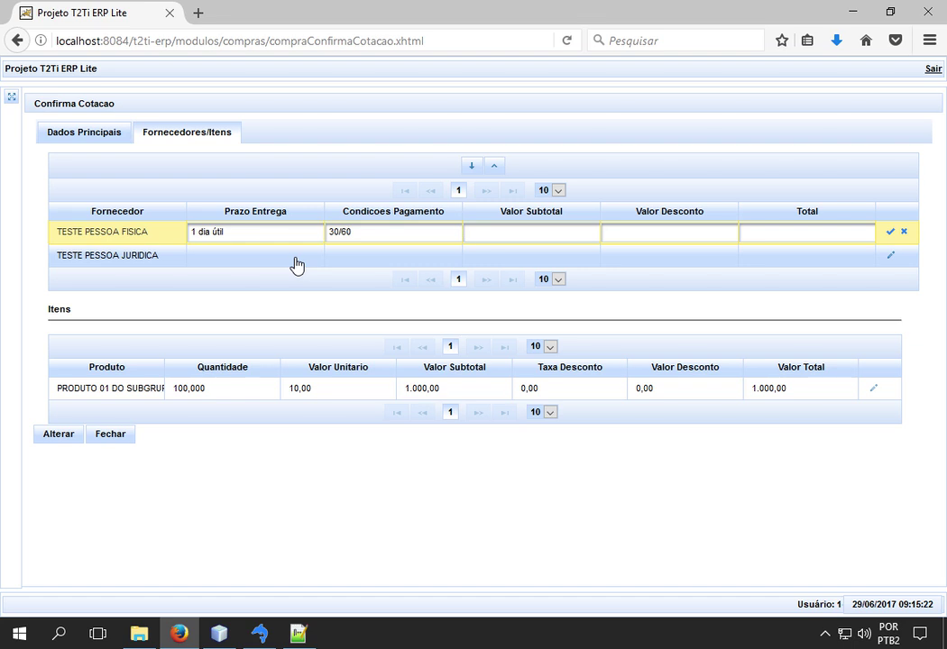
Enter subtotal 1.000,00, discount 0,00 and total 1.000,00 for TESTE PESSOA FISICA, and save the row
type("50")
key("BackSpace")
key("BackSpace")
key("BackSpace")
type("1.000")
key("Tab")
key("Tab")
type("1000")
key("Tab")
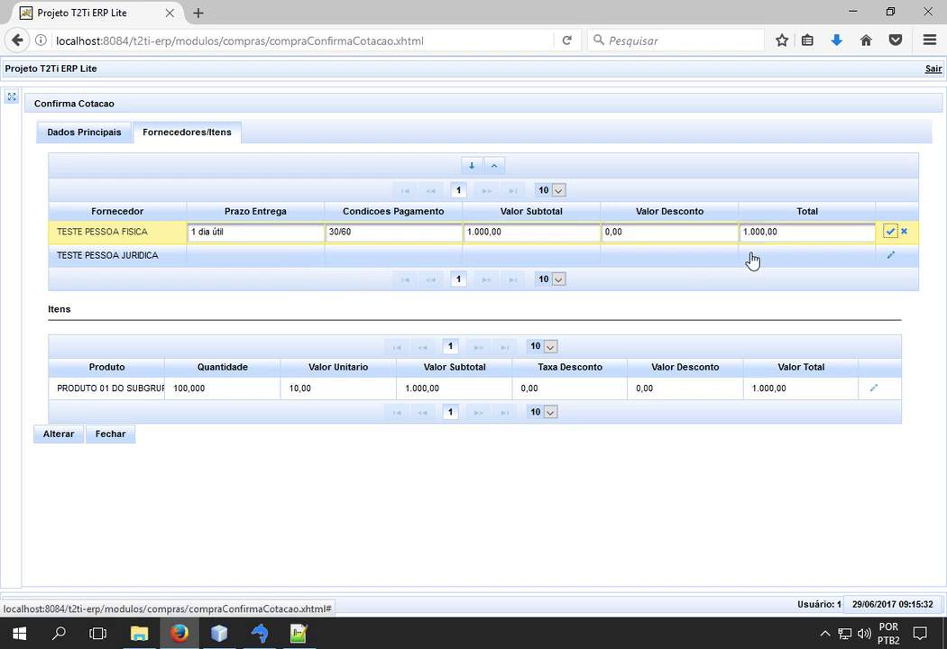
left_click(889, 234)
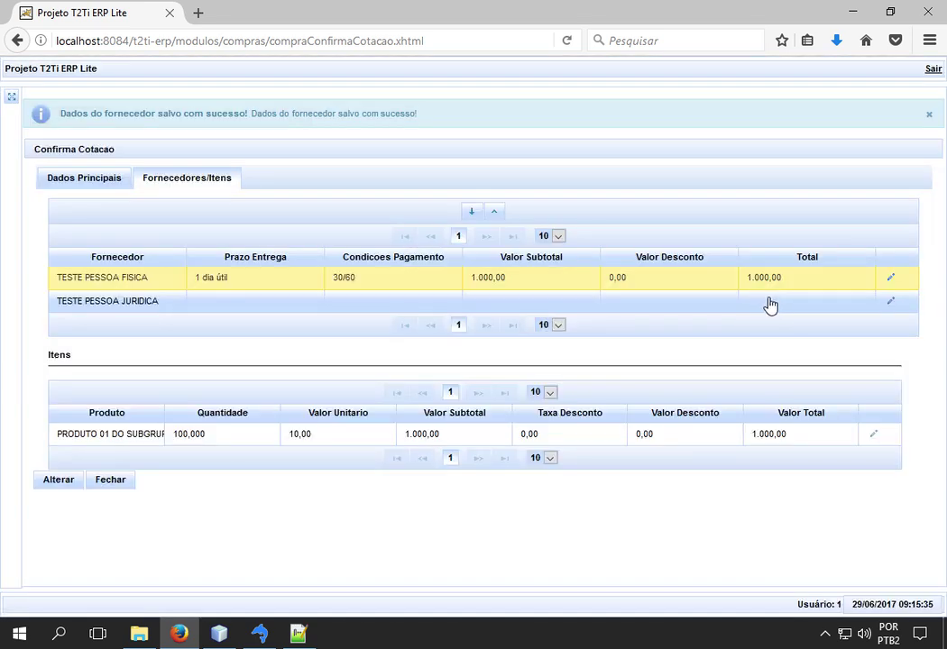
Fill in TESTE PESSOA JURIDICA with delivery "15 dias", payment "a vista", subtotal 500,00, discount 0,00 and total 500,00, and save the row
left_click(591, 308)
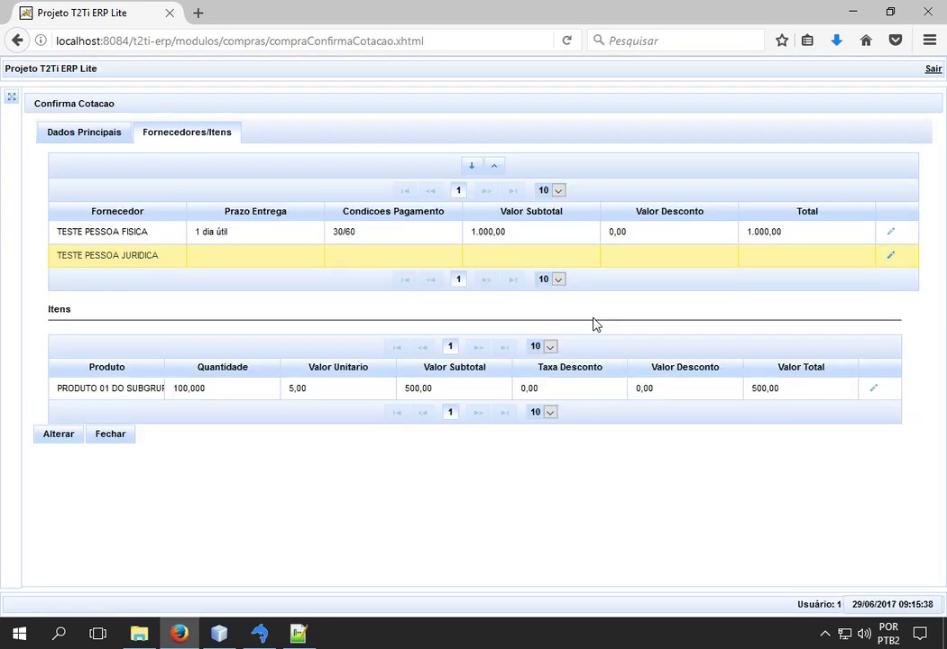
left_click(890, 256)
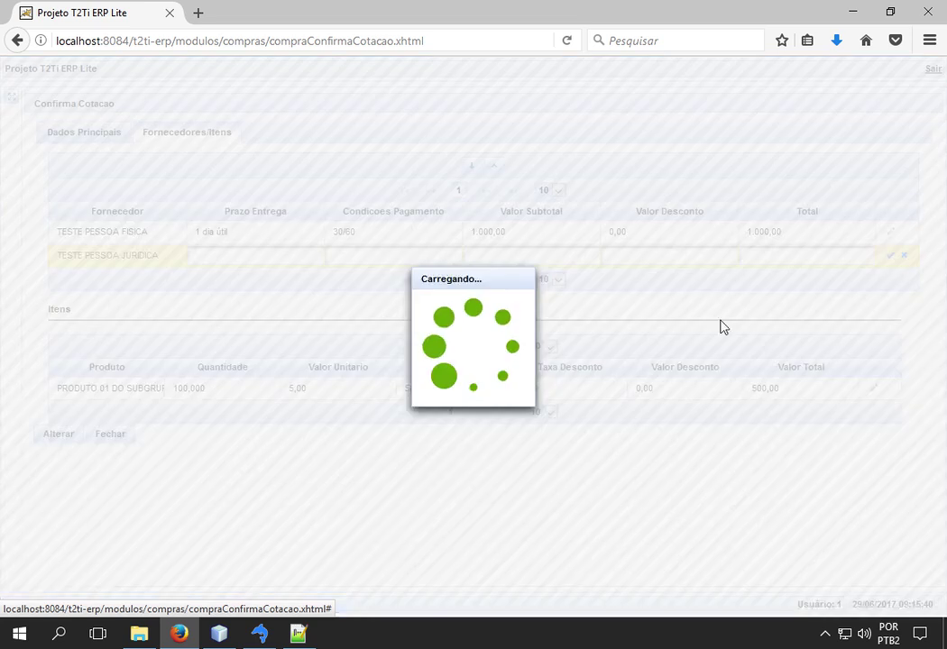
left_click(290, 255)
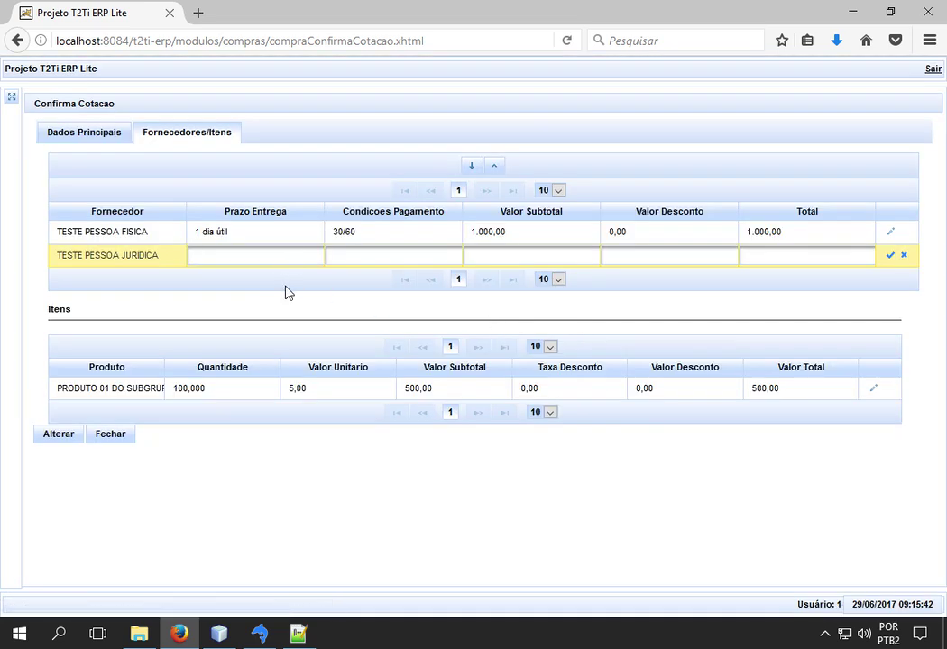
type("15 dias")
type("a vista")
key("Tab")
type("0")
key("Tab")
type("500")
key("Tab")
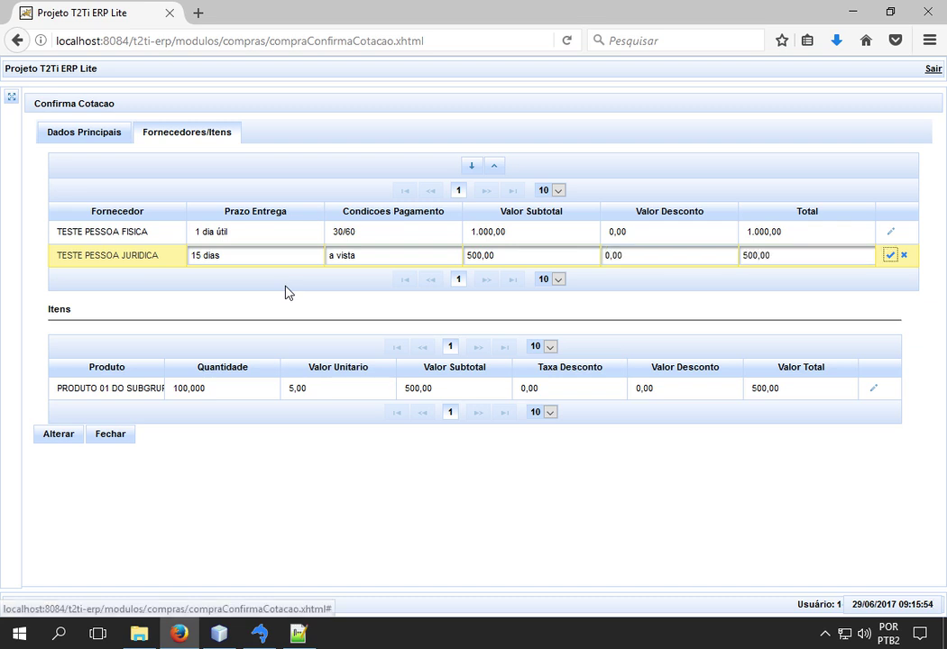
left_click(890, 258)
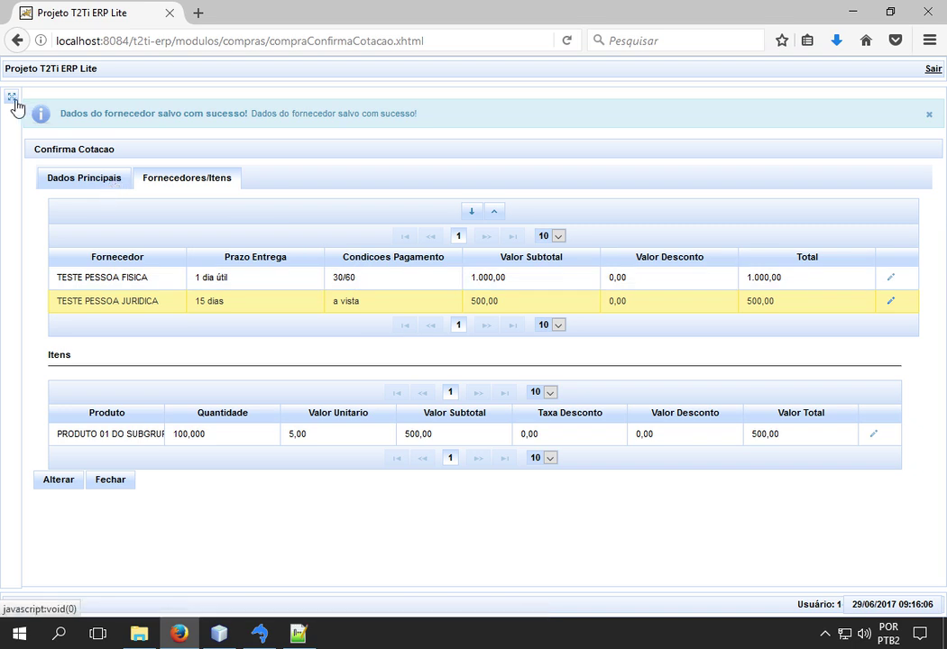
Reopen Cotação Teste in Confirma Cotação and check its suppliers' saved terms and values
left_click(62, 484)
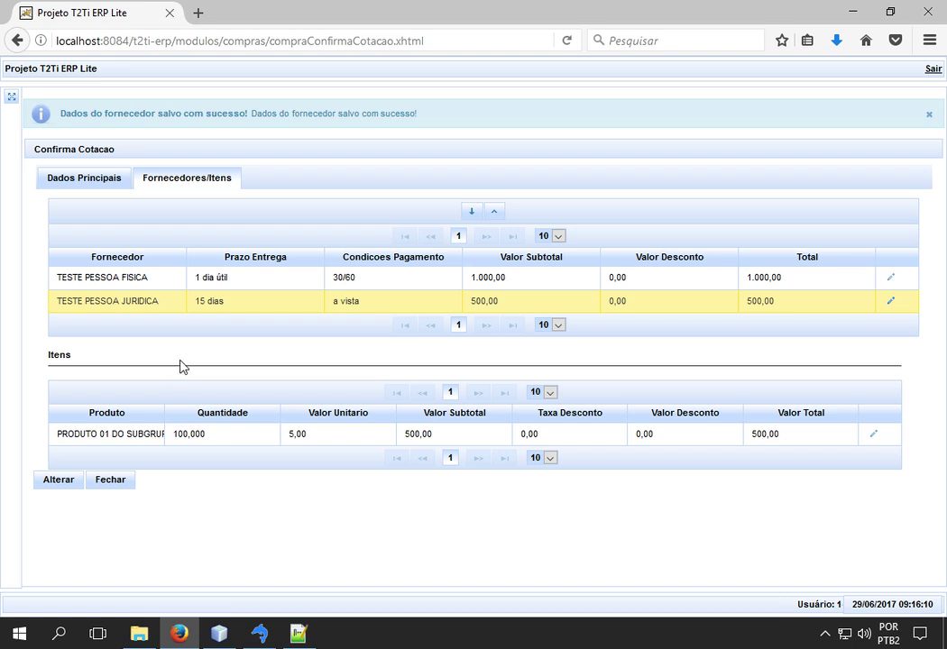
left_click(112, 483)
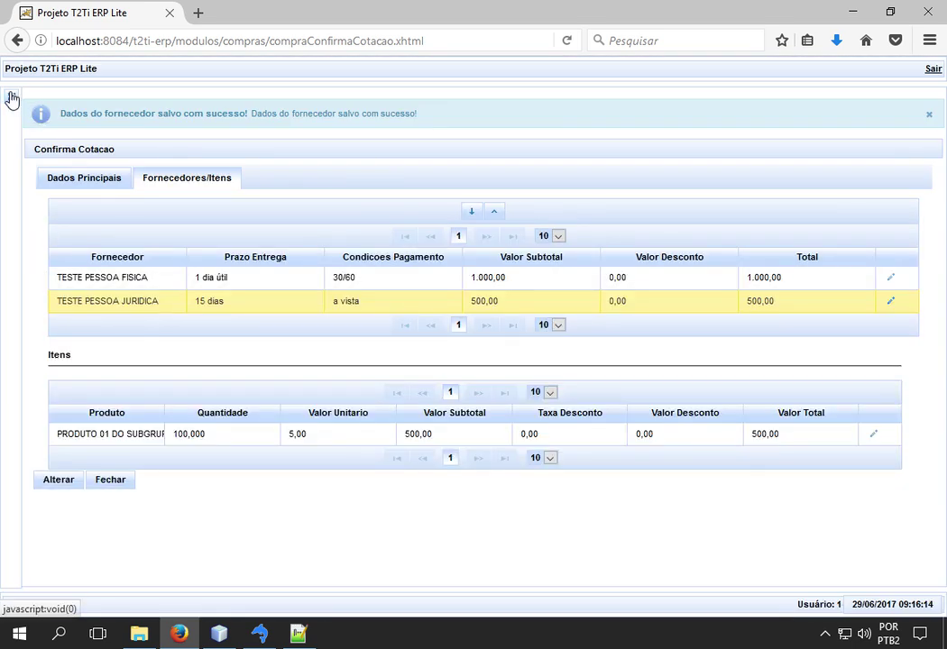
left_click(12, 98)
left_click(70, 213)
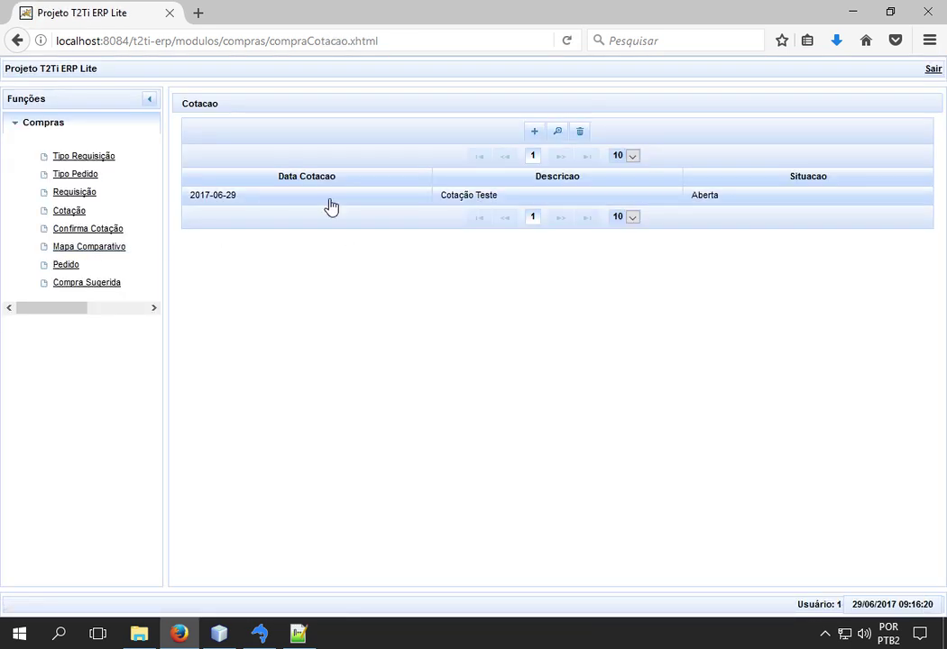
left_click(106, 231)
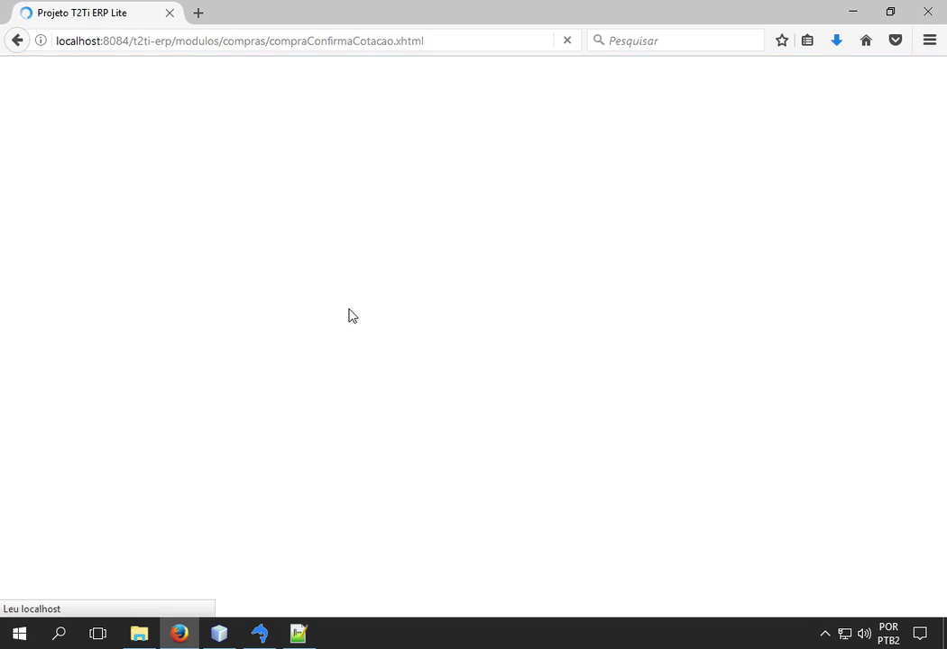
left_click(570, 201)
left_click(558, 133)
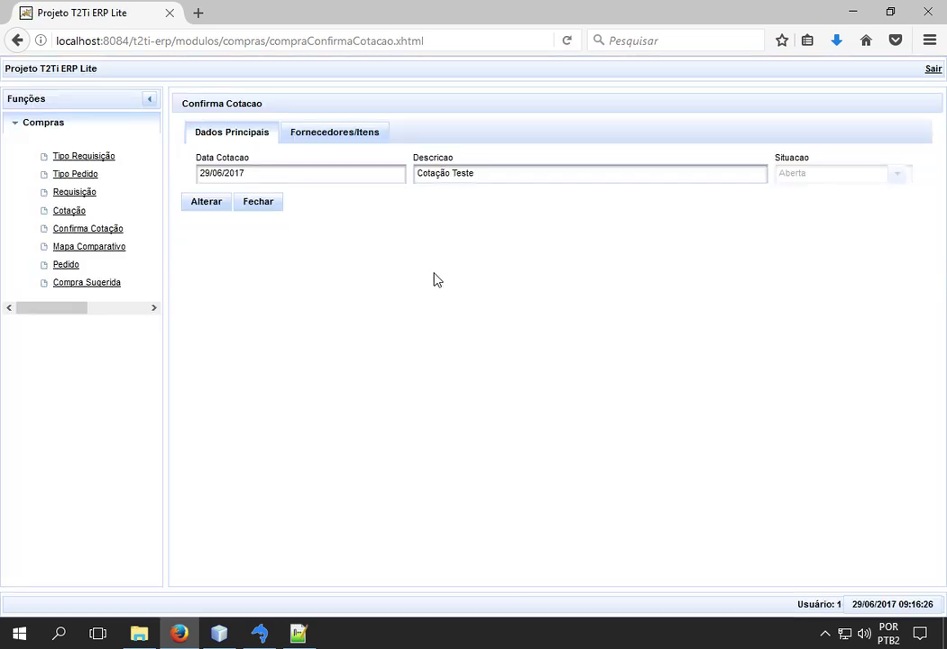
left_click(335, 136)
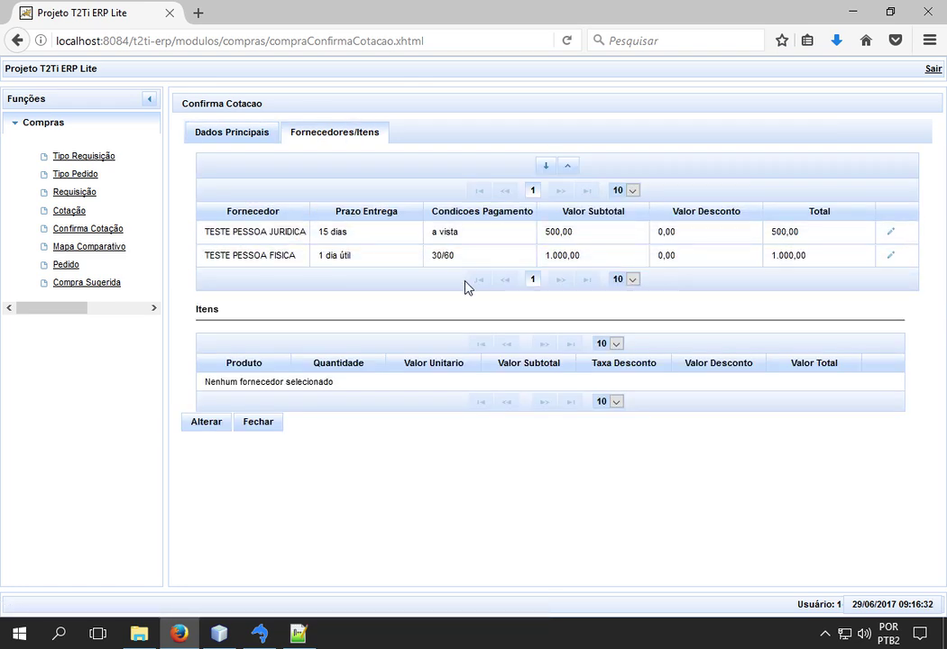
Check the items quoted by both suppliers and confirm the quotation Cotação Teste
left_click(494, 233)
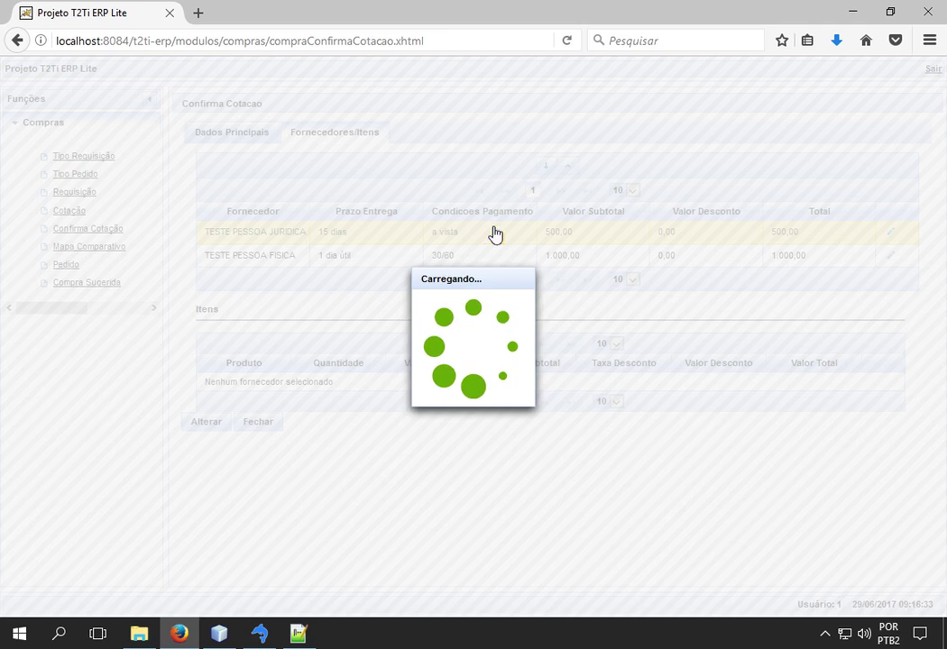
left_click(506, 257)
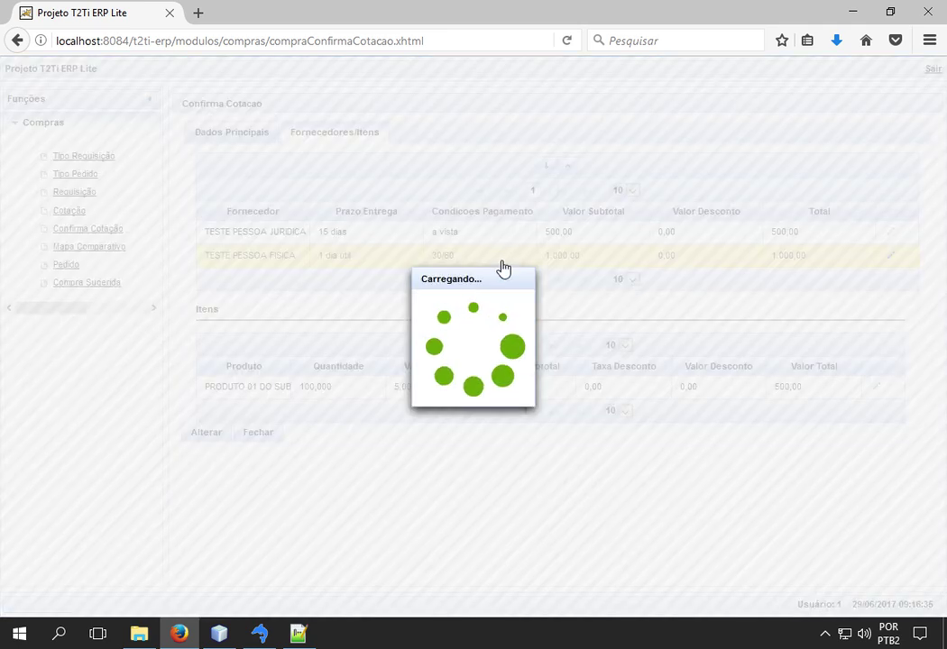
left_click(238, 139)
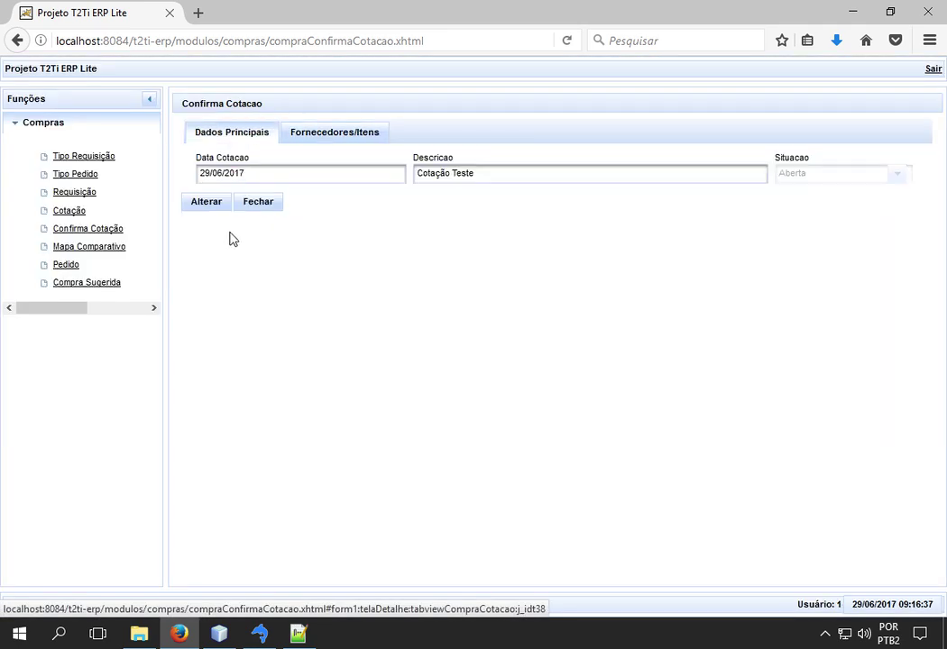
left_click(206, 203)
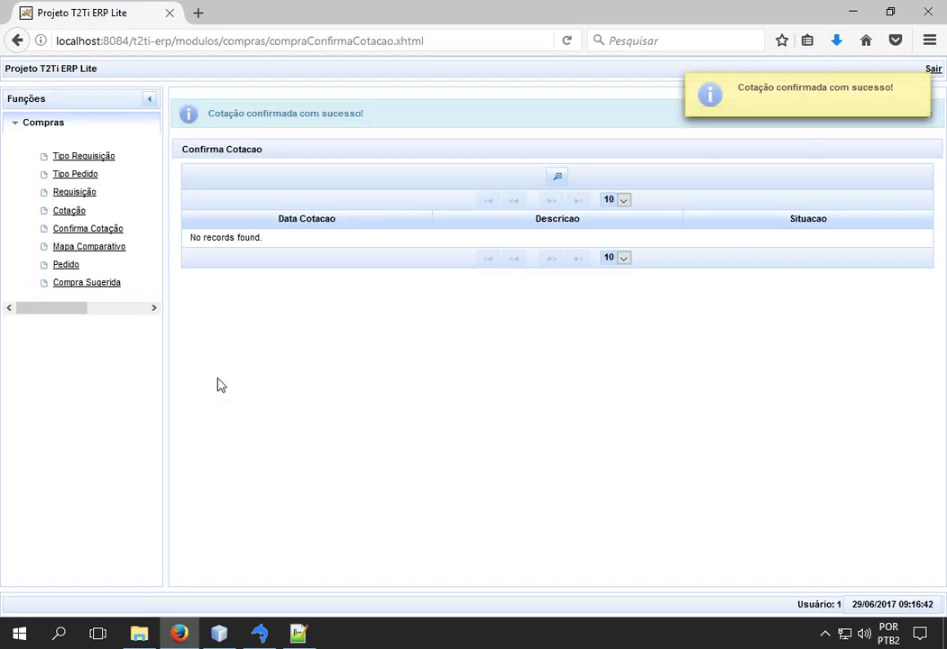
left_click(919, 86)
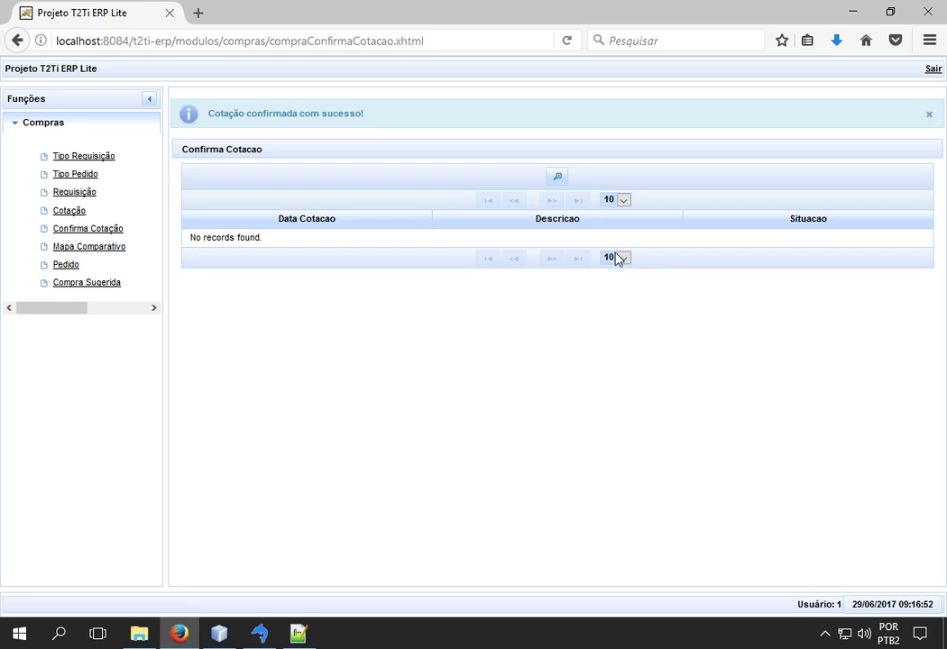
Open the confirmed Cotação Teste in Mapa Comparativo and display its suppliers and items
left_click(83, 248)
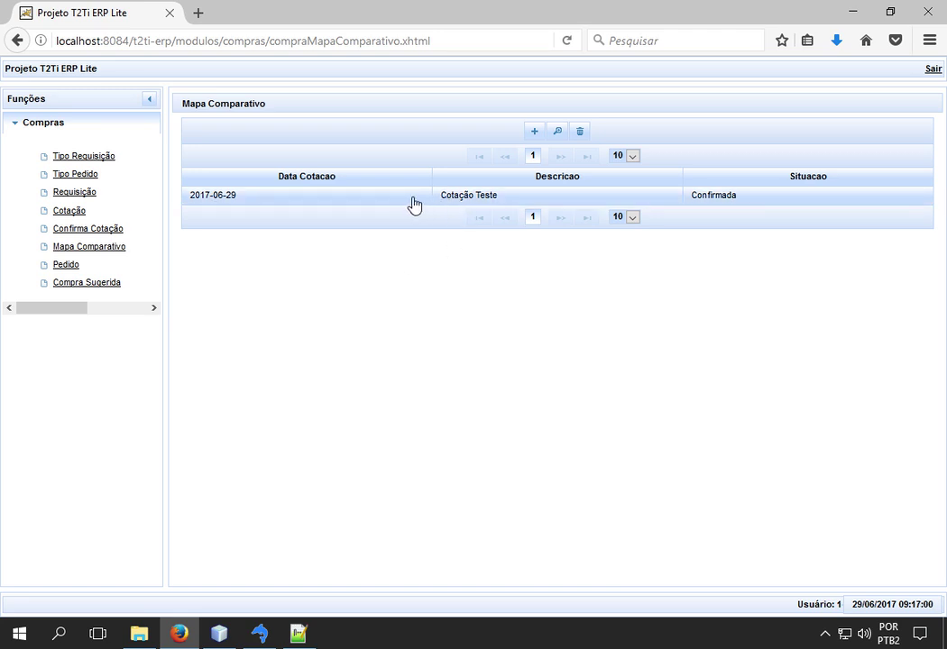
left_click(584, 202)
left_click(557, 133)
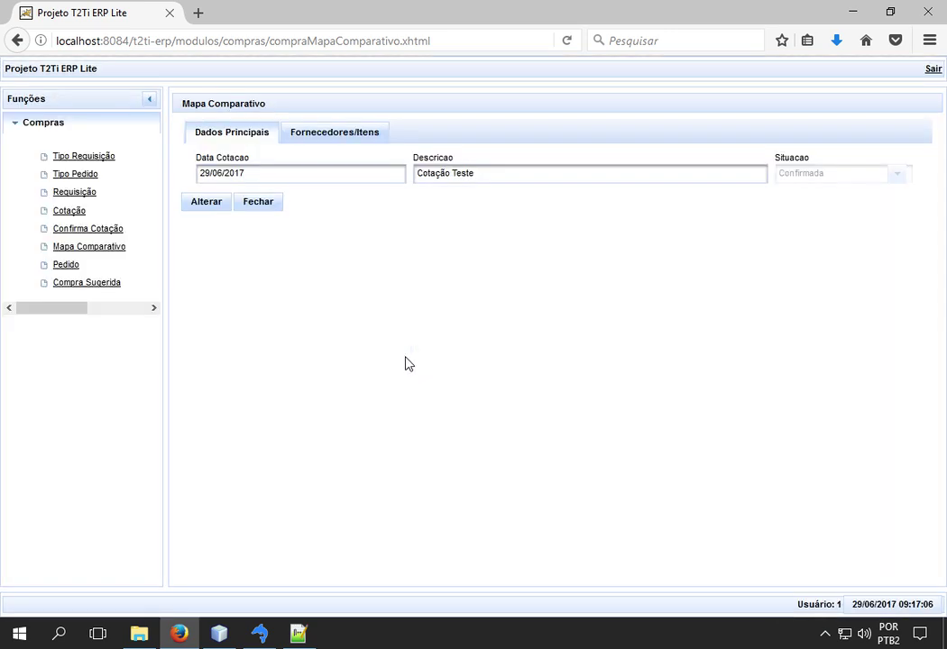
left_click(314, 136)
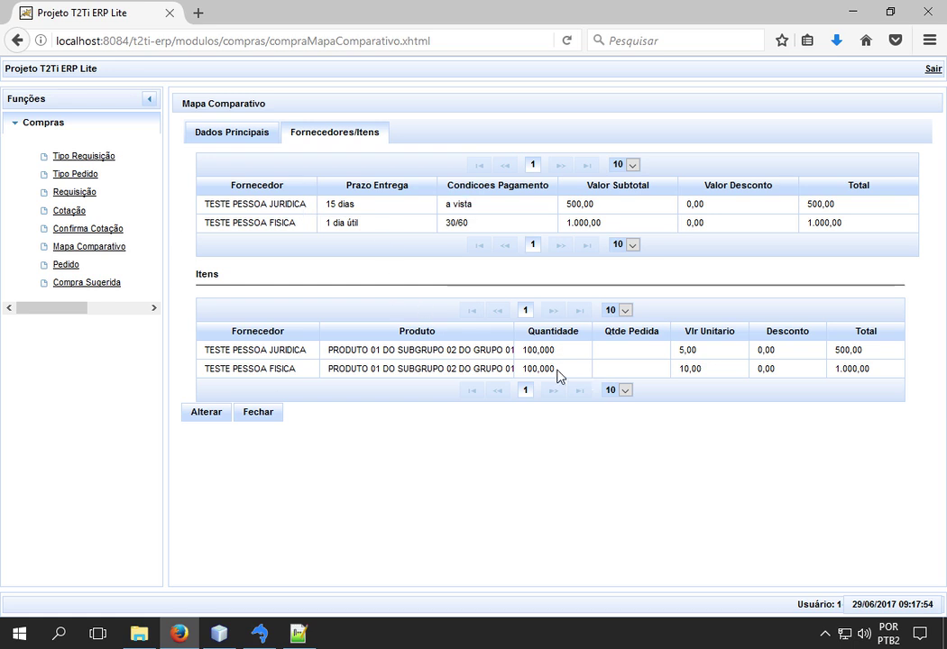
Set the ordered quantity to 90 for TESTE PESSOA JURIDICA and 10 for TESTE PESSOA FISICA, and submit the comparison to generate the orders
left_click(650, 357)
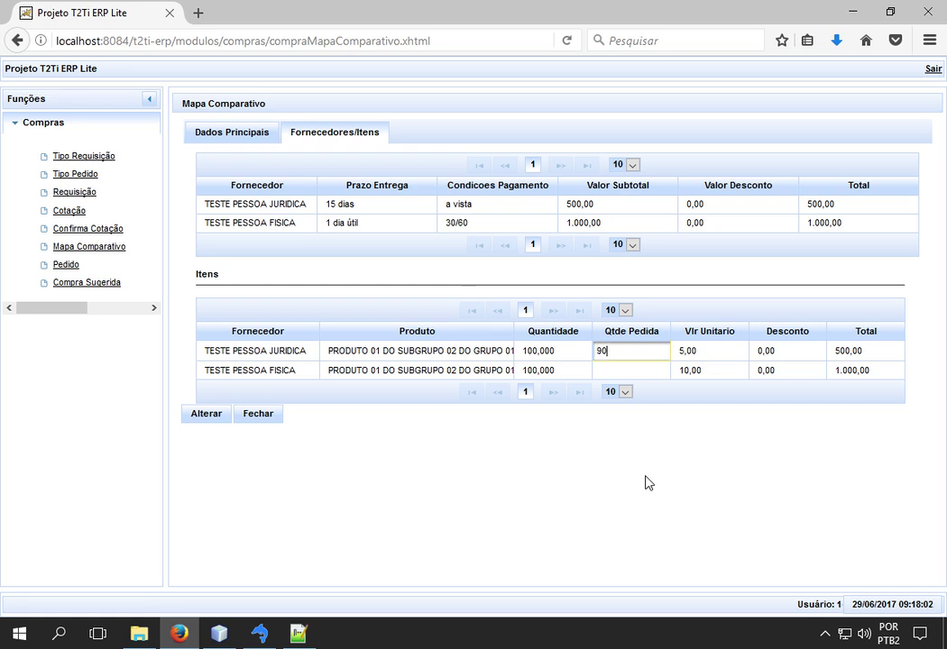
key("Tab")
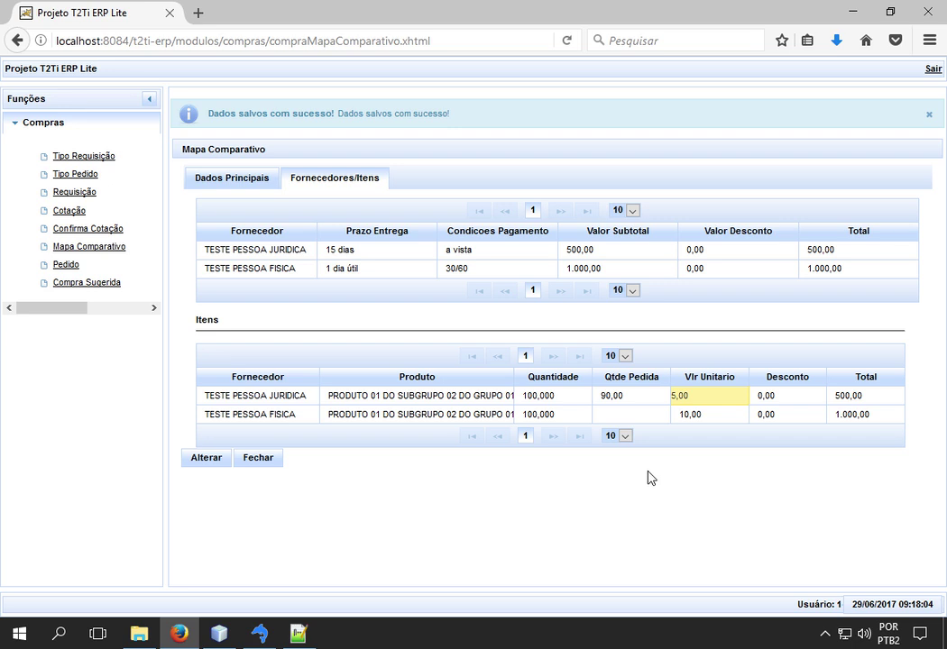
left_click(623, 417)
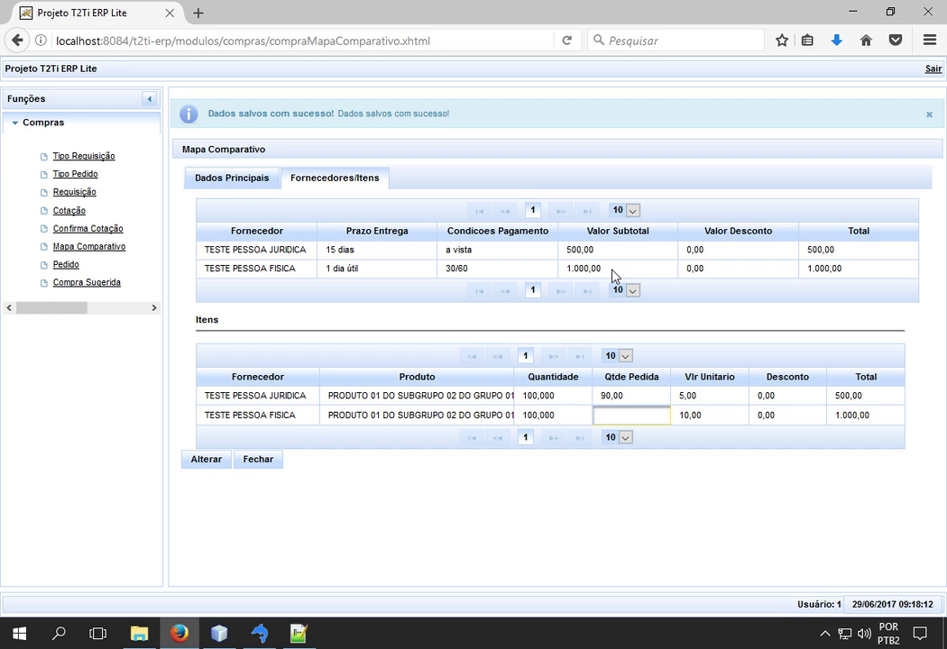
key("Tab")
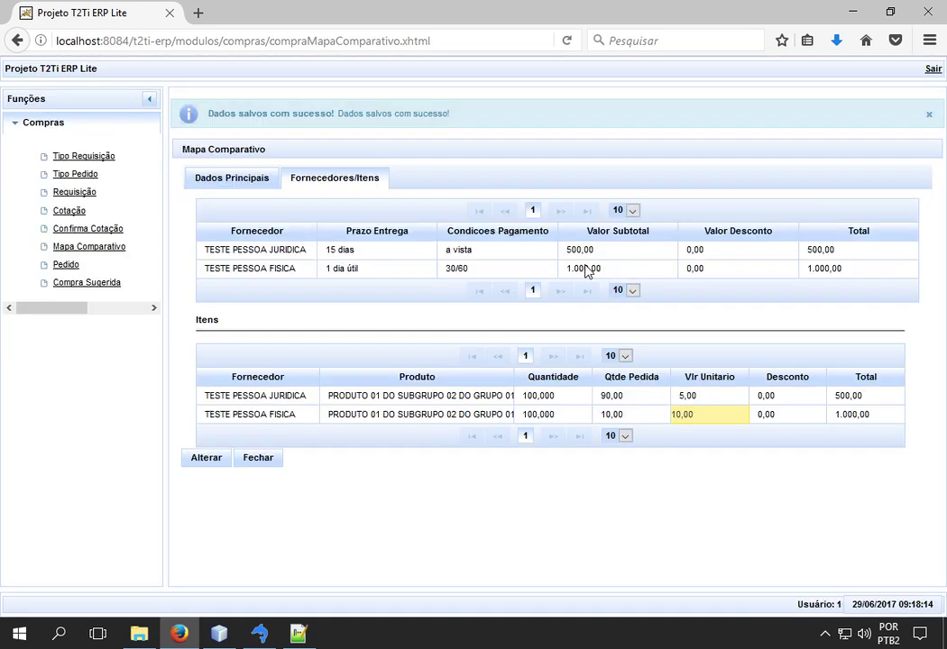
left_click(204, 462)
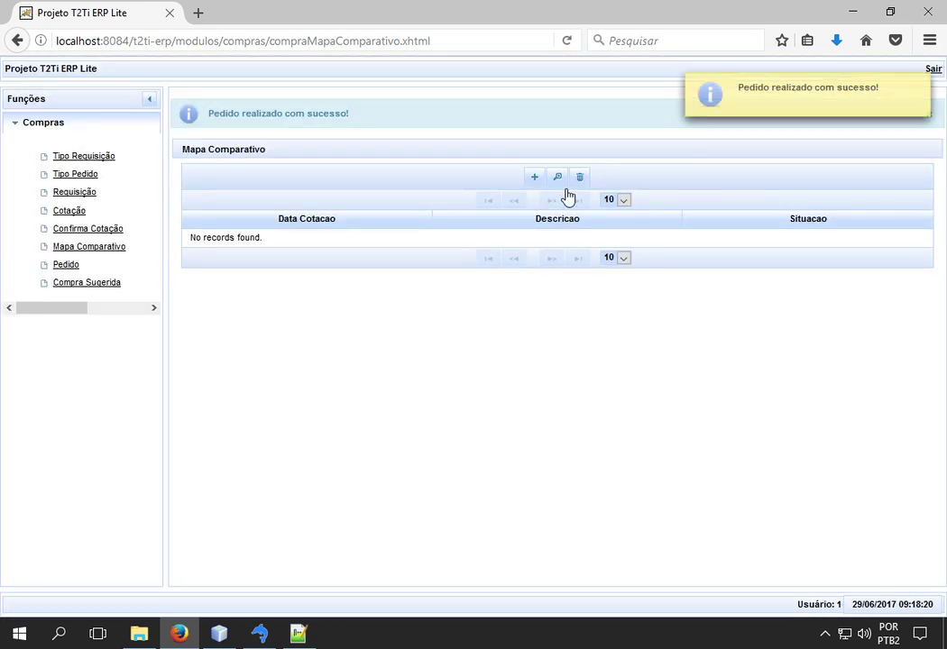
key("ctrl+a")
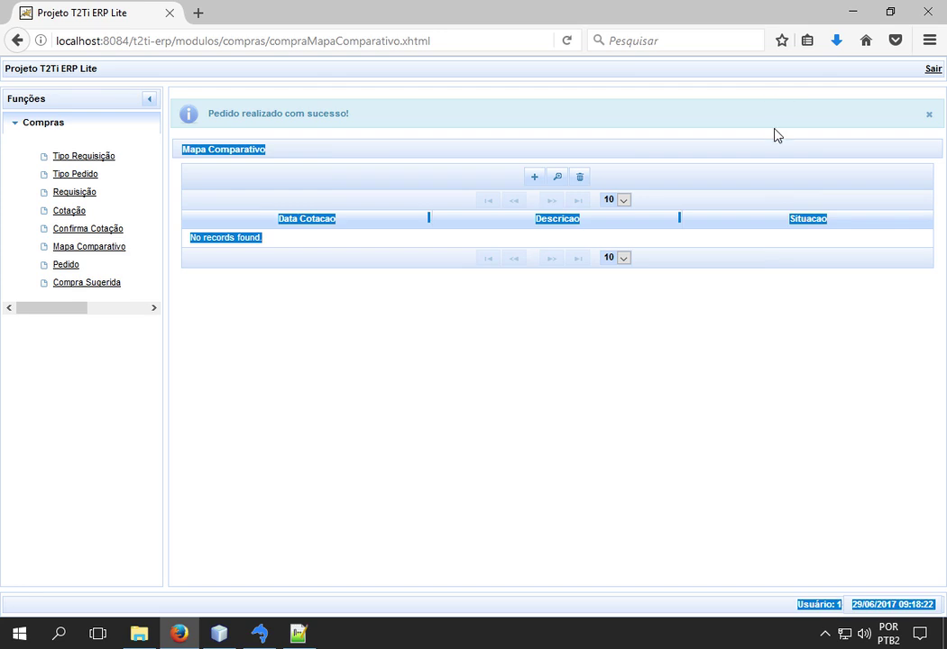
left_click(735, 318)
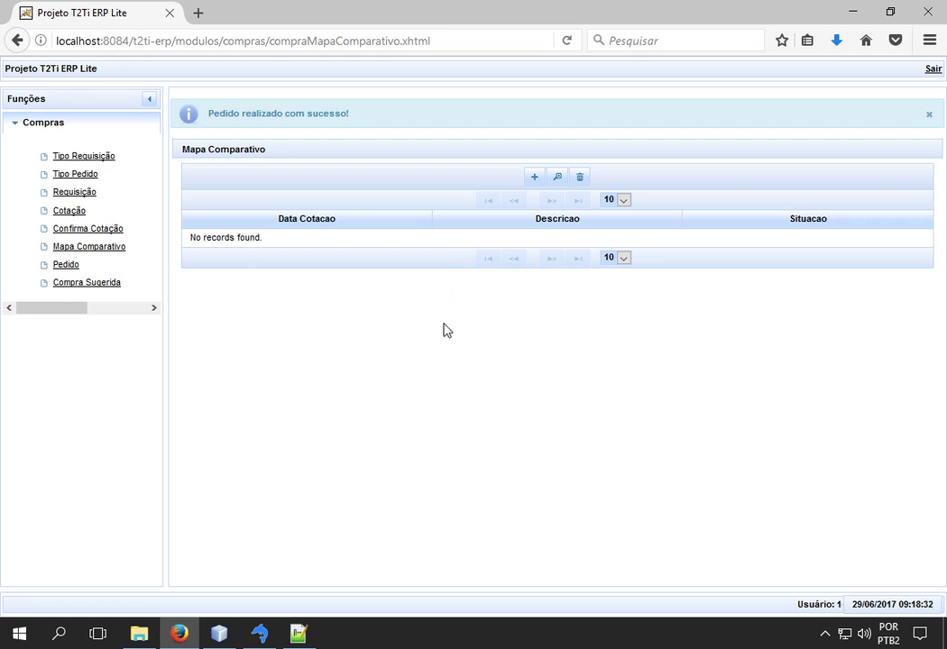
Open the TESTE PESSOA JURIDICA order in Pedido, examine its main data and items, and close it
left_click(66, 265)
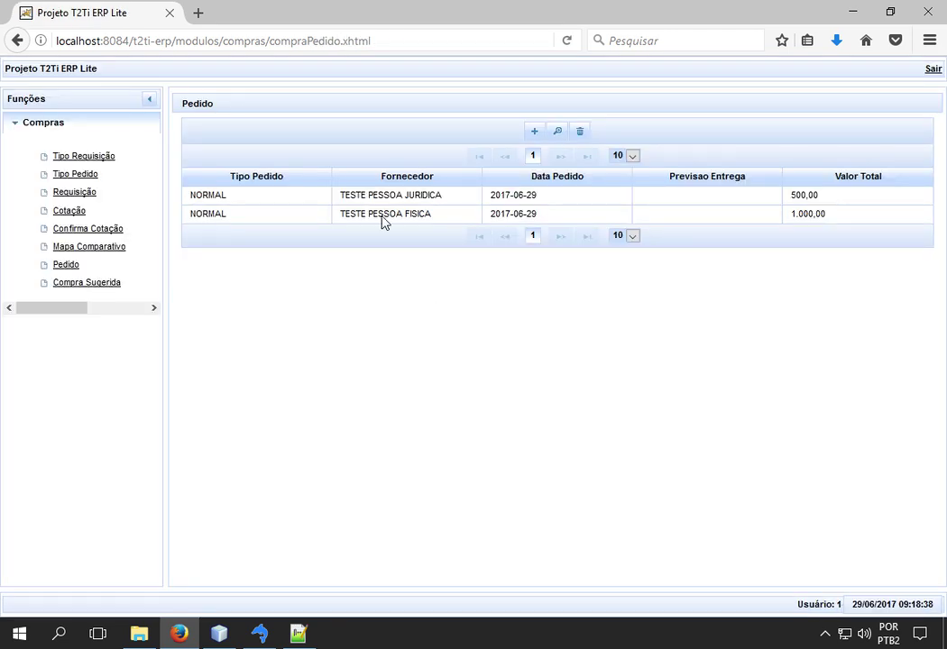
left_click(591, 198)
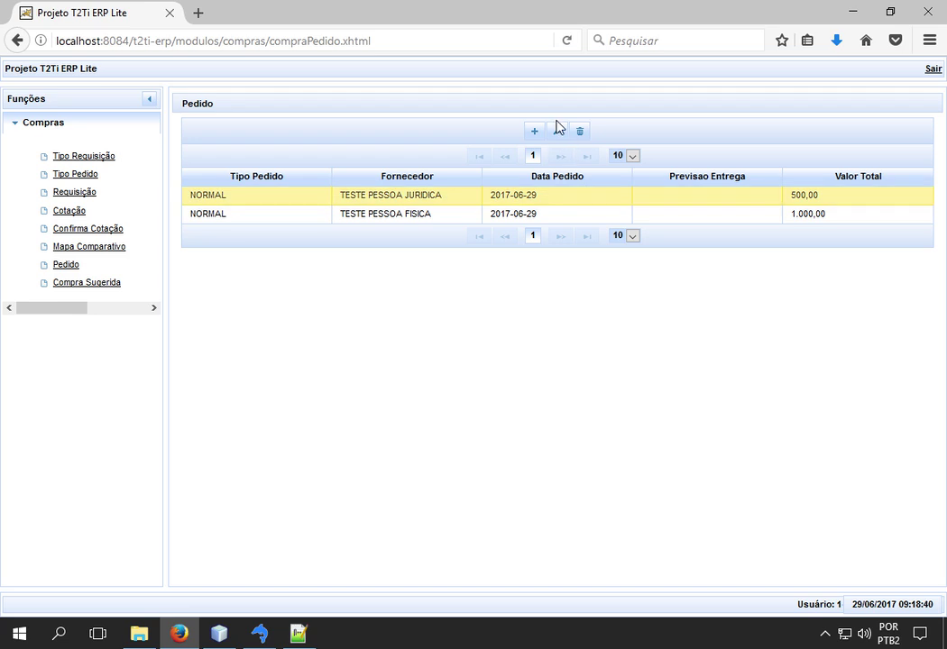
left_click(557, 131)
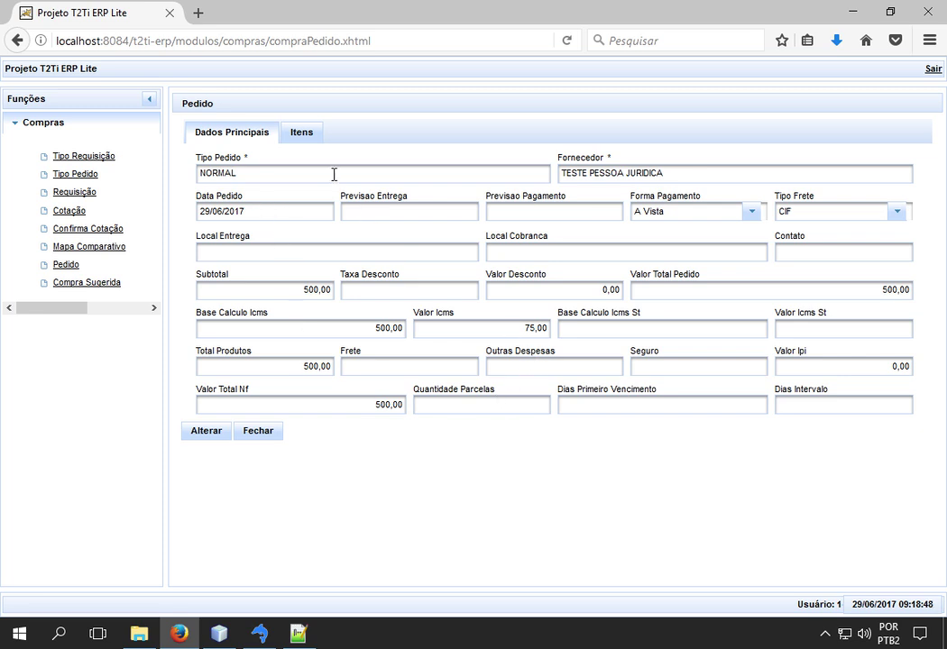
left_click(301, 132)
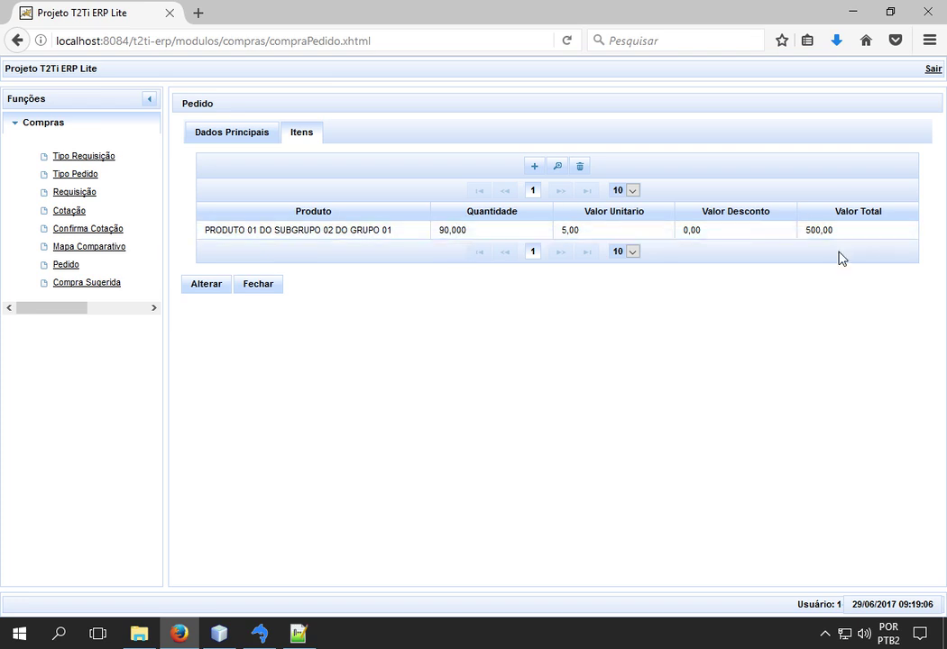
left_click(244, 134)
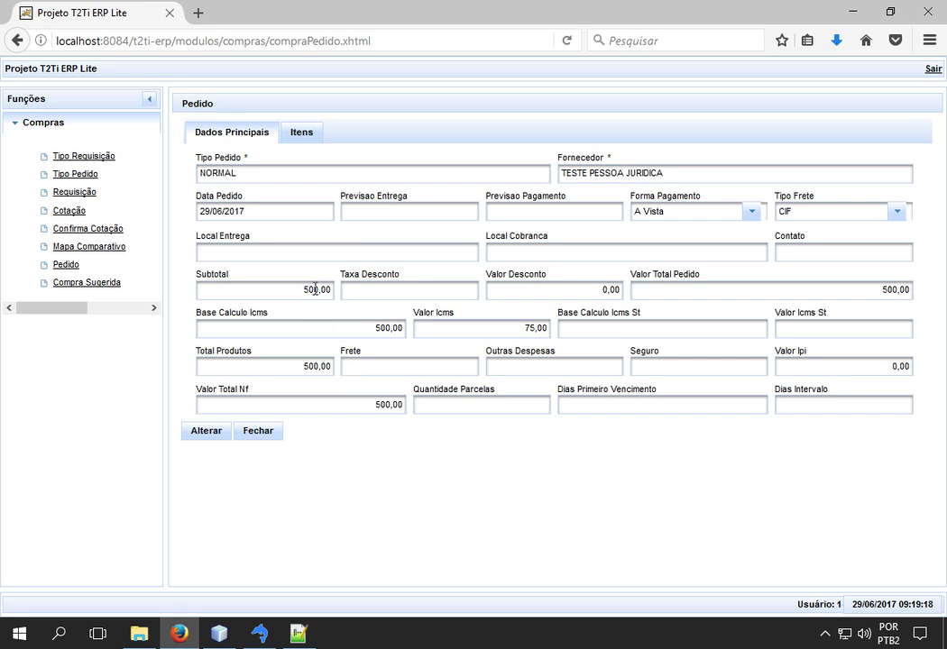
left_click(300, 132)
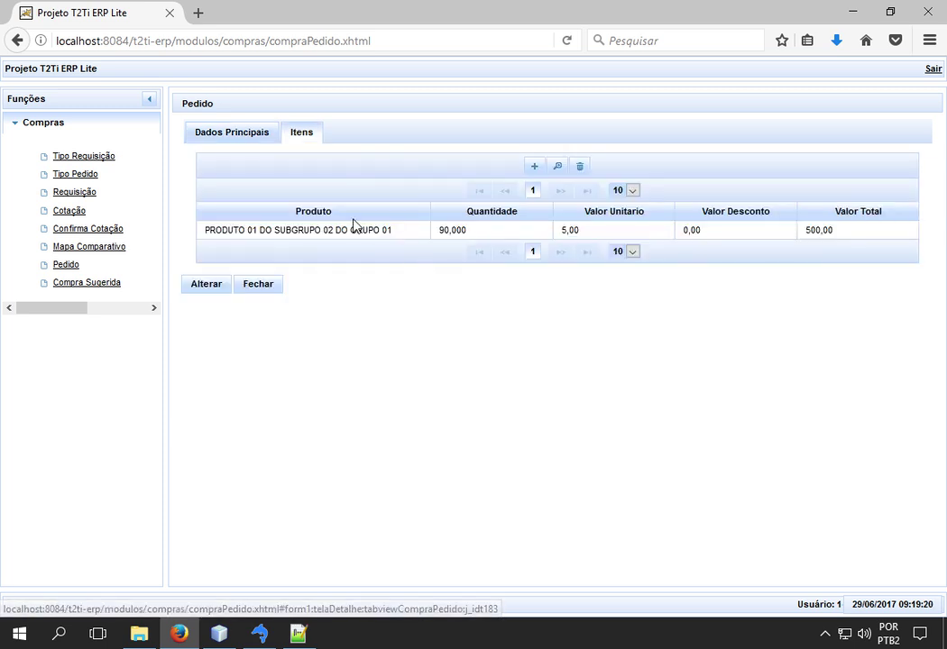
left_click(222, 142)
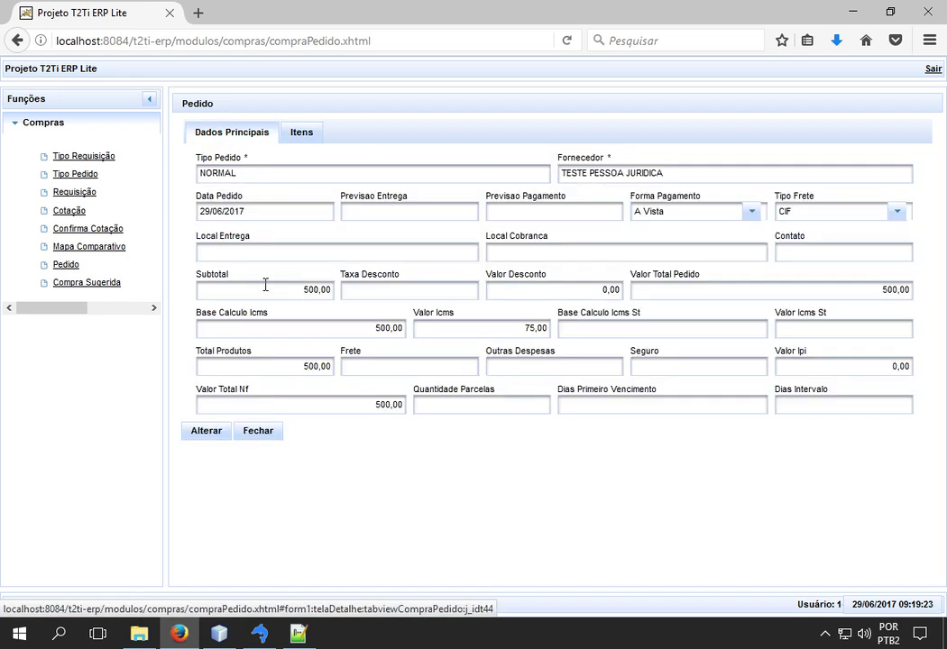
left_click(258, 431)
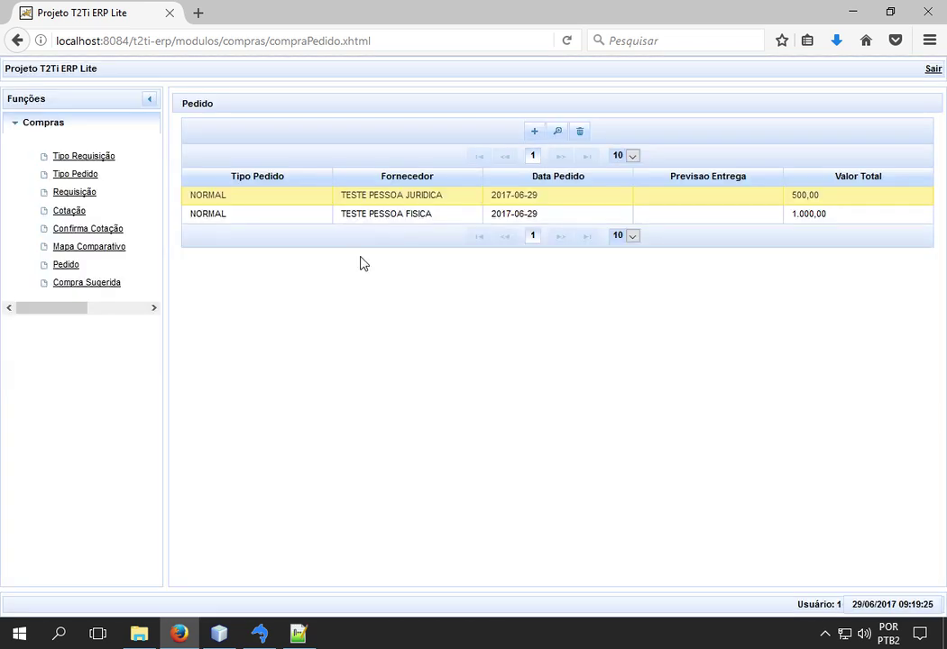
Open the TESTE PESSOA FISICA order, examine its items and main data, and close it
left_click(442, 216)
left_click(557, 132)
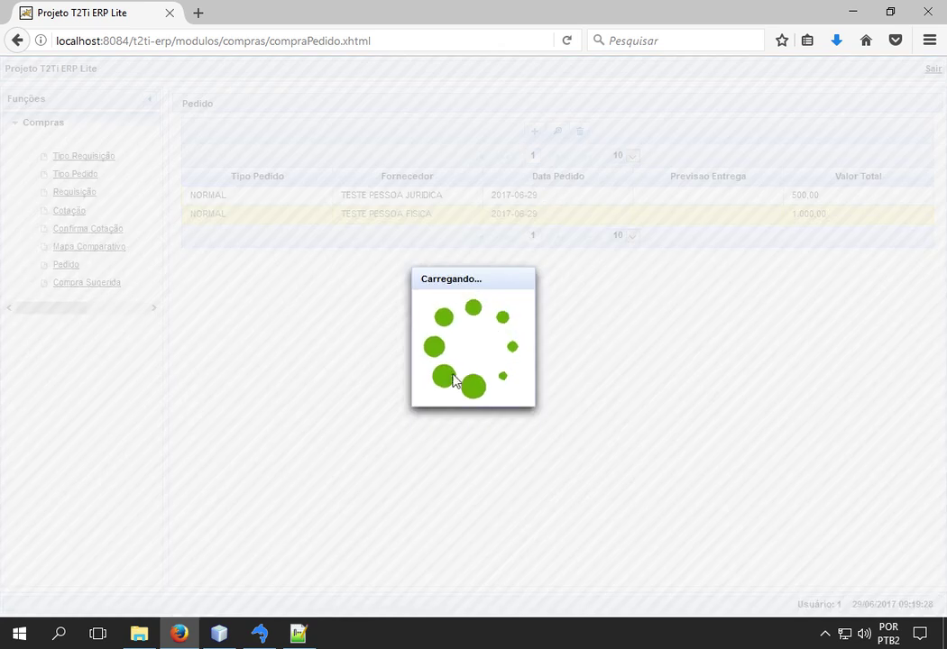
left_click(303, 134)
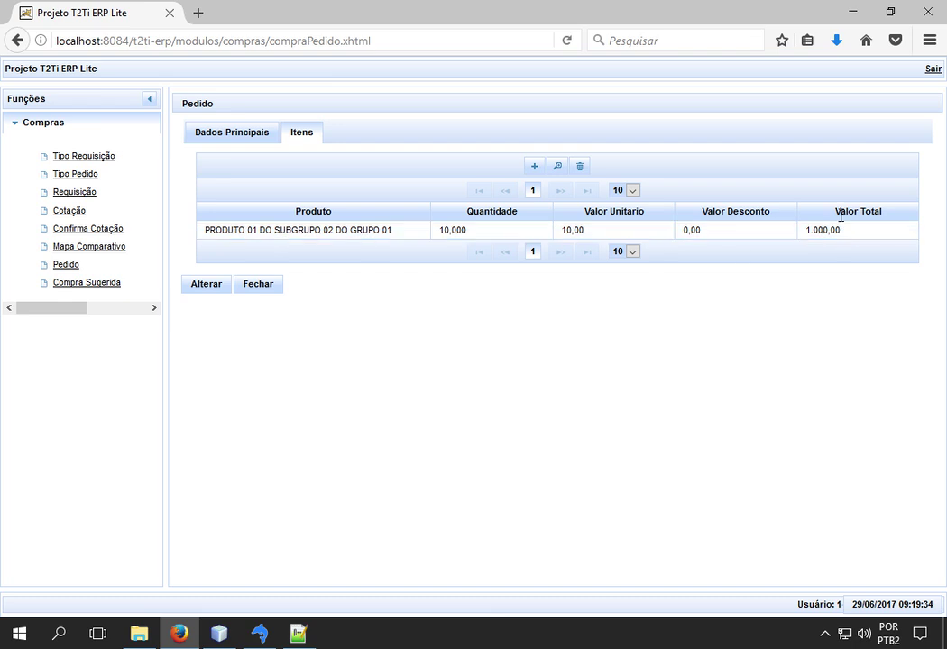
left_click(233, 133)
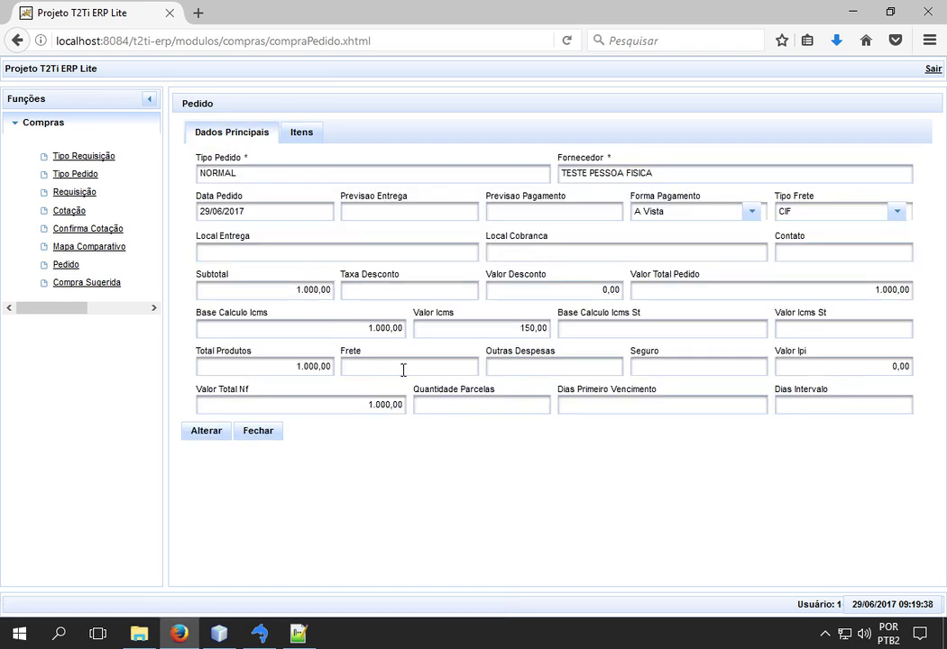
left_click(269, 431)
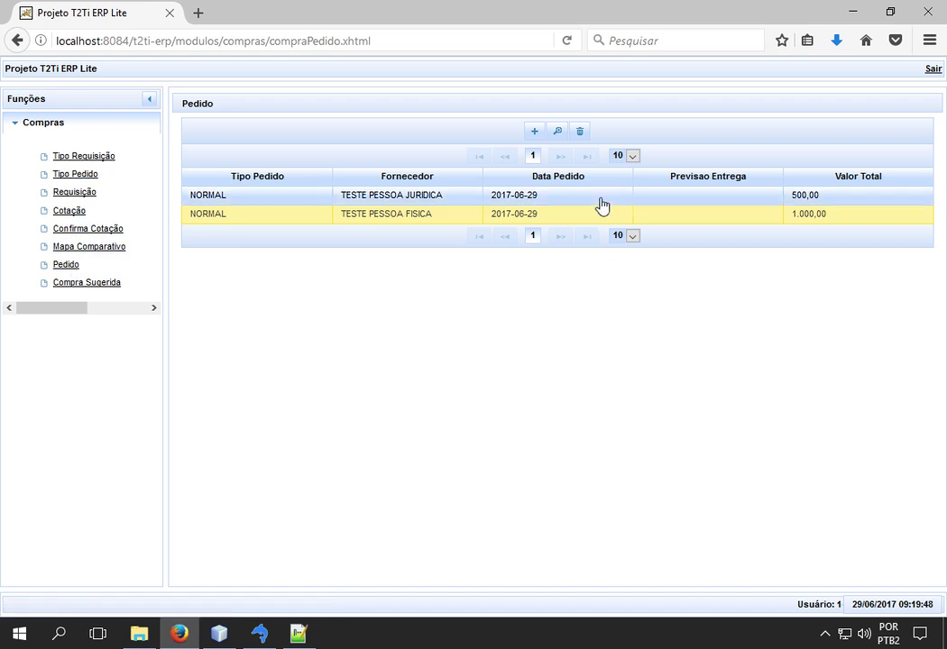
Create and save a new purchase order of type NORMAL for supplier TESTE PESSOA FISICA
left_click(531, 133)
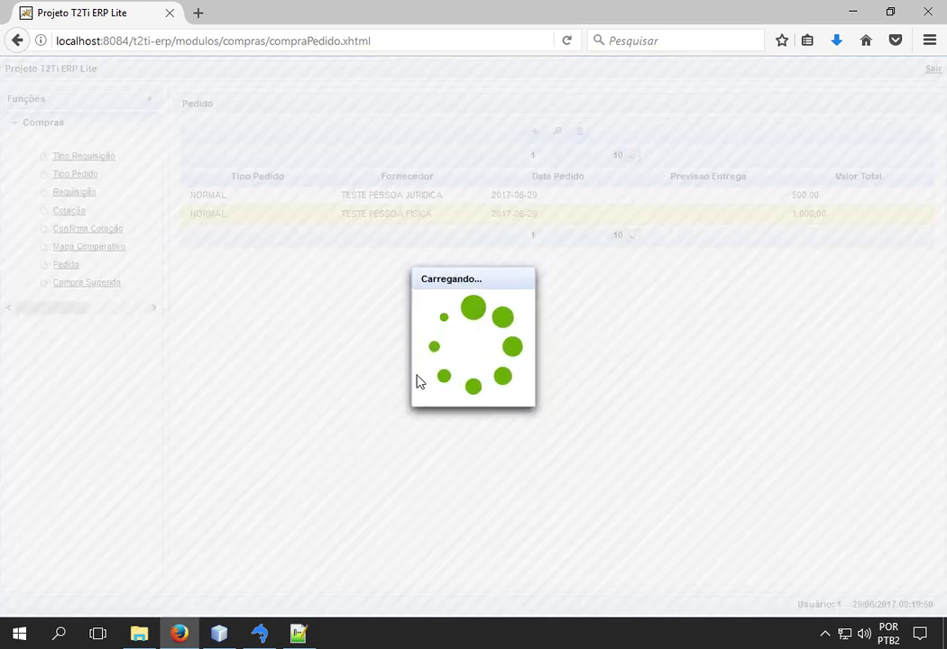
left_click(326, 178)
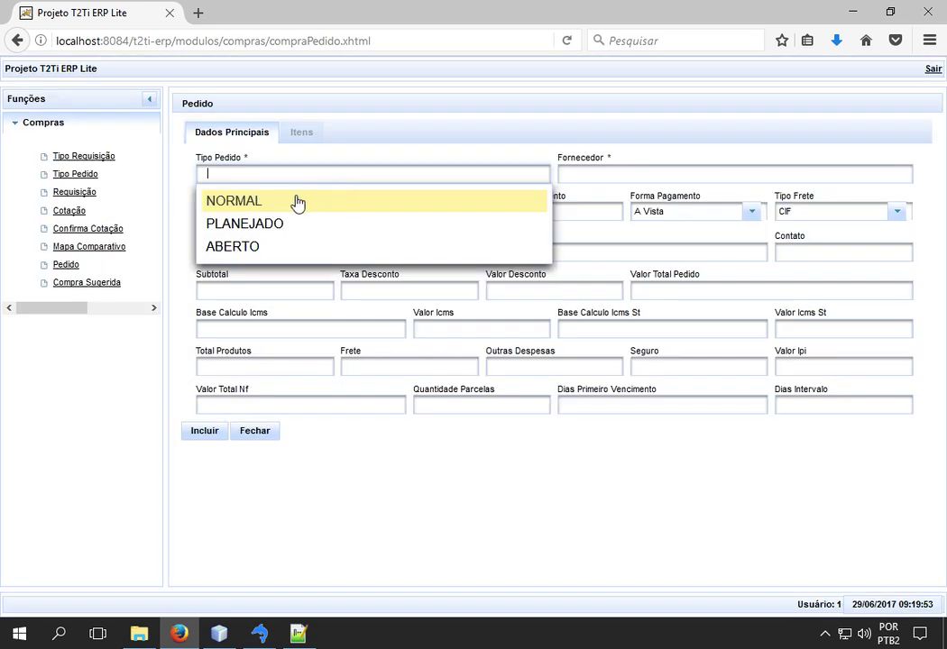
left_click(300, 202)
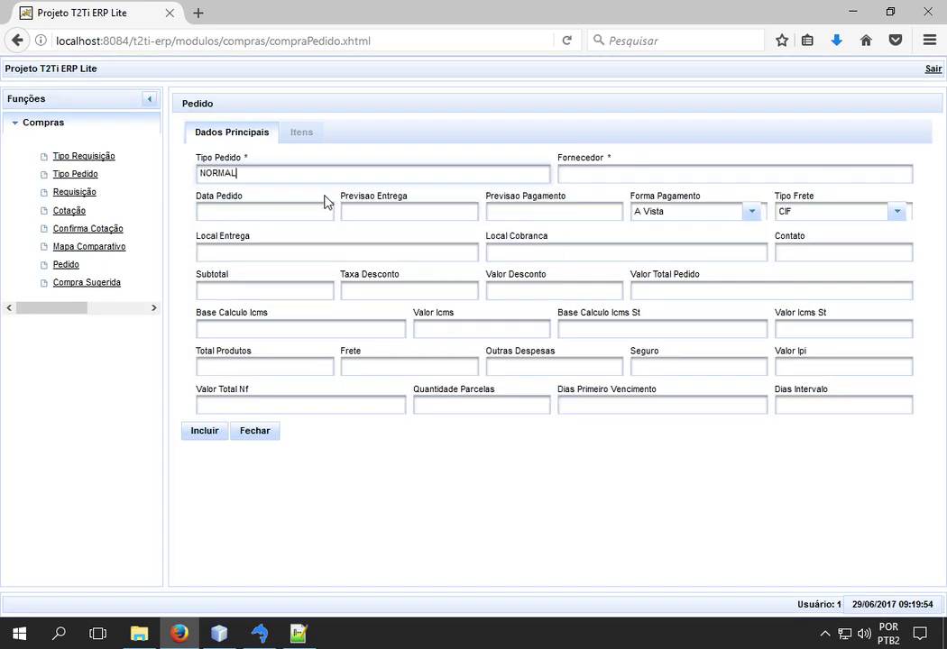
left_click(644, 176)
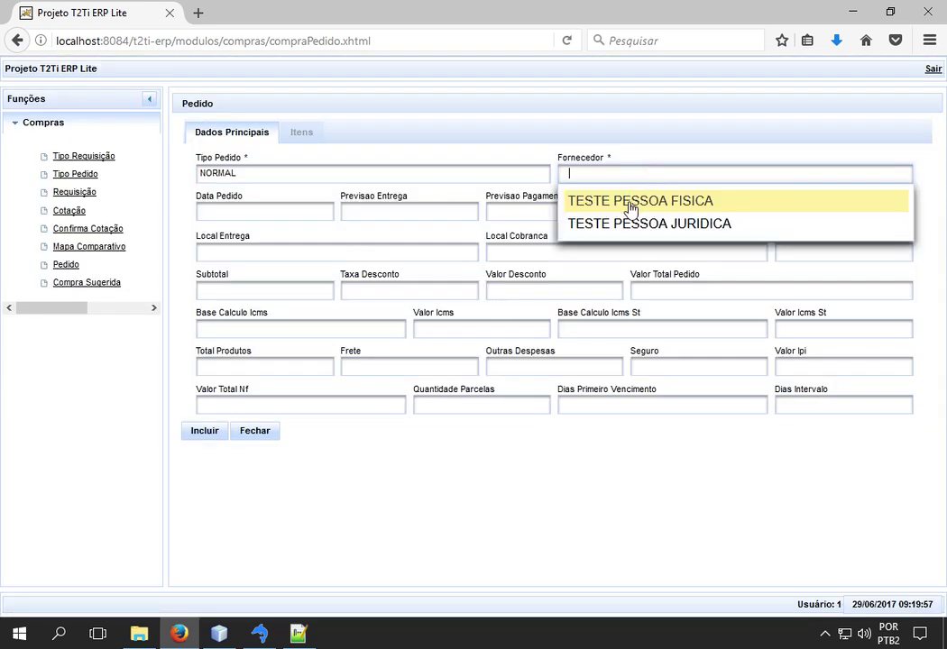
left_click(629, 201)
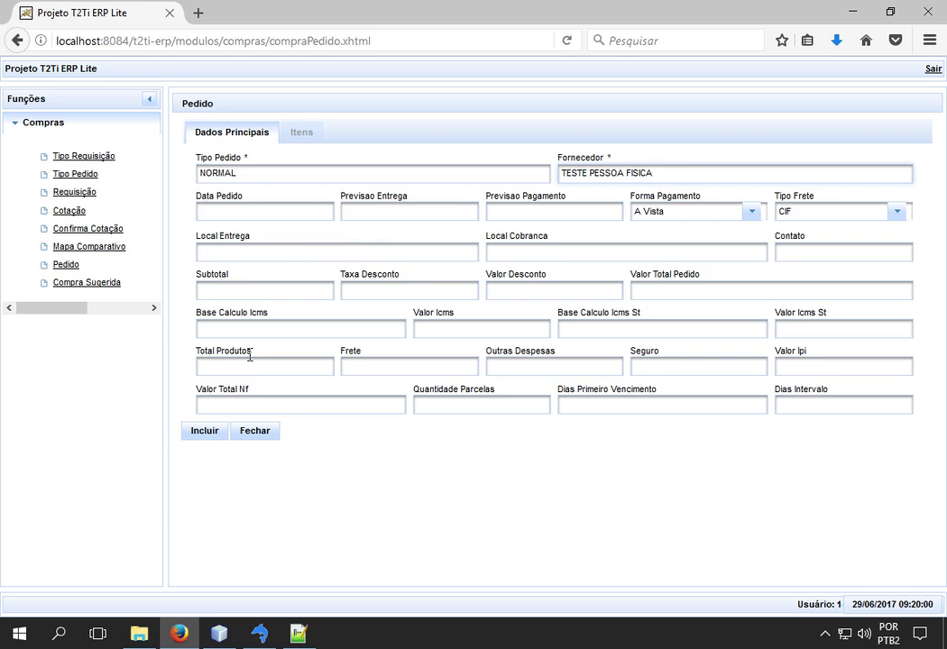
left_click(205, 435)
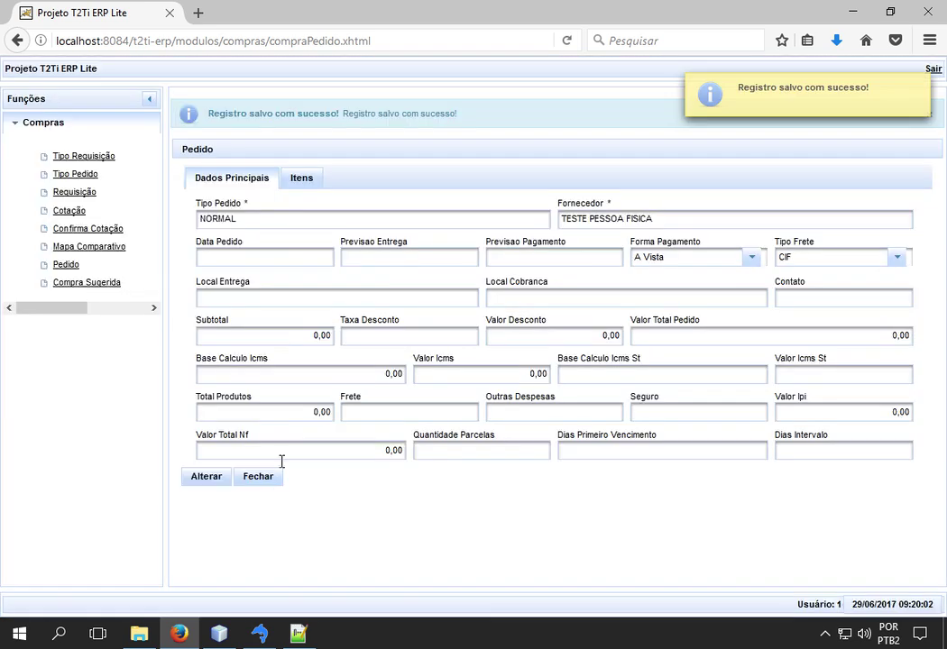
Add PRODUTO 01 DO SUBGRUPO 01 DO GRUPO 01 to the order's items with quantity 10 and unit value 1, and save the item
left_click(301, 178)
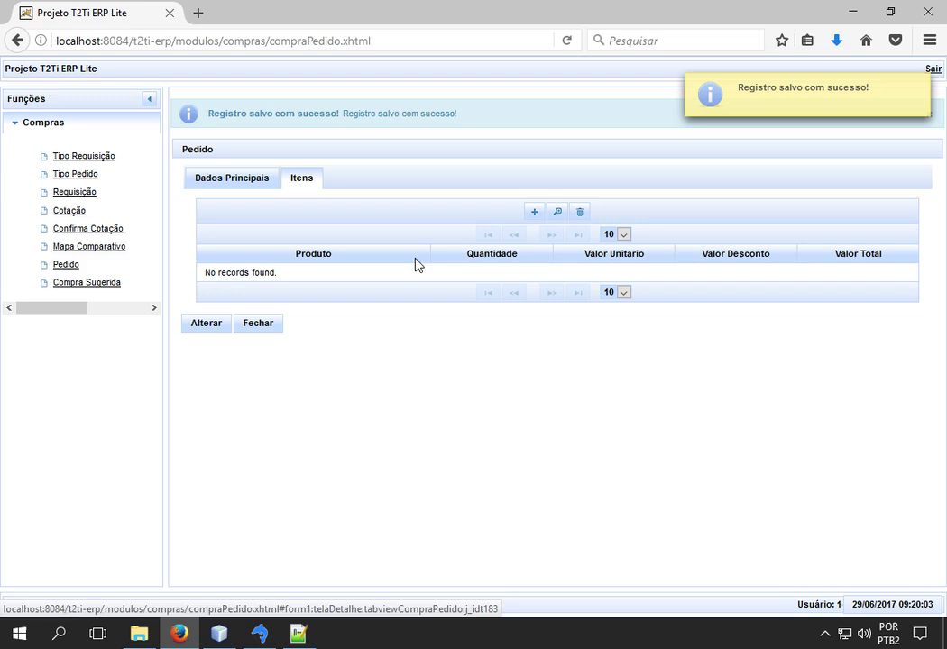
left_click(534, 212)
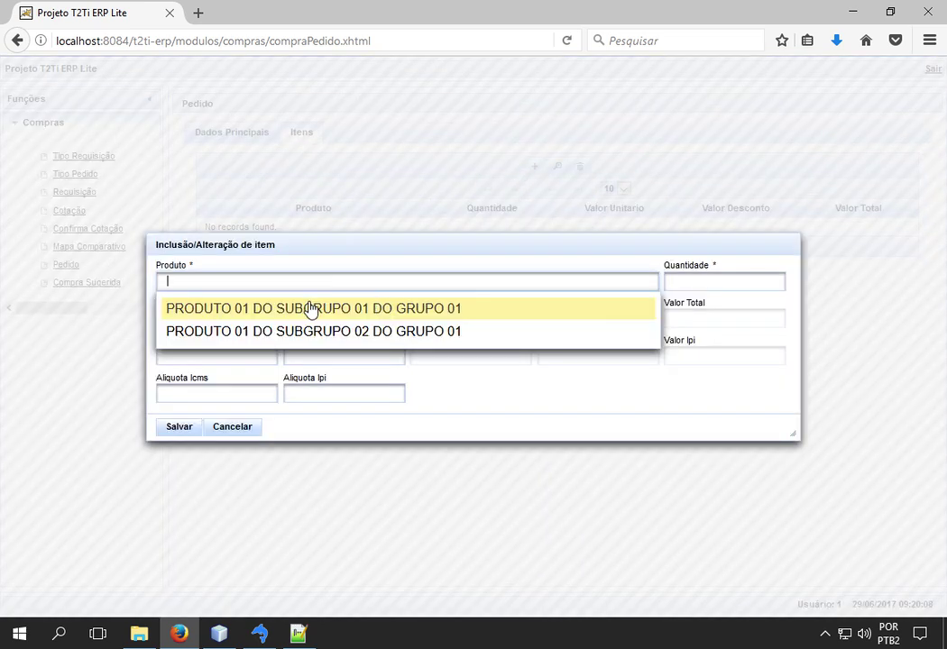
left_click(311, 309)
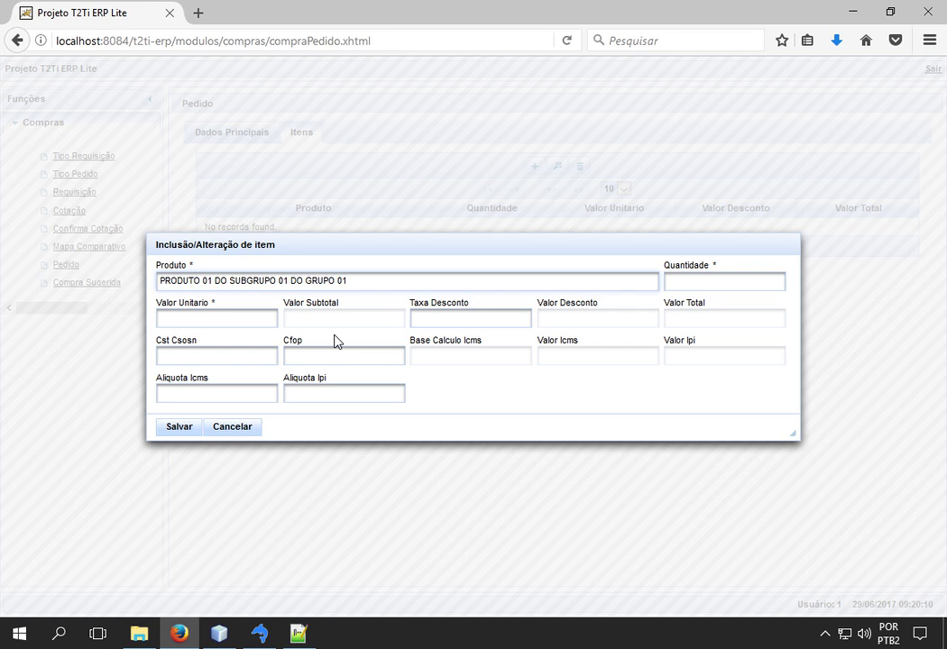
key("Tab")
type("10")
key("Tab")
type("1")
key("Tab")
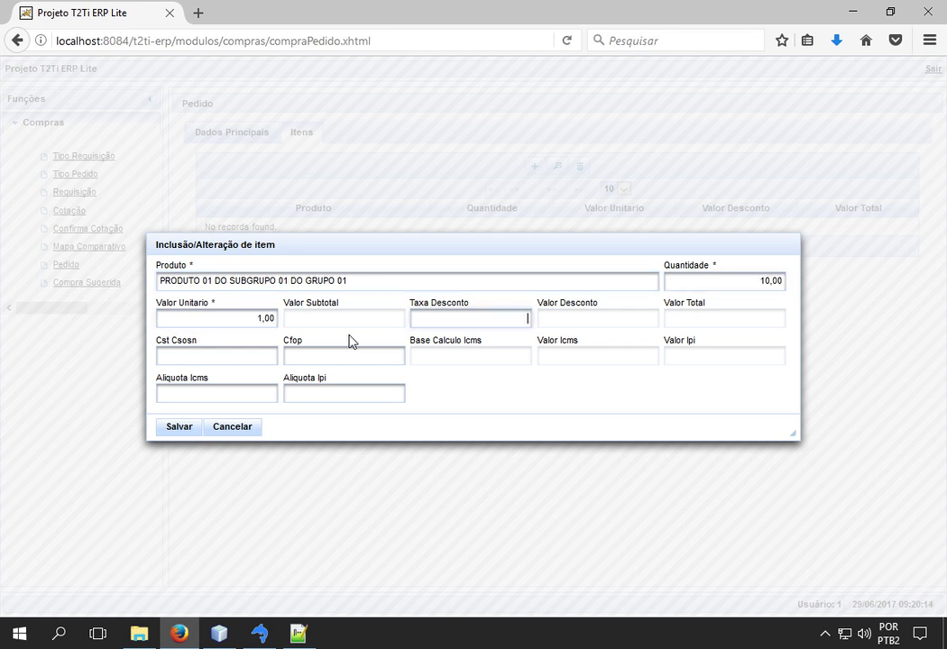
left_click(180, 427)
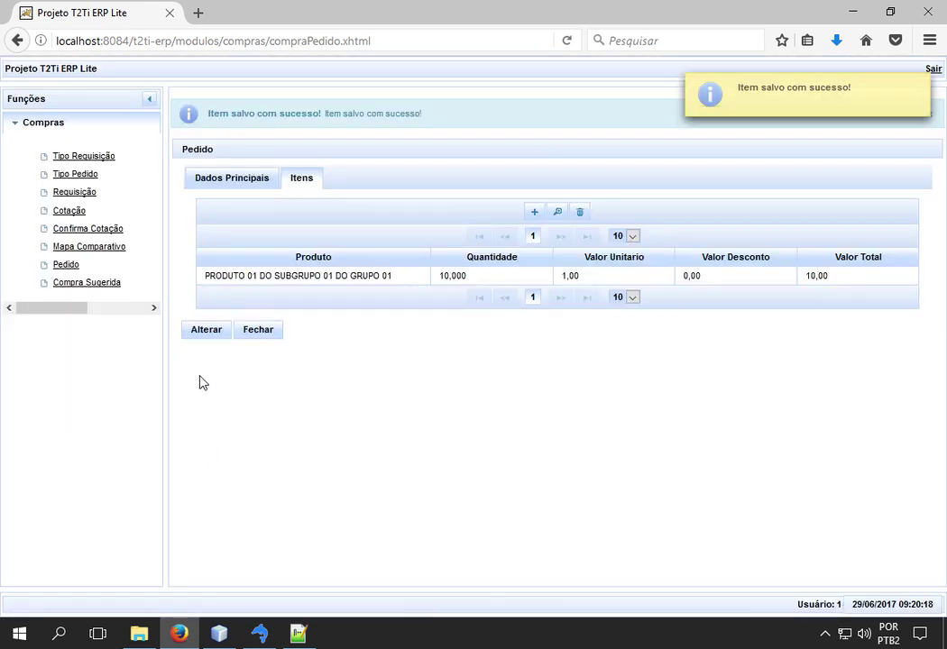
Save the order again from its main data to update its totals, close it, and select it in the order list
left_click(226, 183)
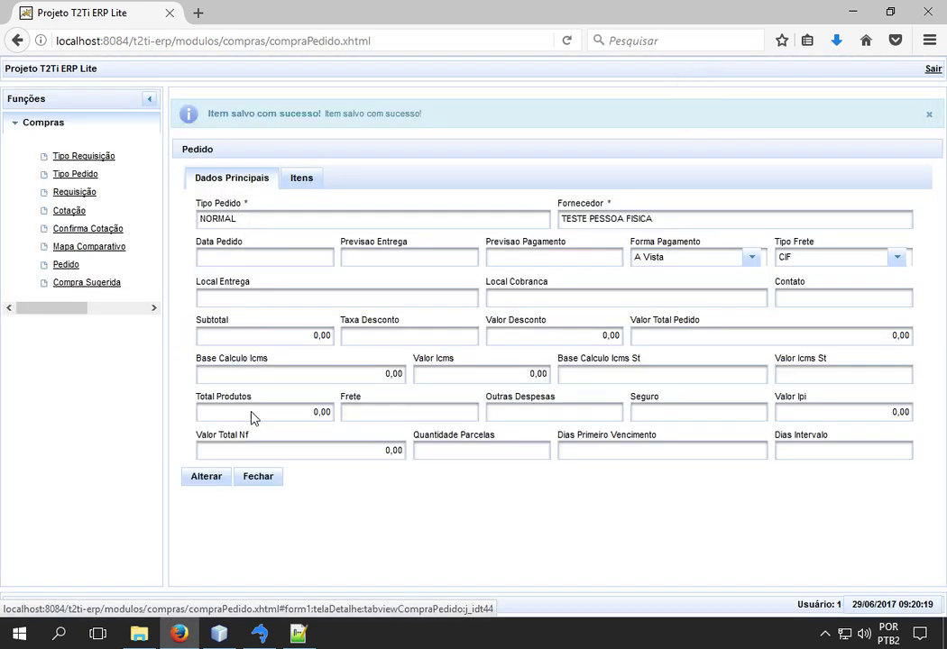
left_click(209, 480)
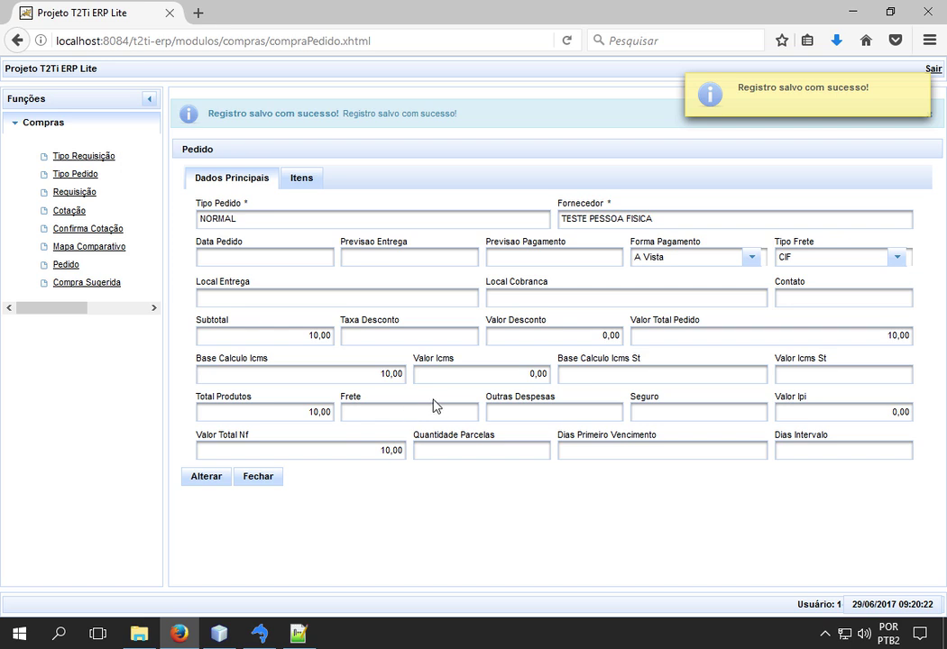
left_click(262, 480)
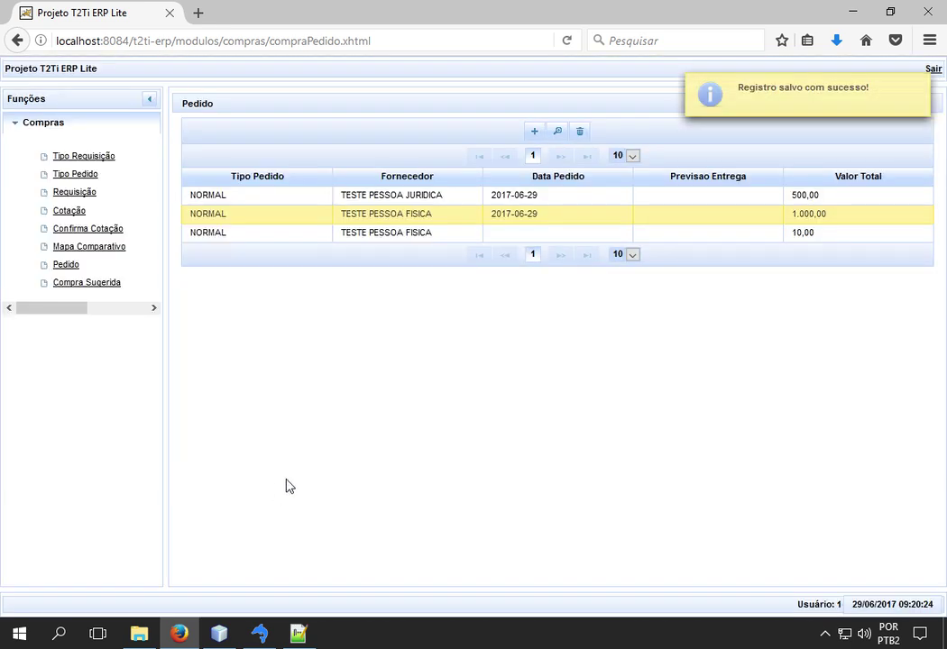
left_click(556, 235)
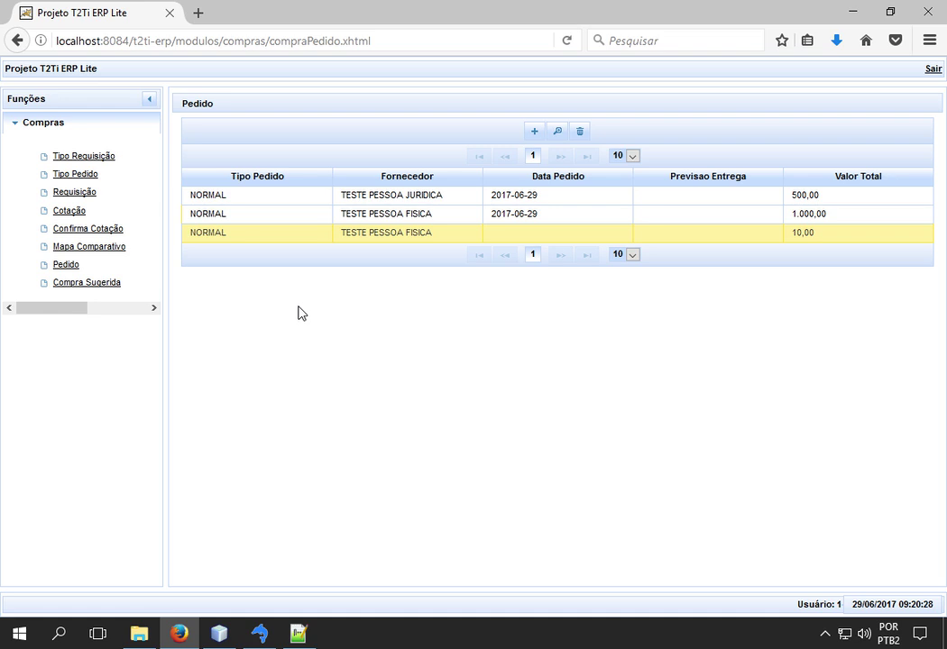
Generate a purchase requisition through Compra Sugerida with type INTERNA and collaborator TESTE PESSOA FISICA, and save it
left_click(97, 284)
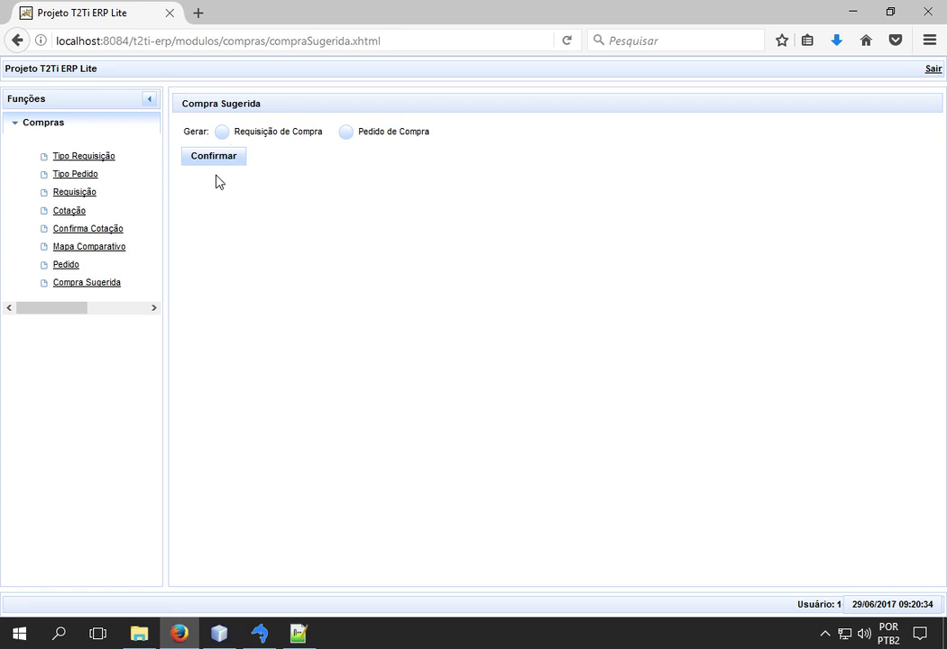
left_click(224, 135)
left_click(205, 158)
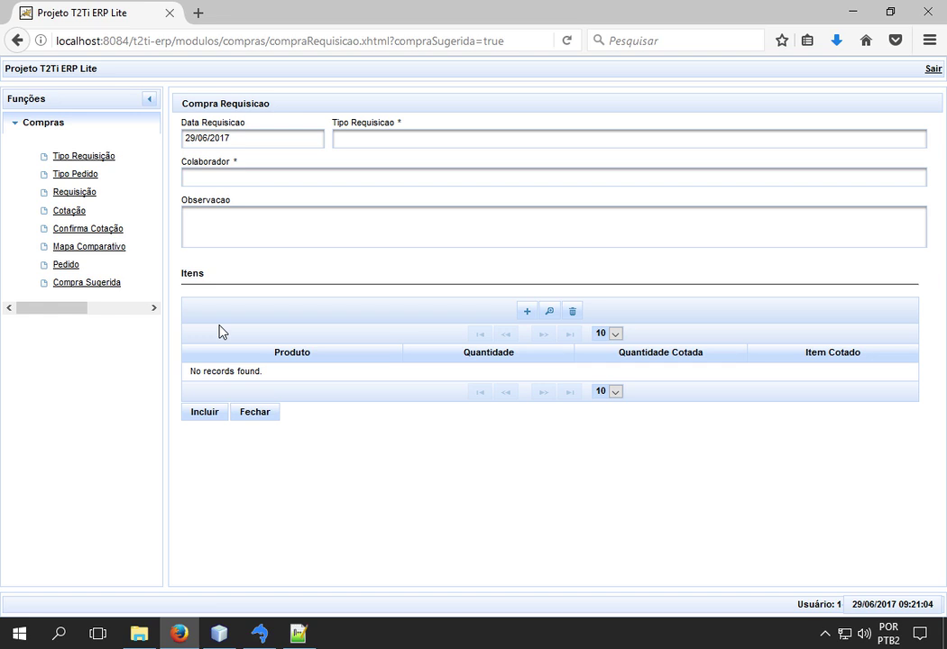
left_click(405, 135)
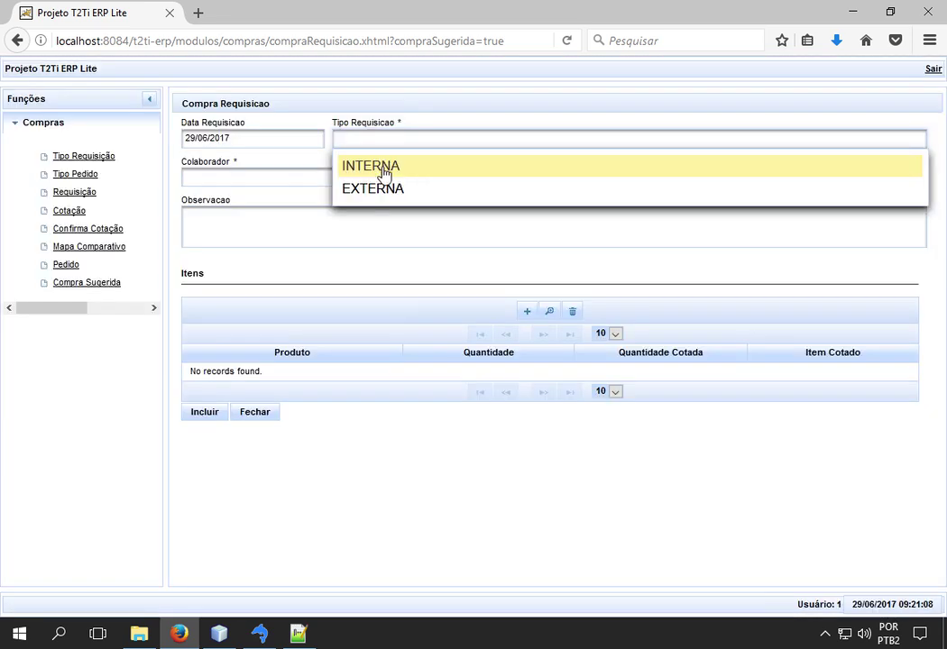
left_click(385, 168)
left_click(308, 173)
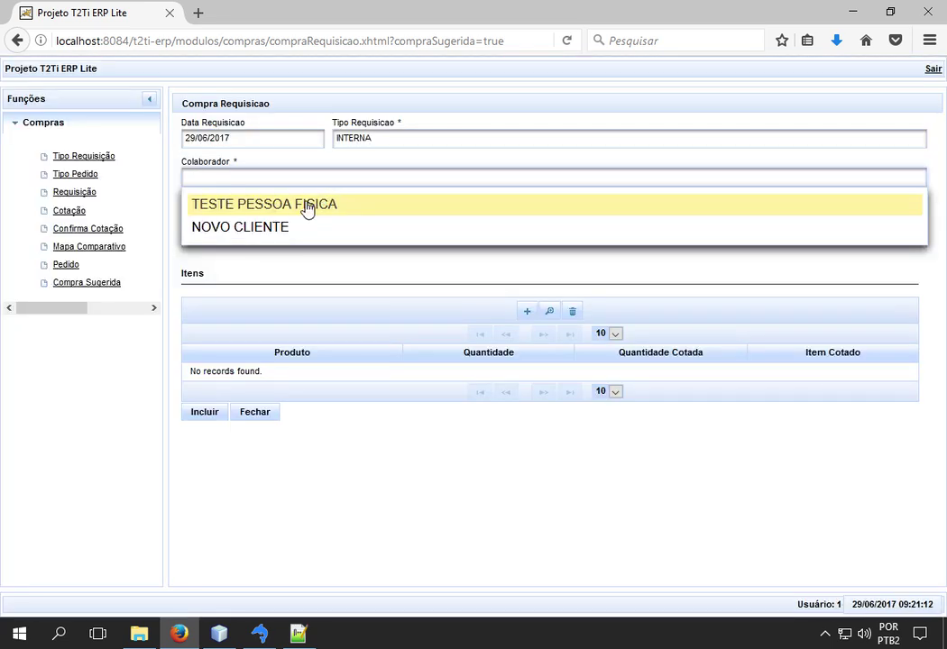
left_click(307, 206)
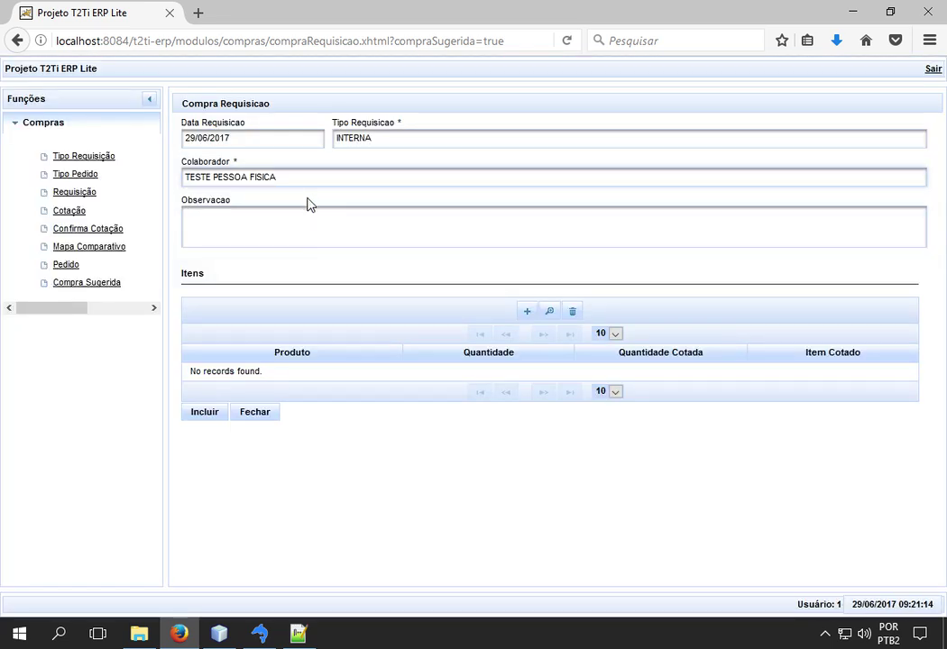
left_click(209, 413)
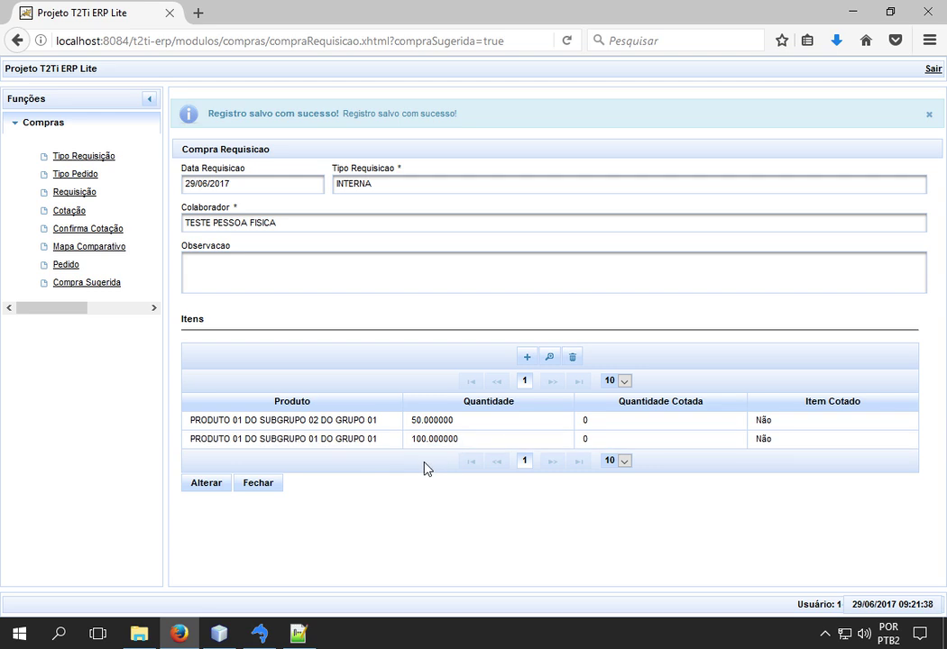
Generate and save a NORMAL purchase order for supplier TESTE PESSOA JURIDICA through Compra Sugerida, and close it after examining its items
left_click(91, 284)
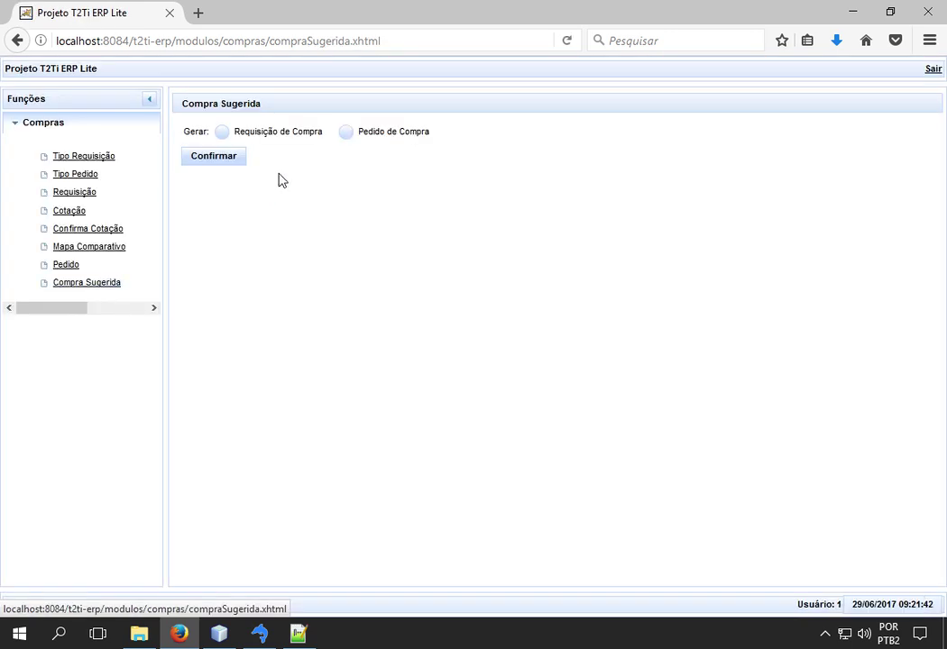
left_click(346, 133)
left_click(216, 158)
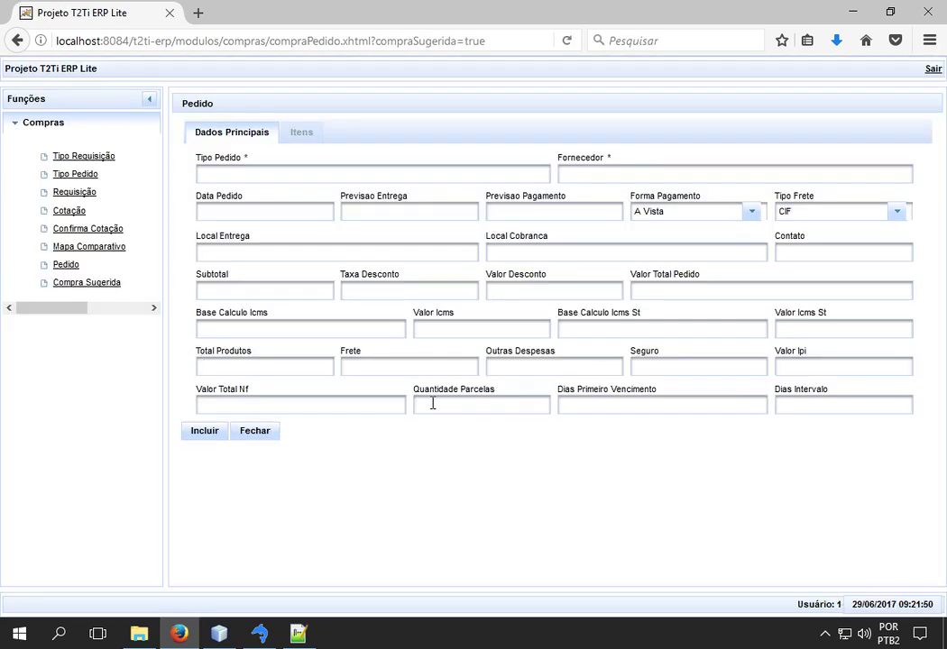
left_click(336, 181)
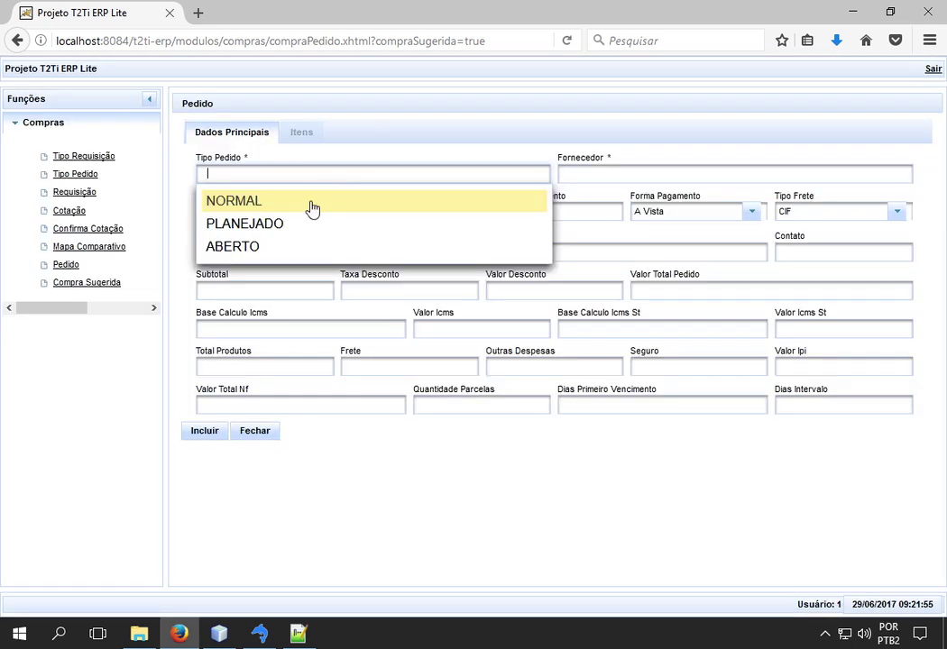
left_click(311, 204)
left_click(604, 171)
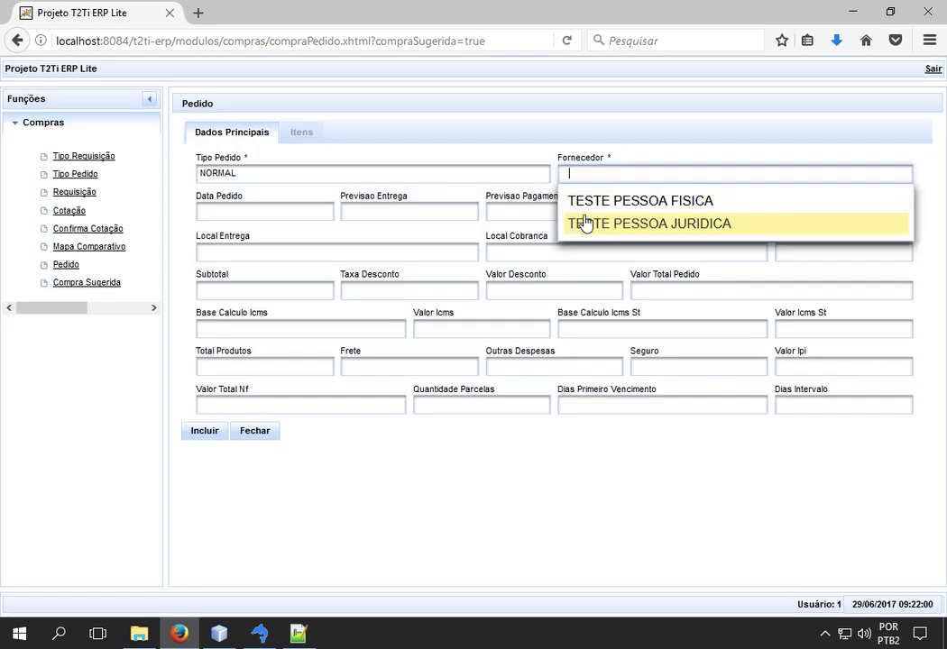
left_click(585, 221)
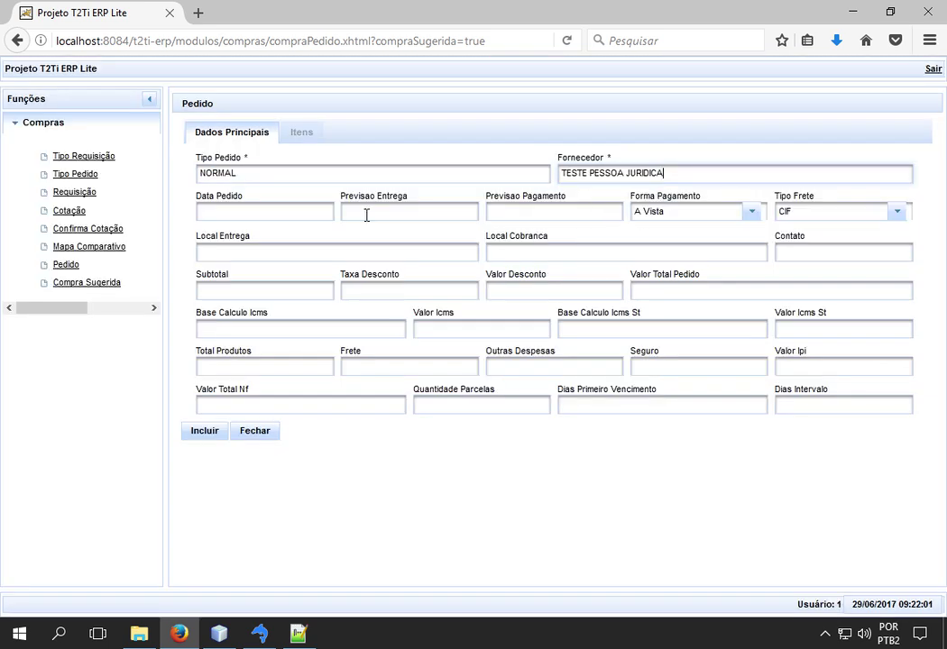
left_click(203, 432)
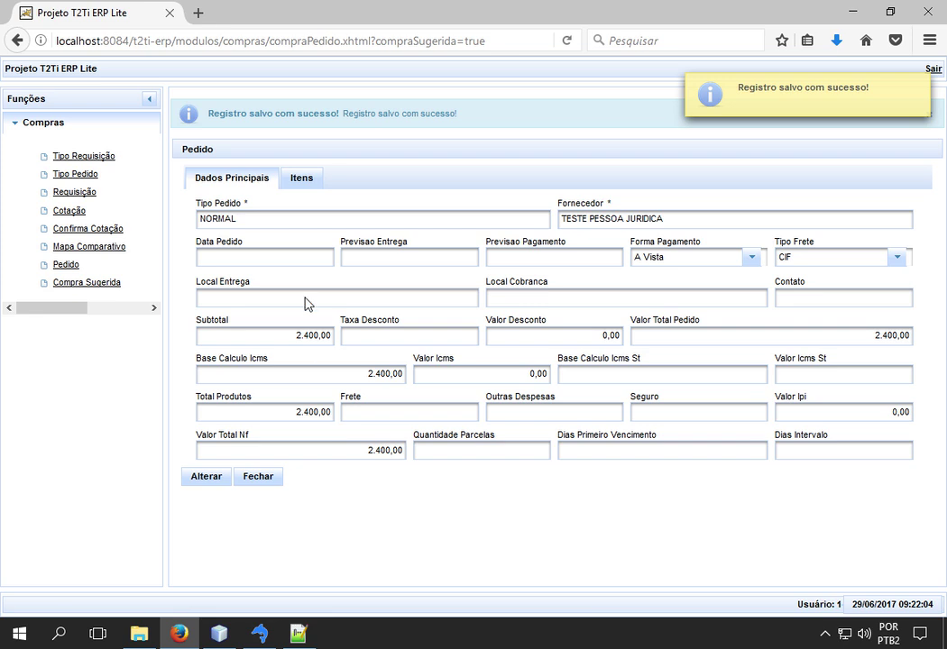
left_click(303, 179)
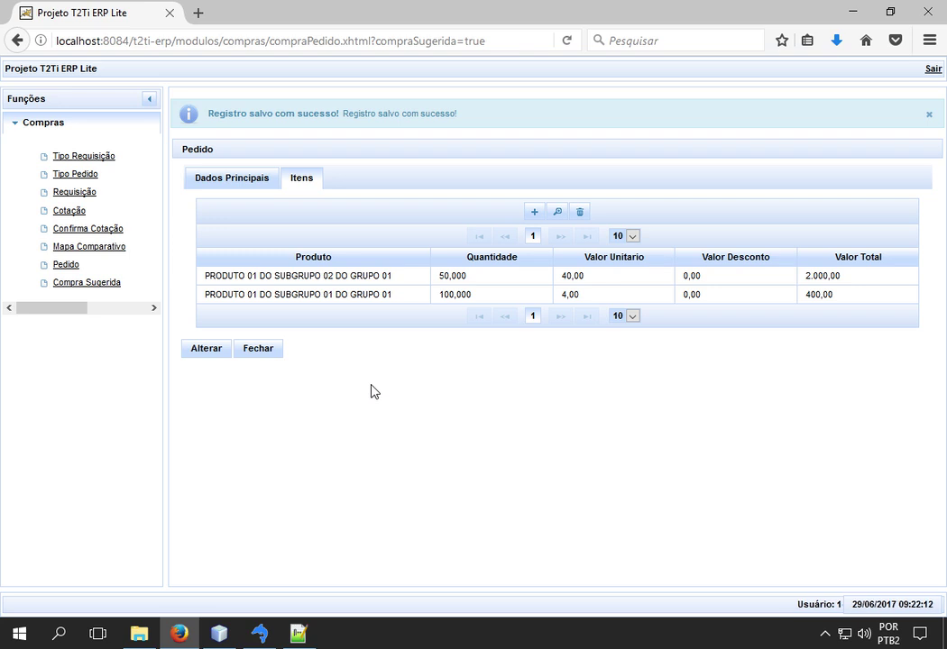
left_click(262, 353)
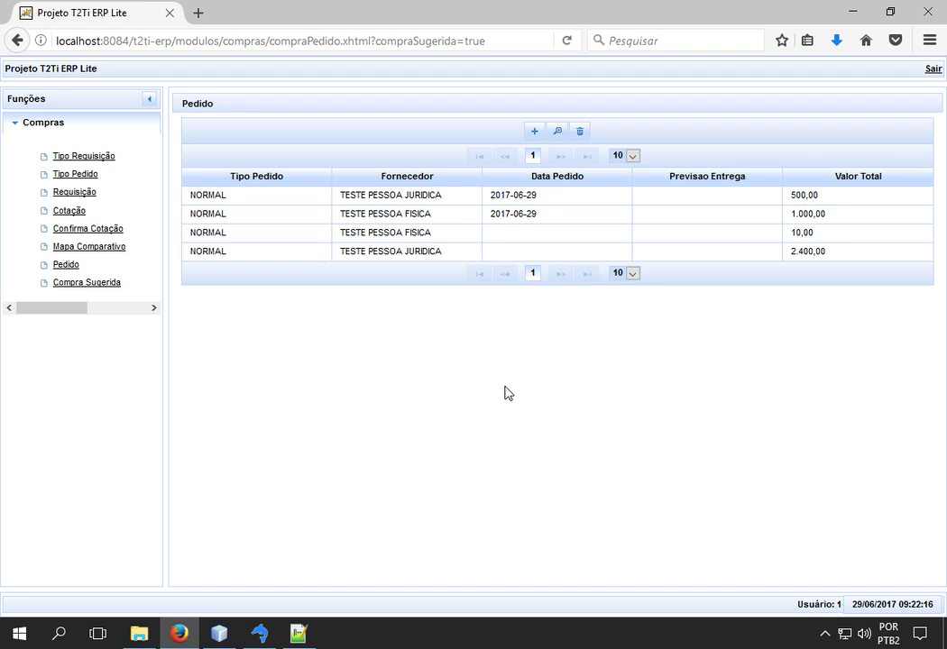